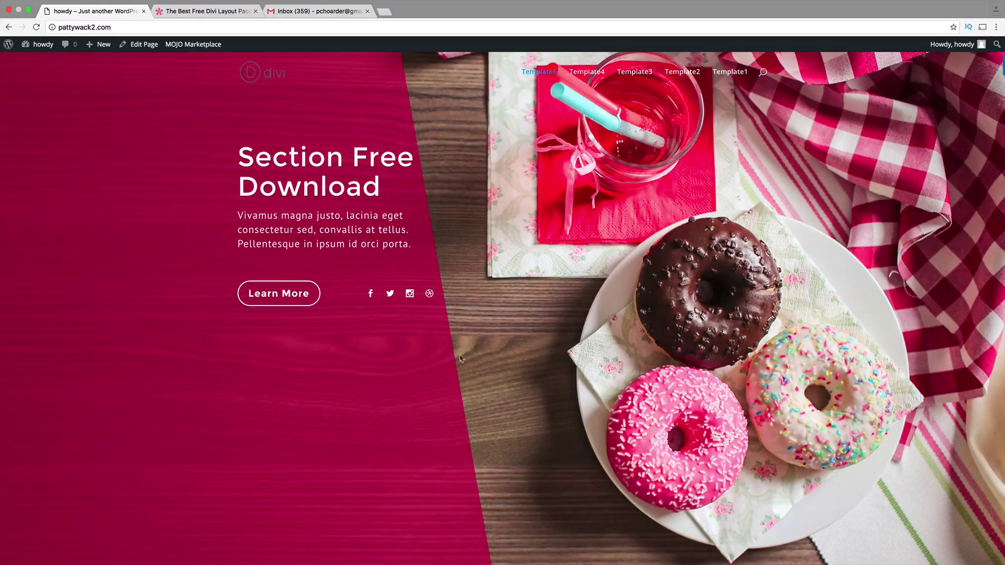
- View the Template1 layout page with its boat-photo design
{"action": "left_click", "coordinate": [727, 73]}
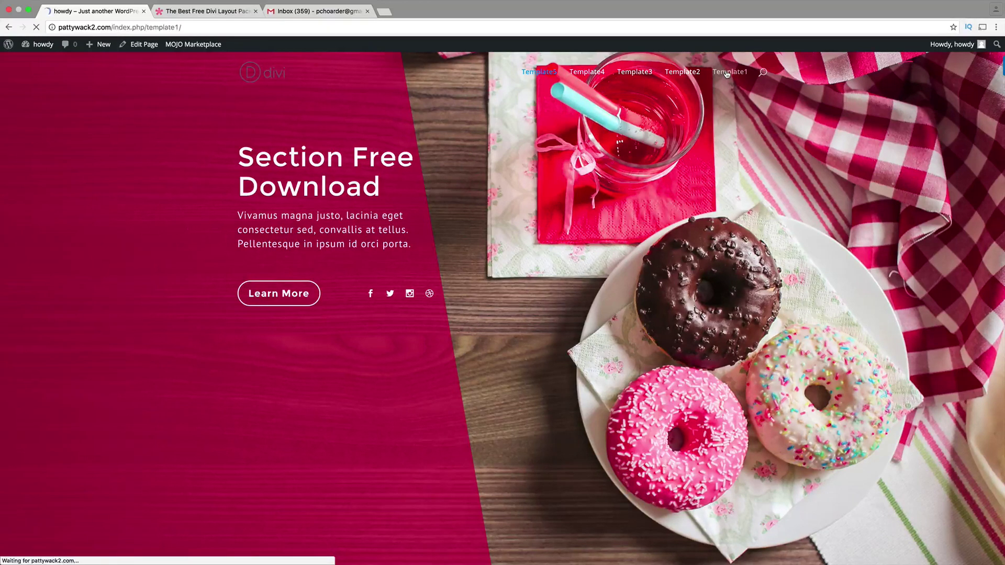
{"action": "scroll", "coordinate": [726, 178], "scroll_direction": "down", "scroll_amount": 3}
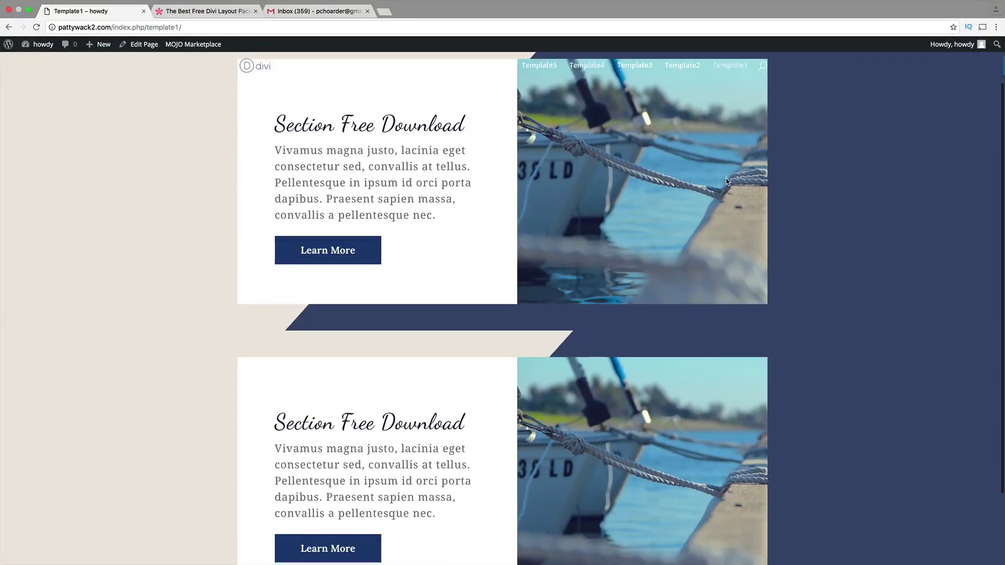
{"action": "scroll", "coordinate": [726, 181], "scroll_direction": "up", "scroll_amount": 3}
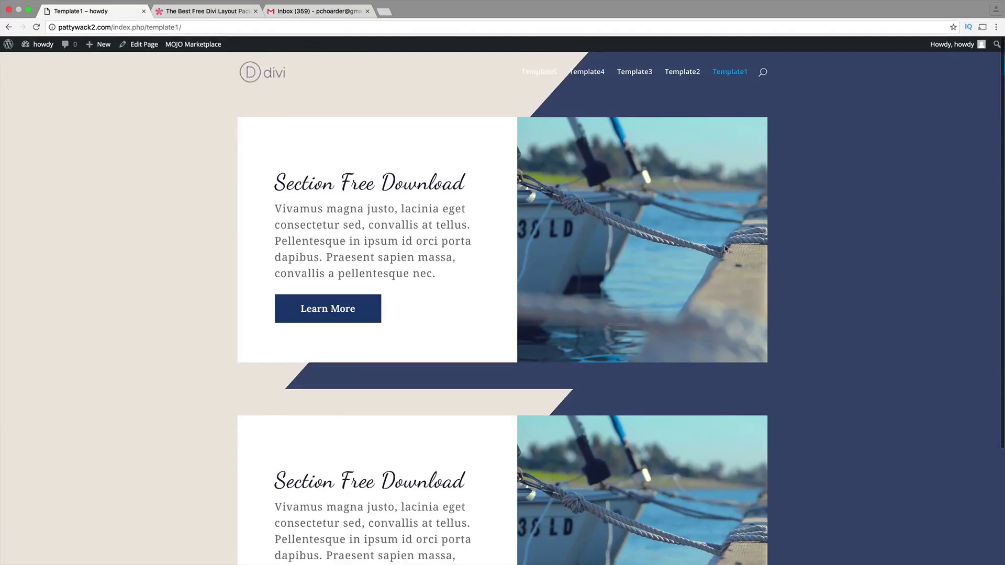
- View the Template2 page and its laptop-image Free Download sections
{"action": "left_click", "coordinate": [687, 77]}
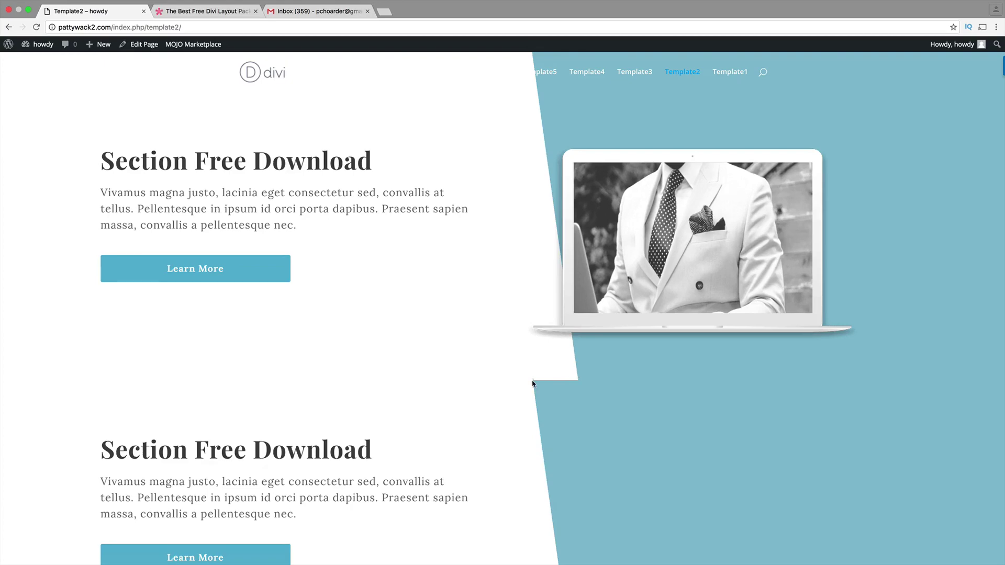
{"action": "scroll", "coordinate": [533, 384], "scroll_direction": "down", "scroll_amount": 9}
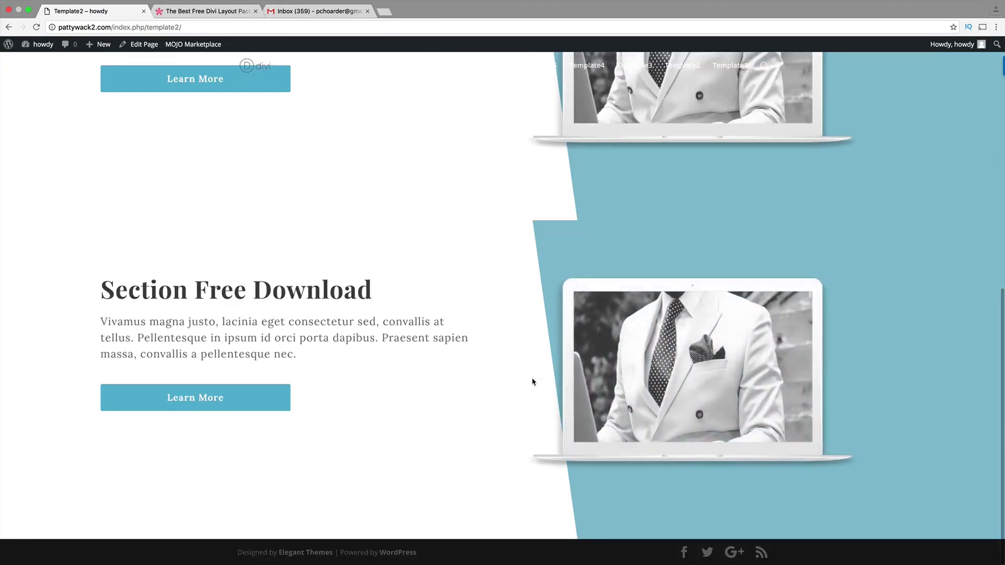
{"action": "scroll", "coordinate": [533, 382], "scroll_direction": "up", "scroll_amount": 10}
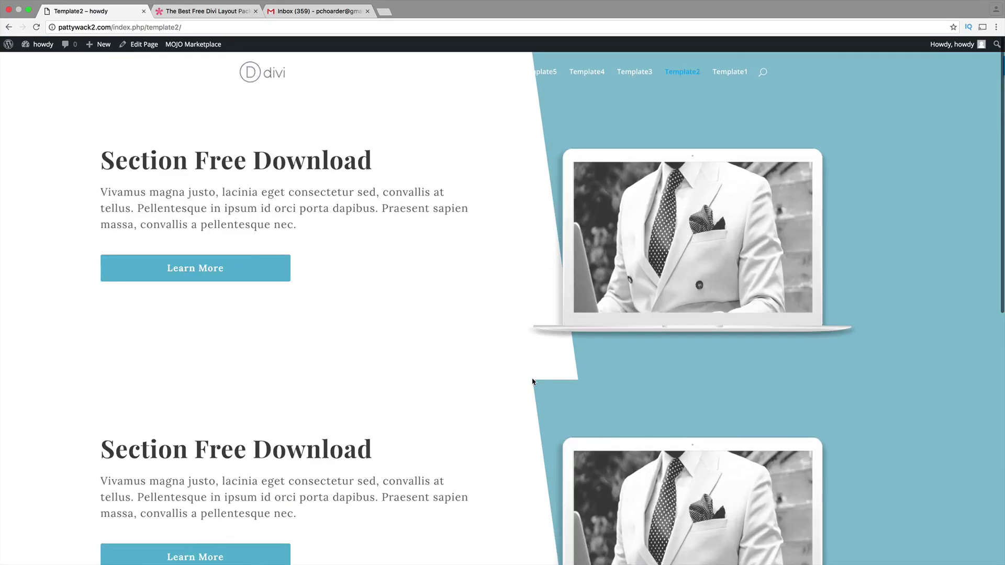
- Open Template3 and scroll down its sales-funnel page toward the signup form
{"action": "left_click", "coordinate": [635, 77]}
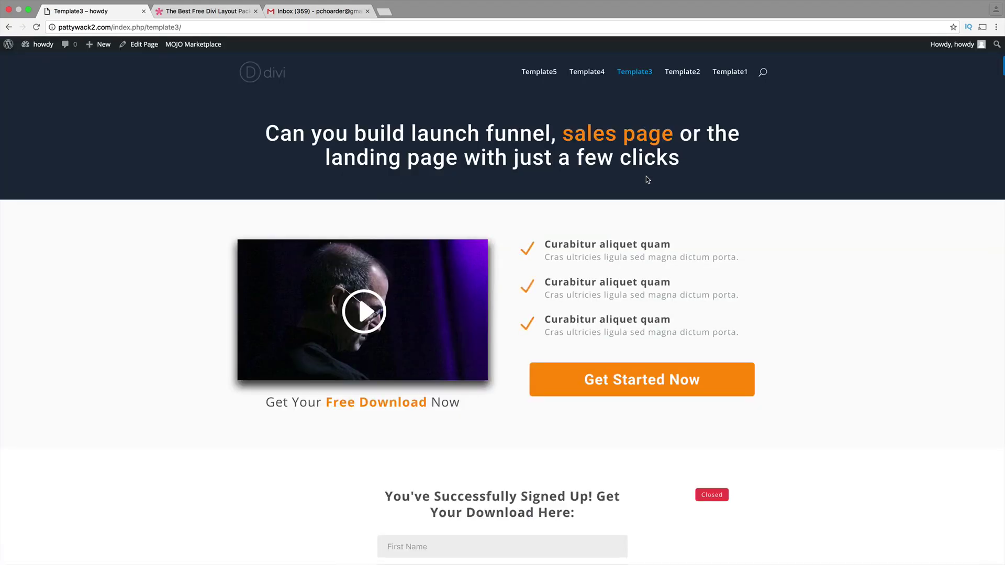
{"action": "scroll", "coordinate": [808, 172], "scroll_direction": "down", "scroll_amount": 1}
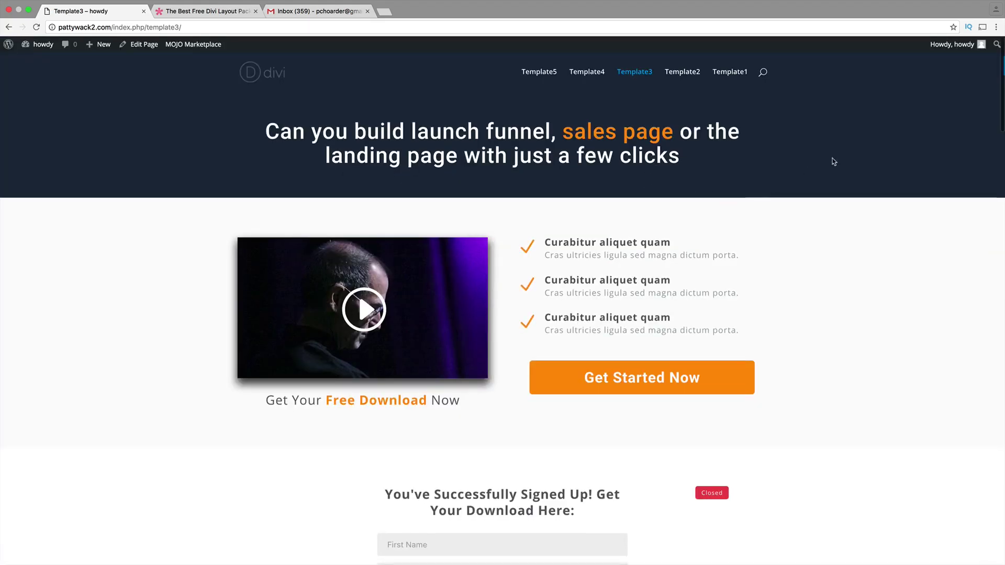
{"action": "left_click_drag", "start_coordinate": [1001, 99], "coordinate": [1002, 97]}
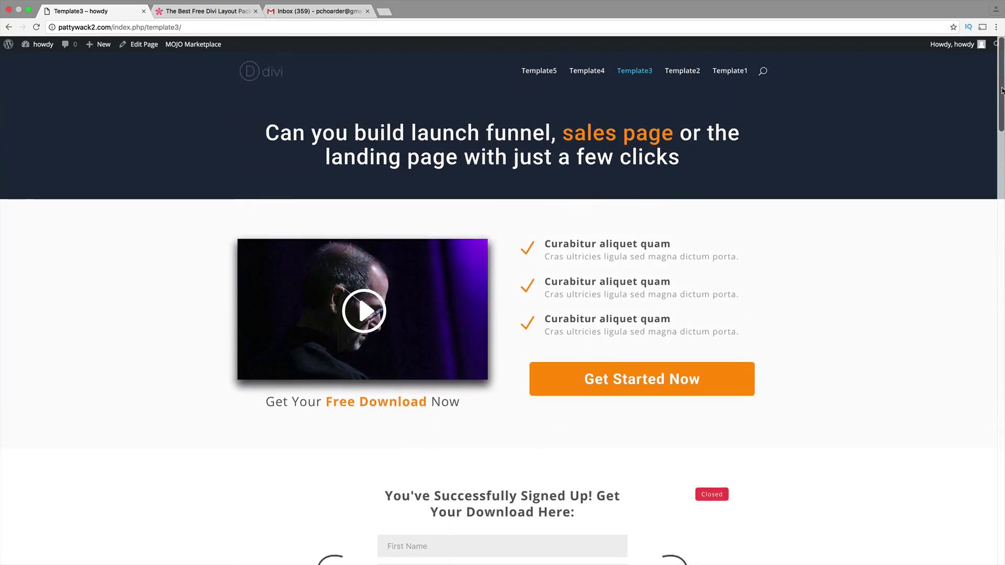
- Scroll down through the whole Template4 Black Pearl Company About us page
{"action": "left_click", "coordinate": [592, 73]}
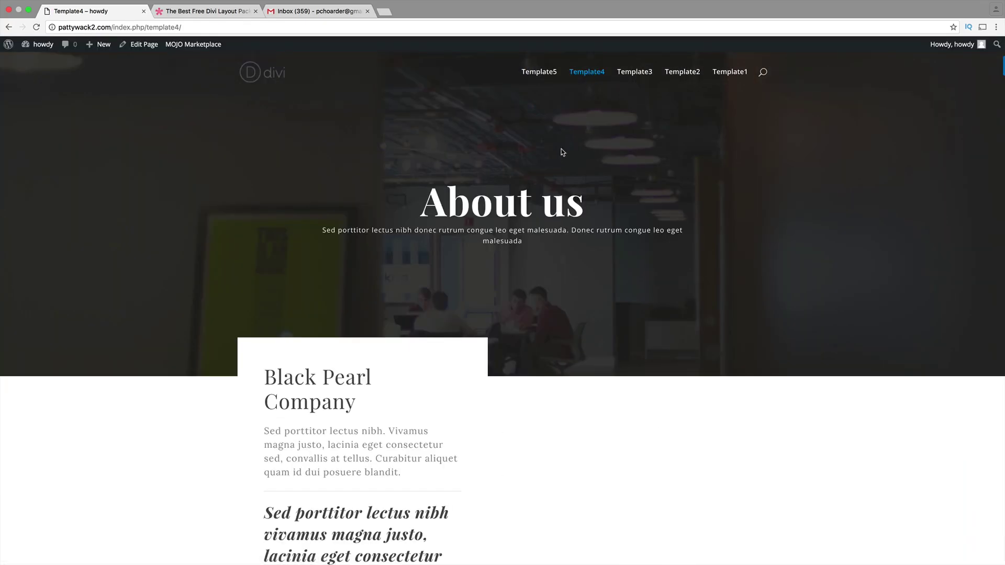
{"action": "scroll", "coordinate": [559, 282], "scroll_direction": "down", "scroll_amount": 3}
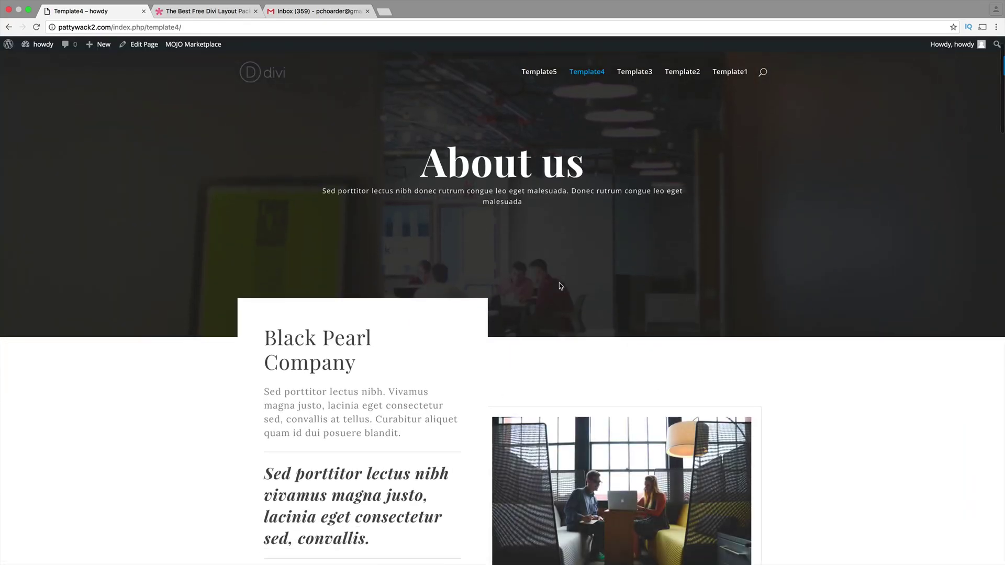
{"action": "scroll", "coordinate": [560, 285], "scroll_direction": "down", "scroll_amount": 4}
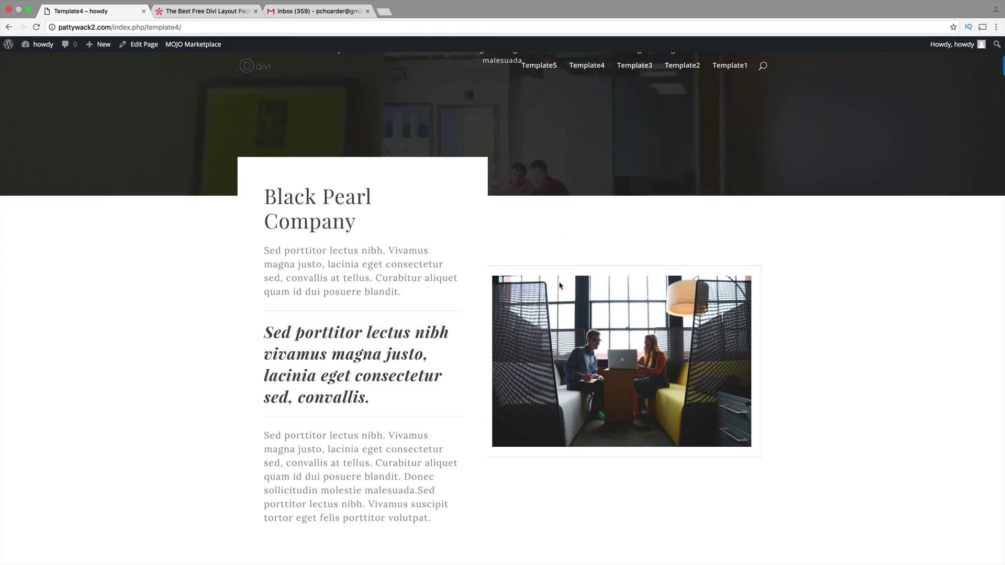
{"action": "scroll", "coordinate": [559, 286], "scroll_direction": "down", "scroll_amount": 6}
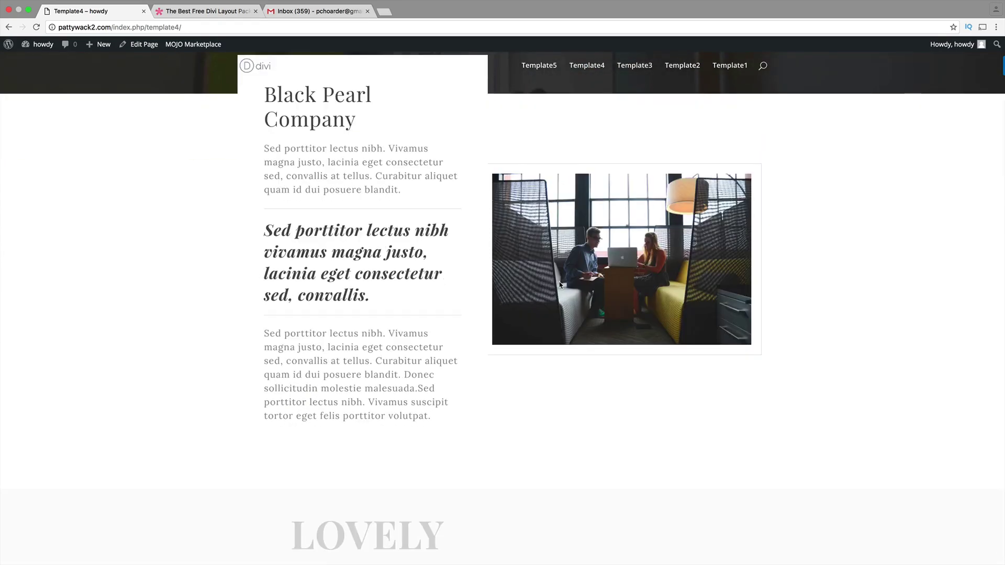
{"action": "scroll", "coordinate": [559, 285], "scroll_direction": "down", "scroll_amount": 7}
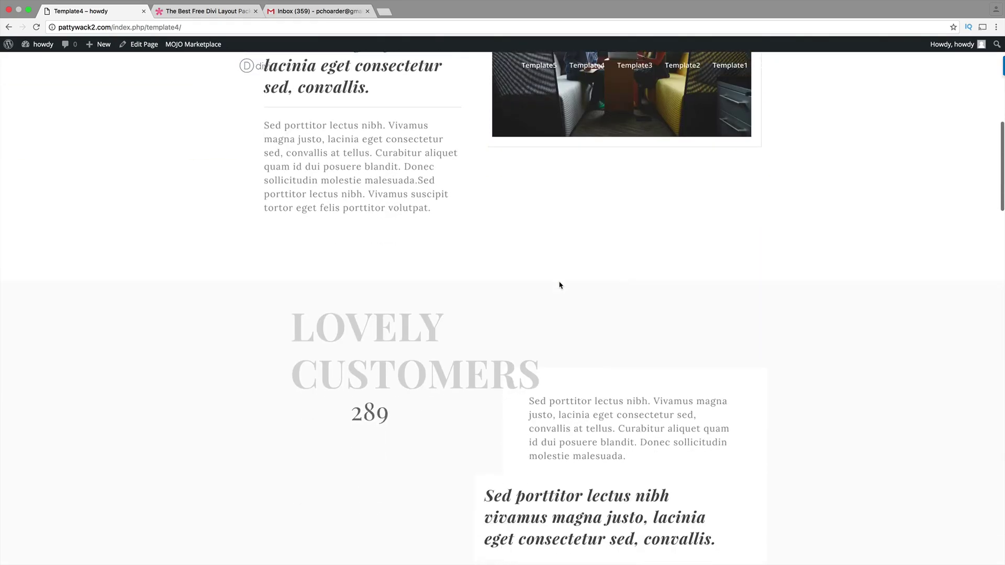
{"action": "scroll", "coordinate": [559, 285], "scroll_direction": "down", "scroll_amount": 3}
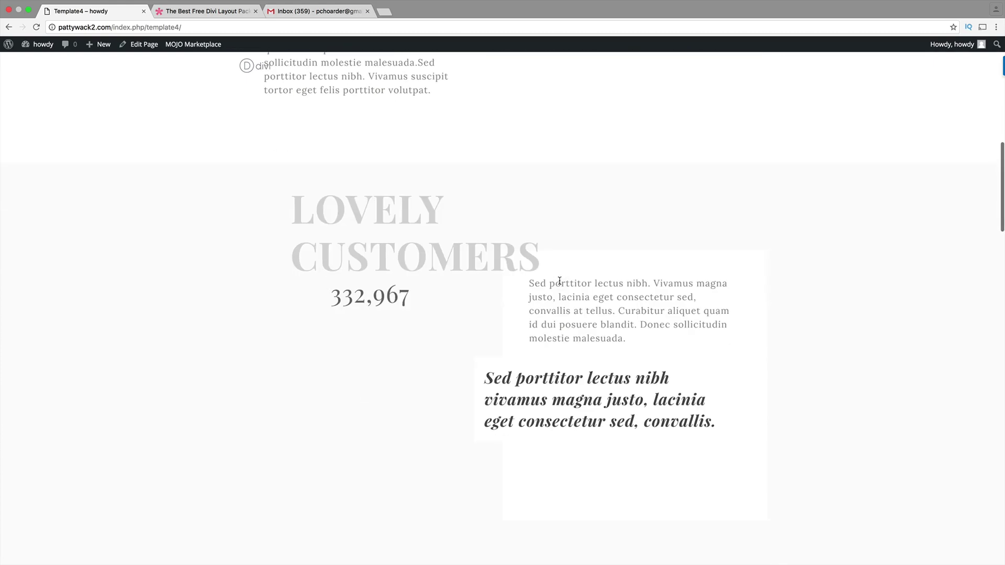
{"action": "scroll", "coordinate": [561, 299], "scroll_direction": "down", "scroll_amount": 14}
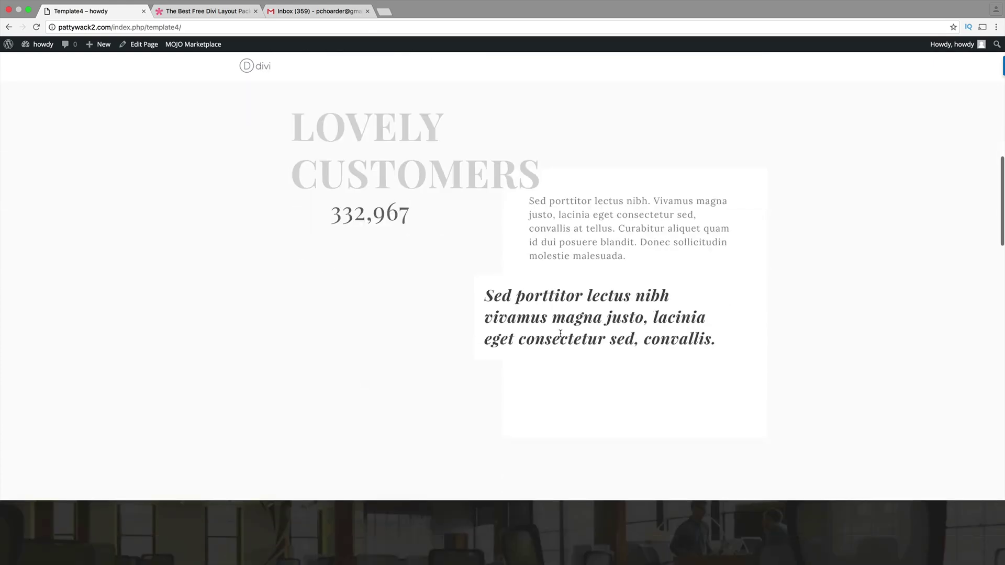
{"action": "left_click_drag", "start_coordinate": [1003, 225], "coordinate": [1004, 424]}
- Scroll back to the top of Template4, then return to the free Divi layout packs article
{"action": "scroll", "coordinate": [830, 144], "scroll_direction": "up", "scroll_amount": 6}
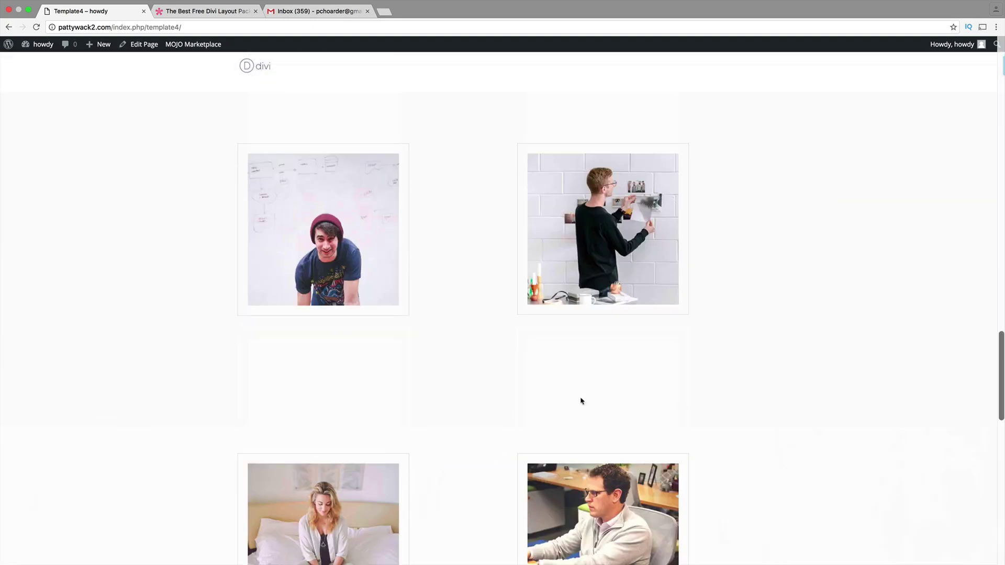
{"action": "scroll", "coordinate": [509, 416], "scroll_direction": "down", "scroll_amount": 4}
{"action": "scroll", "coordinate": [992, 459], "scroll_direction": "down", "scroll_amount": 12}
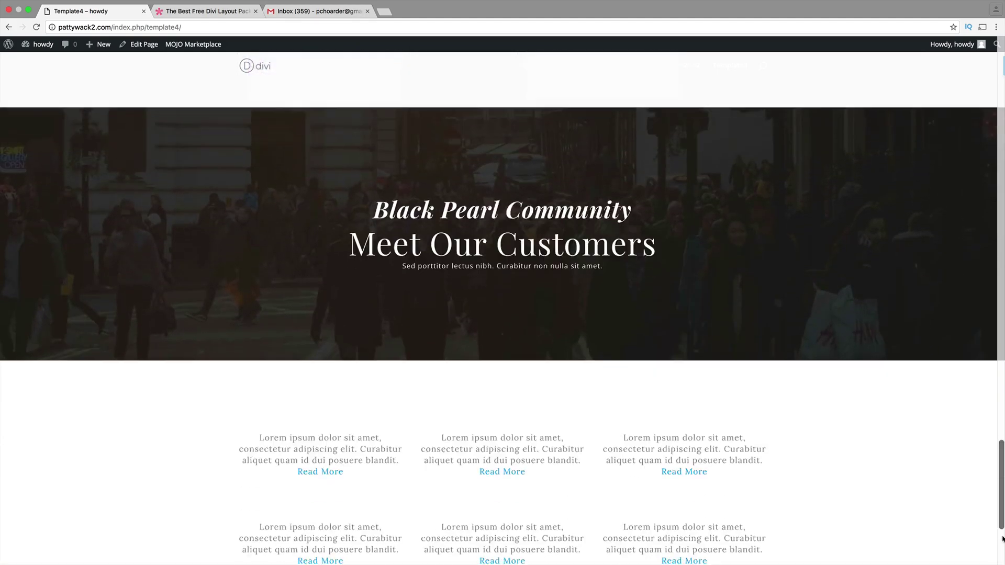
{"action": "scroll", "coordinate": [1002, 453], "scroll_direction": "up", "scroll_amount": 15}
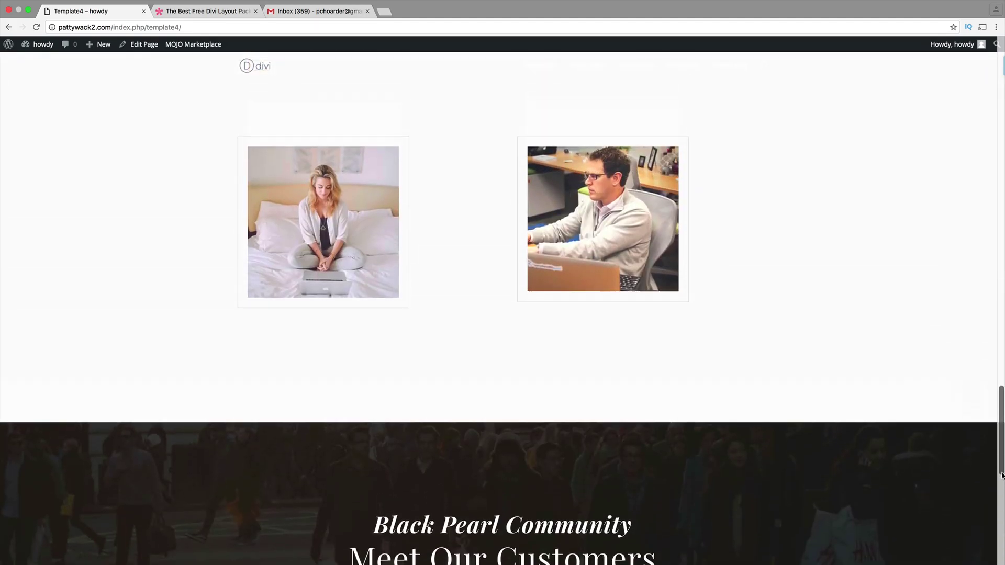
{"action": "left_click_drag", "start_coordinate": [1002, 452], "coordinate": [1002, 141]}
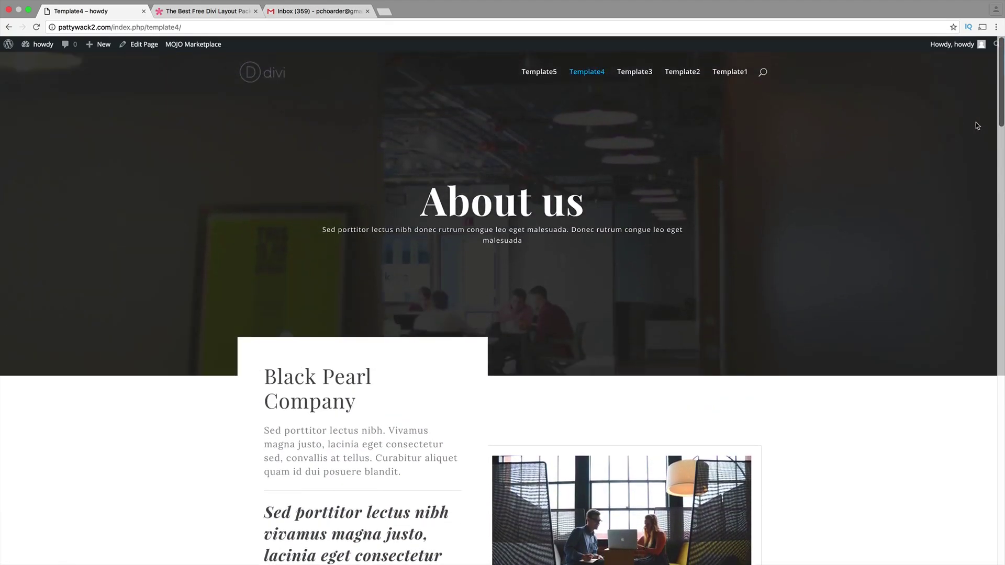
{"action": "left_click", "coordinate": [214, 14]}
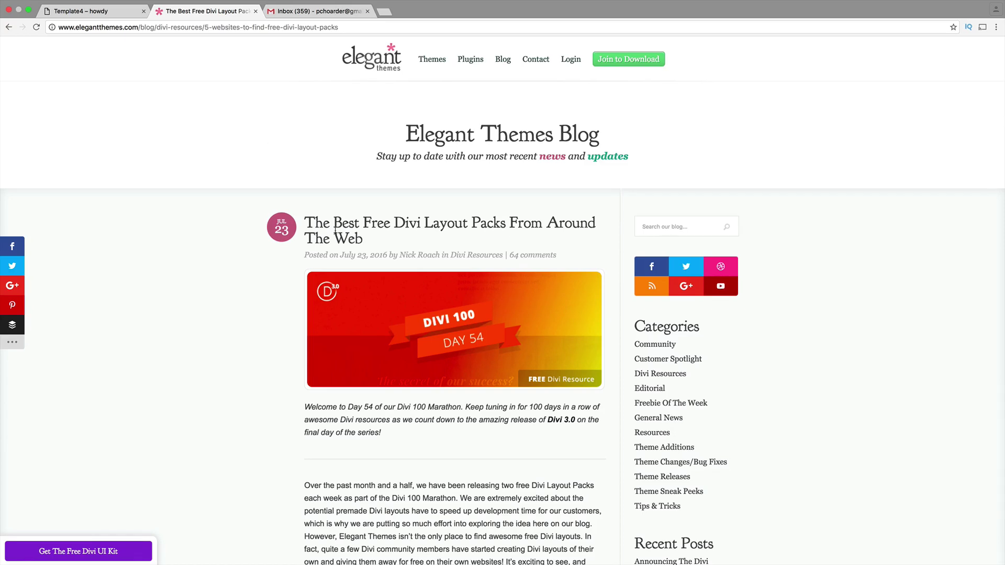
- Scroll the blog article down to the 'About Us Layout by Creative Child Themes' section
{"action": "scroll", "coordinate": [342, 241], "scroll_direction": "down", "scroll_amount": 3}
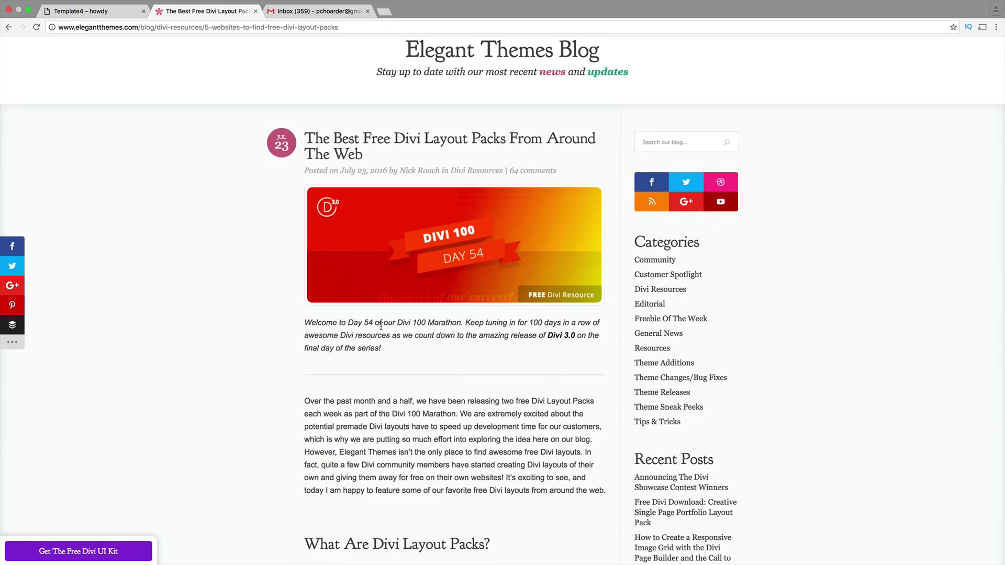
{"action": "scroll", "coordinate": [416, 361], "scroll_direction": "down", "scroll_amount": 3}
{"action": "scroll", "coordinate": [416, 358], "scroll_direction": "down", "scroll_amount": 3}
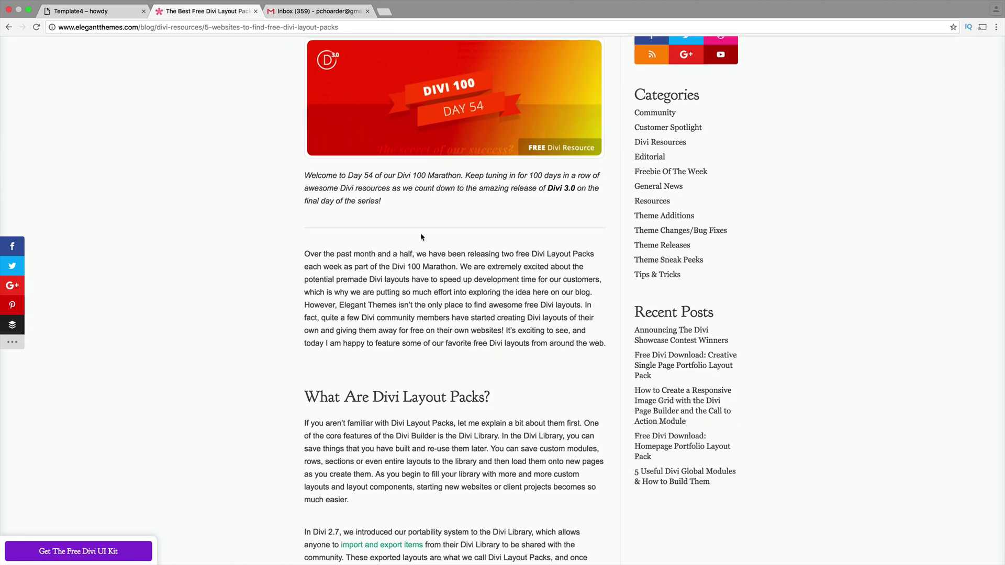
{"action": "scroll", "coordinate": [422, 289], "scroll_direction": "down", "scroll_amount": 3}
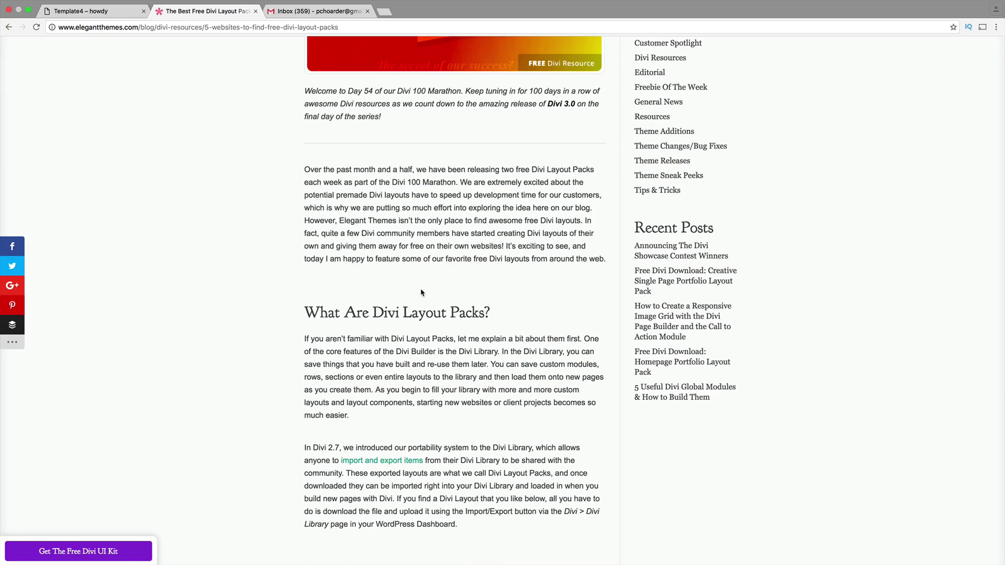
{"action": "scroll", "coordinate": [423, 293], "scroll_direction": "down", "scroll_amount": 2}
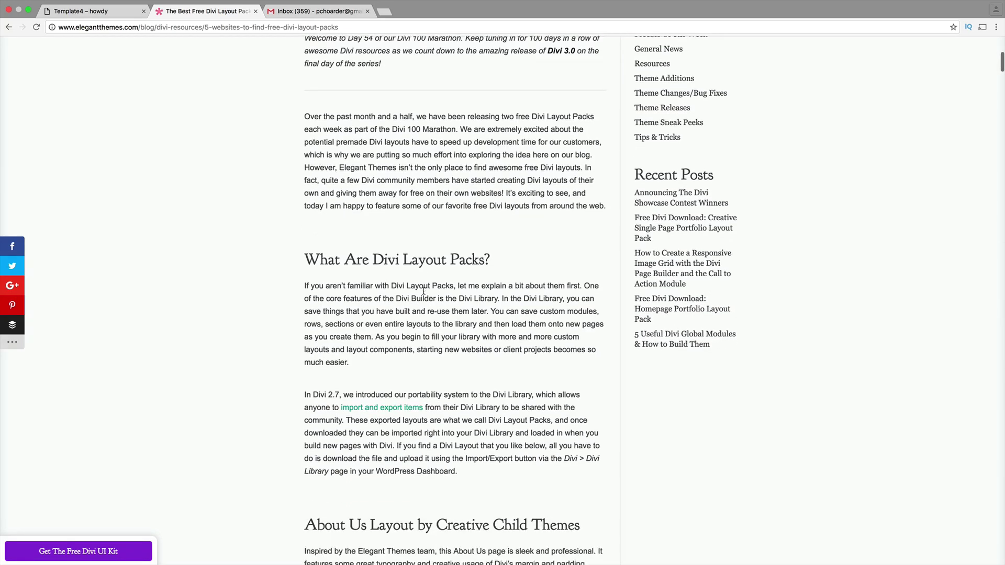
{"action": "scroll", "coordinate": [424, 292], "scroll_direction": "down", "scroll_amount": 1}
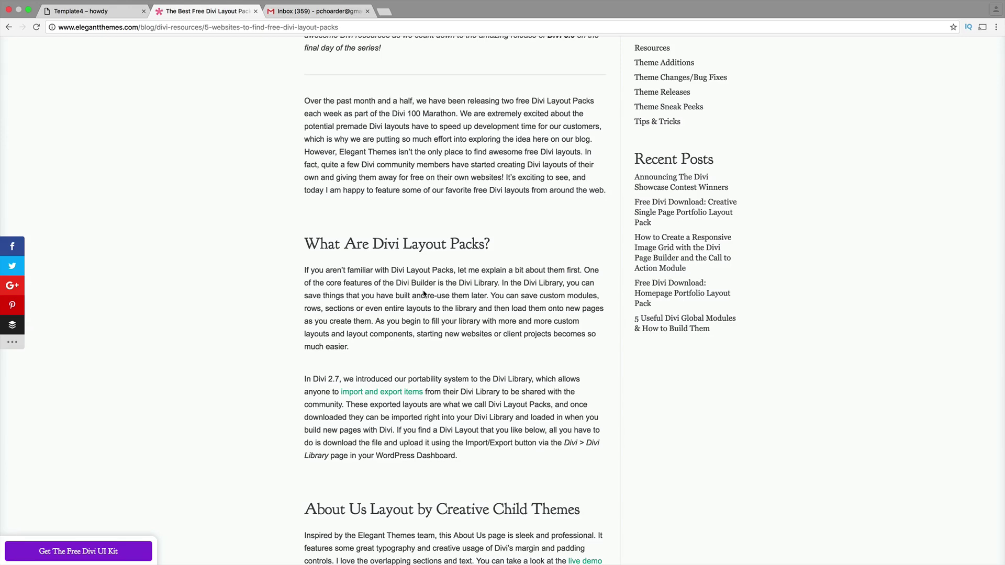
{"action": "scroll", "coordinate": [424, 294], "scroll_direction": "down", "scroll_amount": 4}
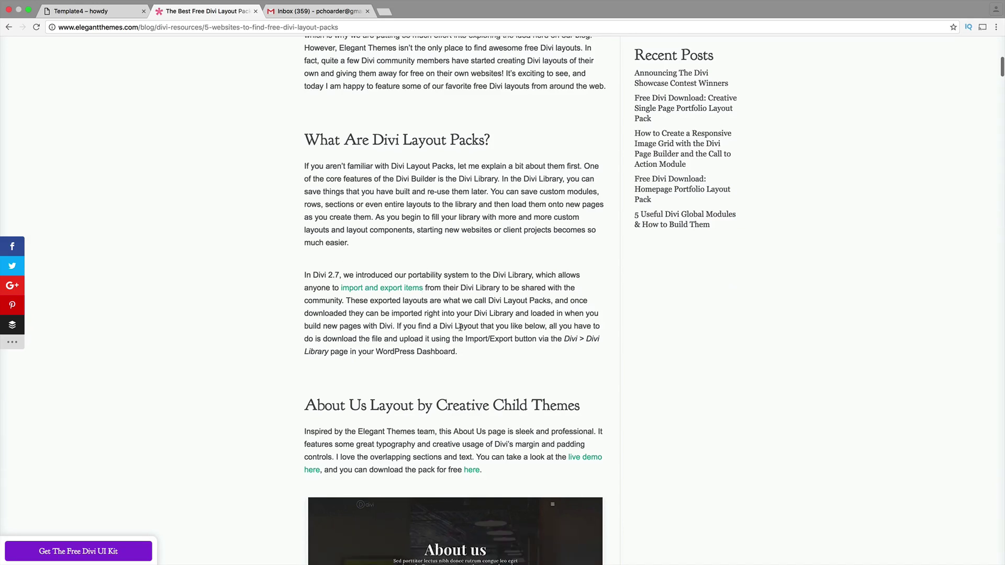
- Open the Creative Child Themes free download page from the article's 'here' link
{"action": "left_click", "coordinate": [472, 470]}
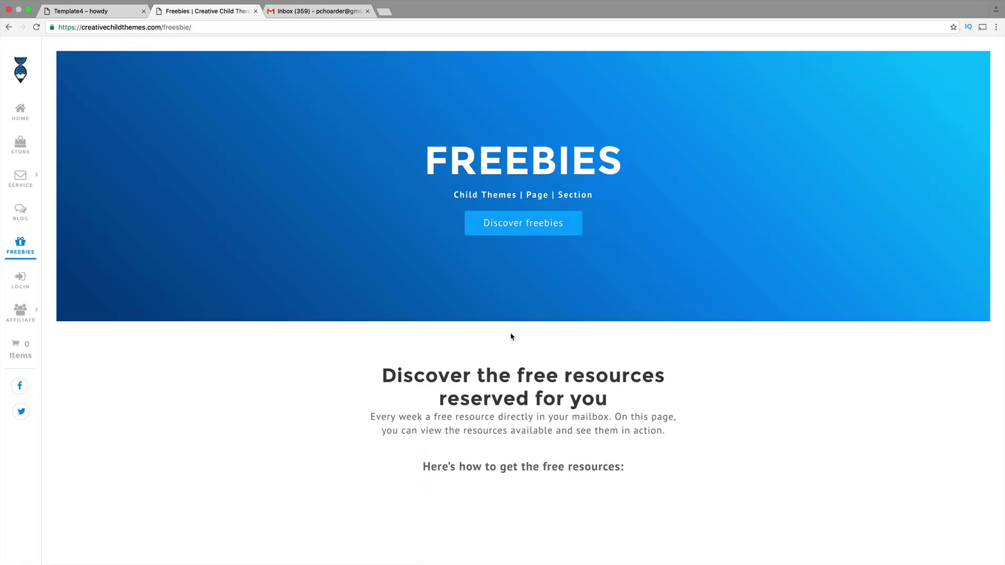
{"action": "scroll", "coordinate": [513, 331], "scroll_direction": "down", "scroll_amount": 8}
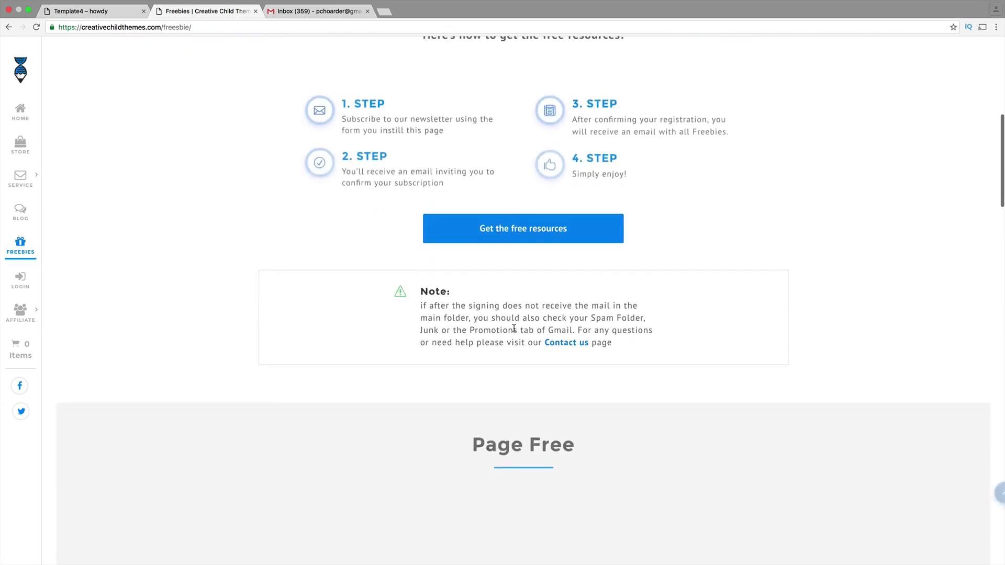
{"action": "scroll", "coordinate": [514, 332], "scroll_direction": "up", "scroll_amount": 8}
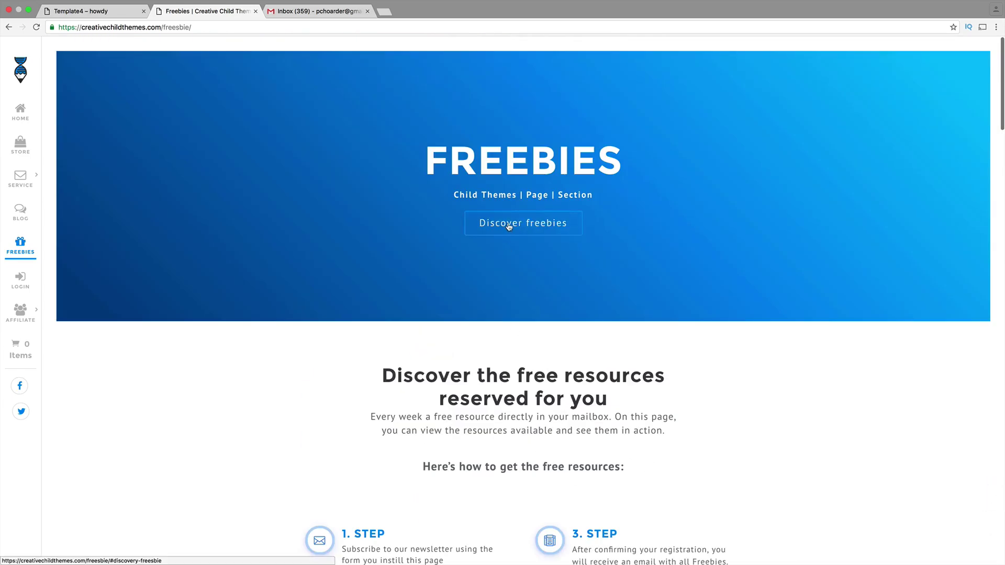
- Browse all the free layouts on the Freebies page, past Blog Magazine, to the signup form
{"action": "left_click", "coordinate": [509, 224]}
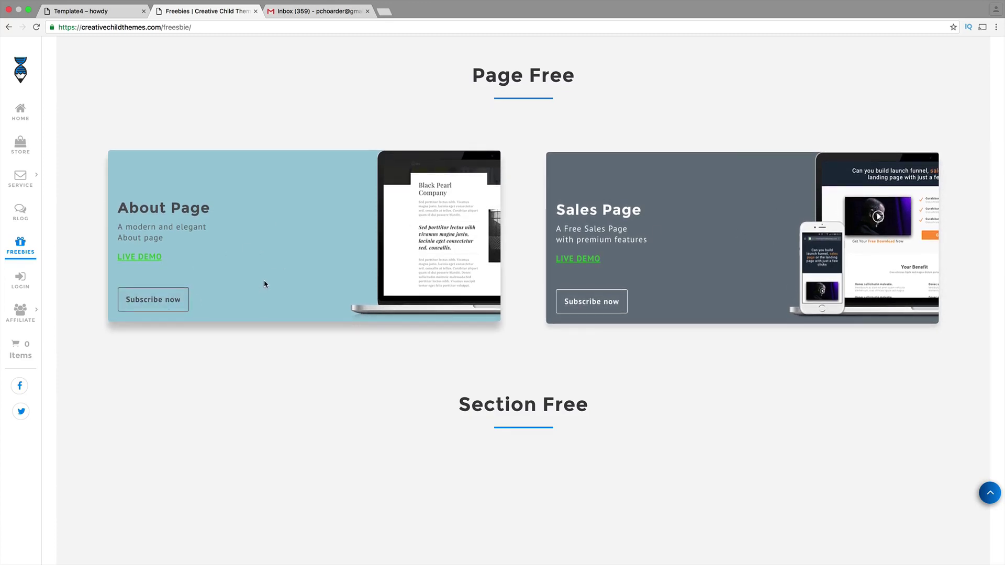
{"action": "scroll", "coordinate": [265, 285], "scroll_direction": "down", "scroll_amount": 5}
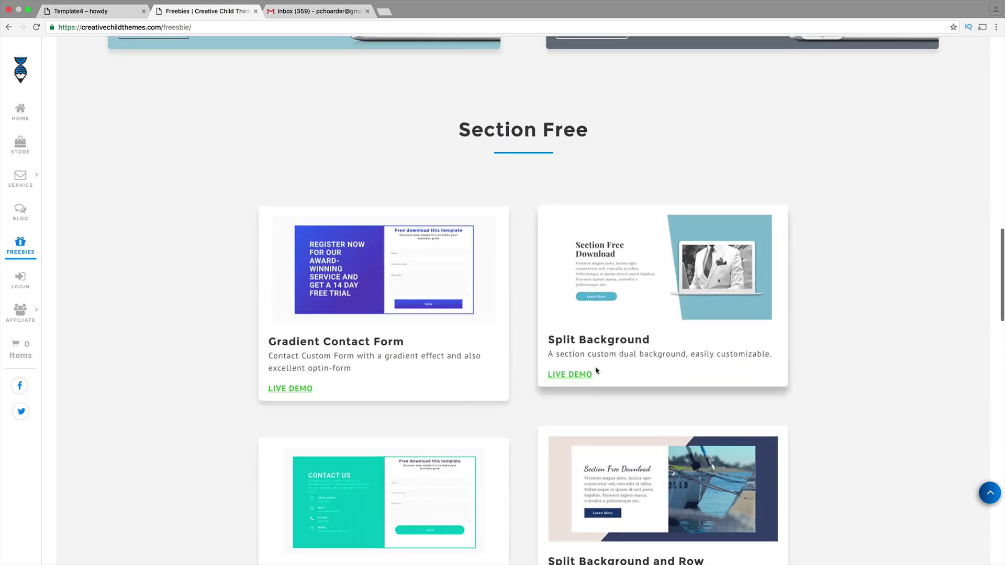
{"action": "scroll", "coordinate": [413, 314], "scroll_direction": "down", "scroll_amount": 8}
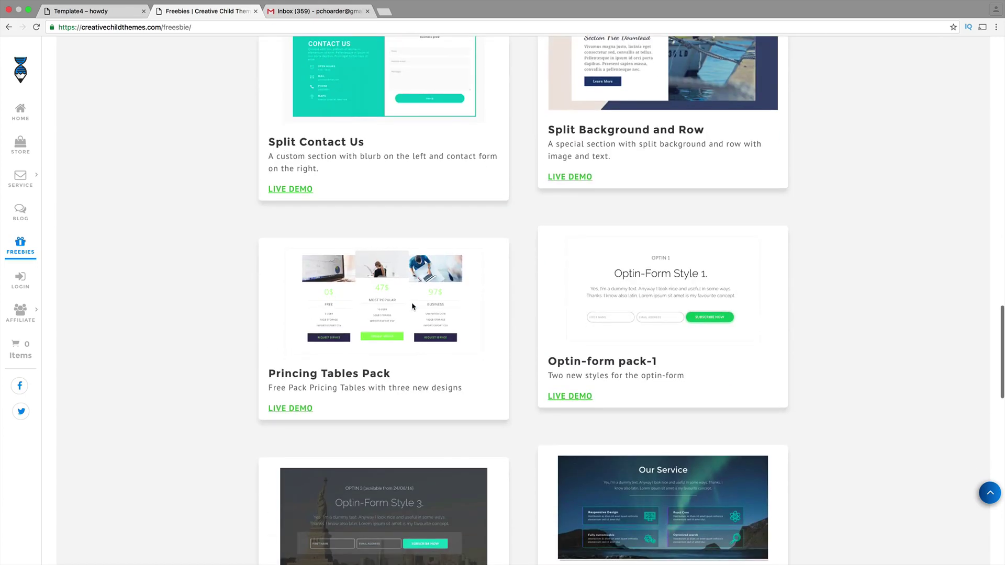
{"action": "scroll", "coordinate": [472, 319], "scroll_direction": "down", "scroll_amount": 4}
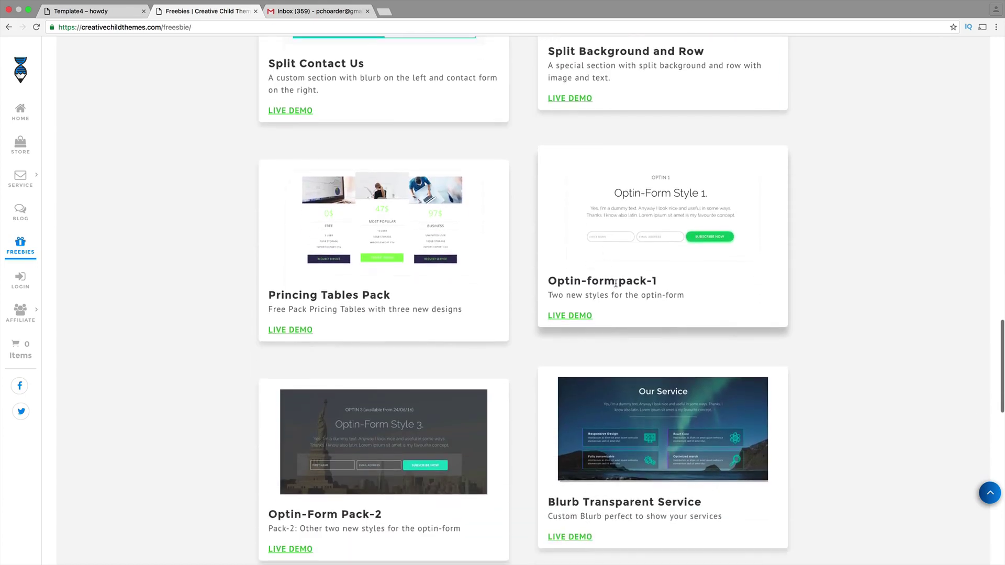
{"action": "scroll", "coordinate": [530, 312], "scroll_direction": "down", "scroll_amount": 3}
{"action": "scroll", "coordinate": [527, 310], "scroll_direction": "down", "scroll_amount": 5}
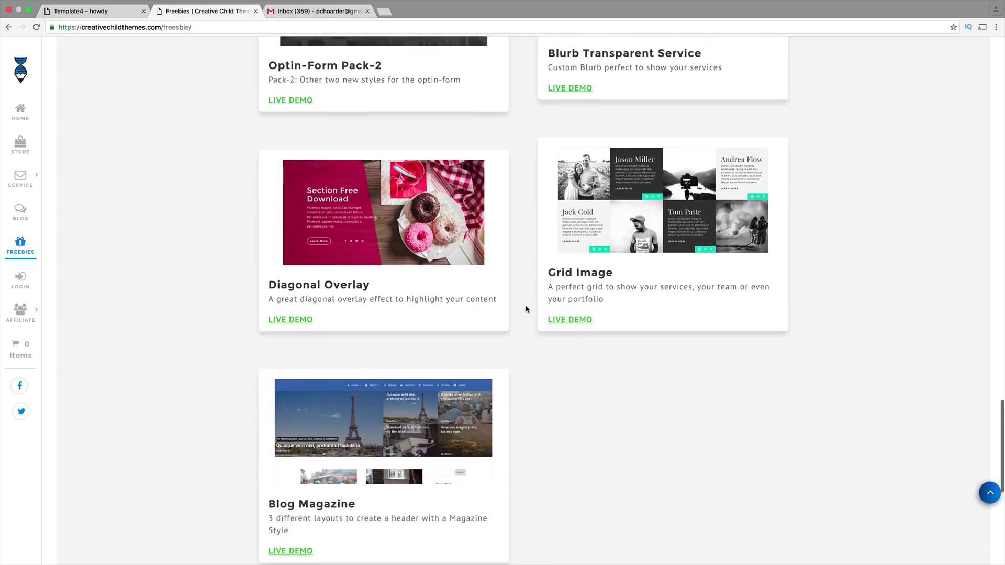
{"action": "scroll", "coordinate": [527, 309], "scroll_direction": "down", "scroll_amount": 5}
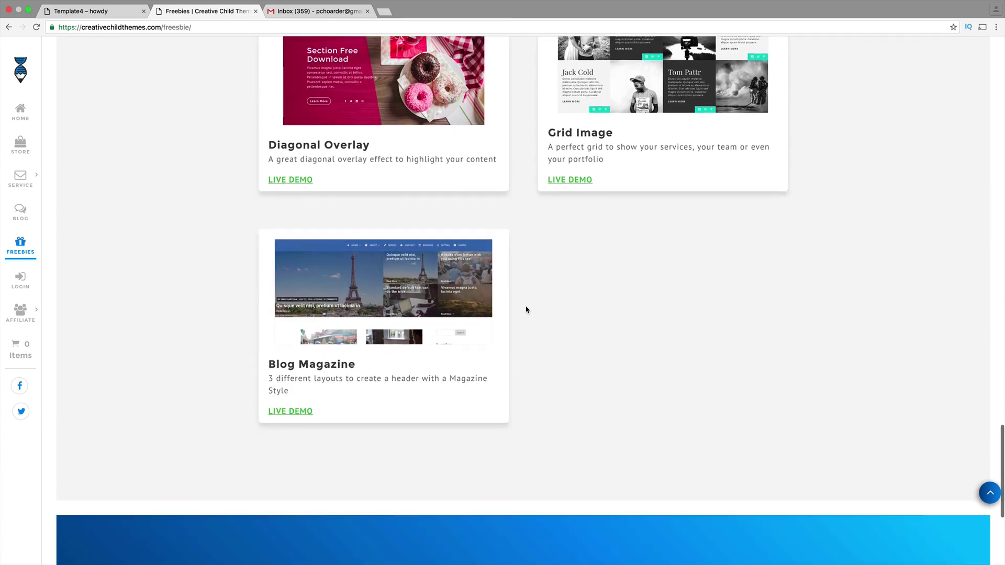
{"action": "scroll", "coordinate": [527, 310], "scroll_direction": "down", "scroll_amount": 3}
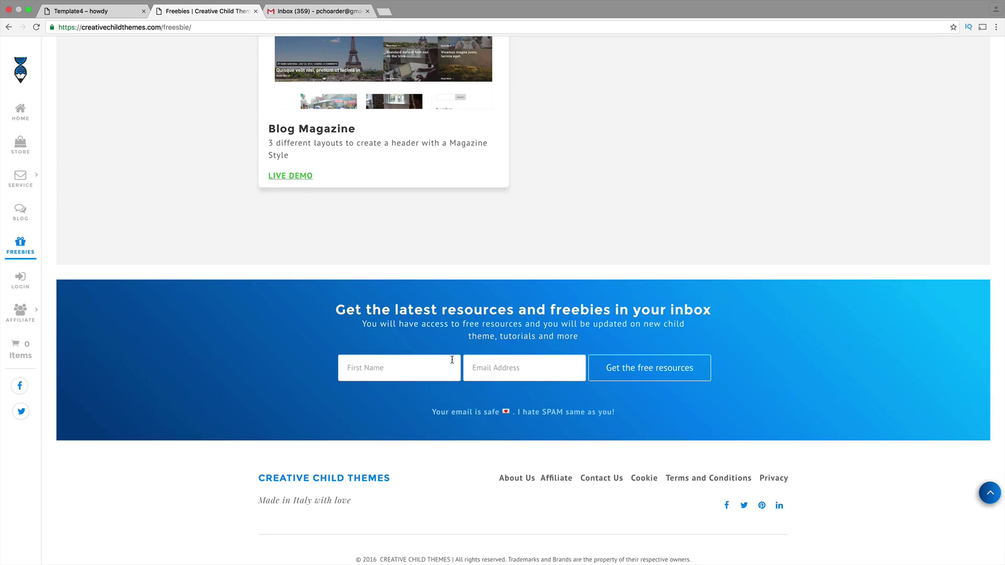
- Fill the signup form's First Name and Email fields with the user's name and e-mail address
{"action": "left_click", "coordinate": [438, 375]}
{"action": "left_click", "coordinate": [499, 371]}
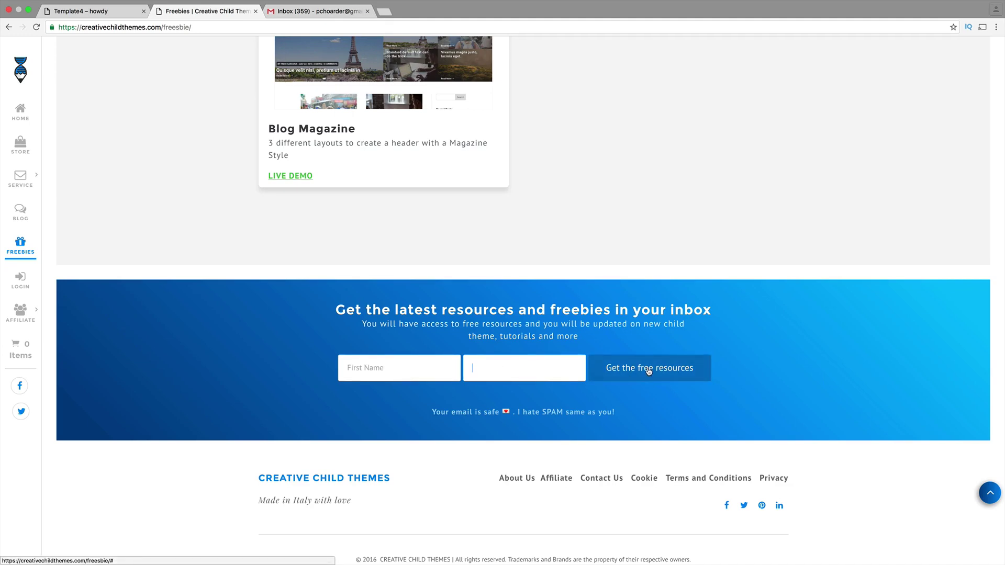
{"action": "left_click", "coordinate": [430, 366]}
{"action": "type", "text": "darrel wilsonj"}
{"action": "key", "text": "Tab"}
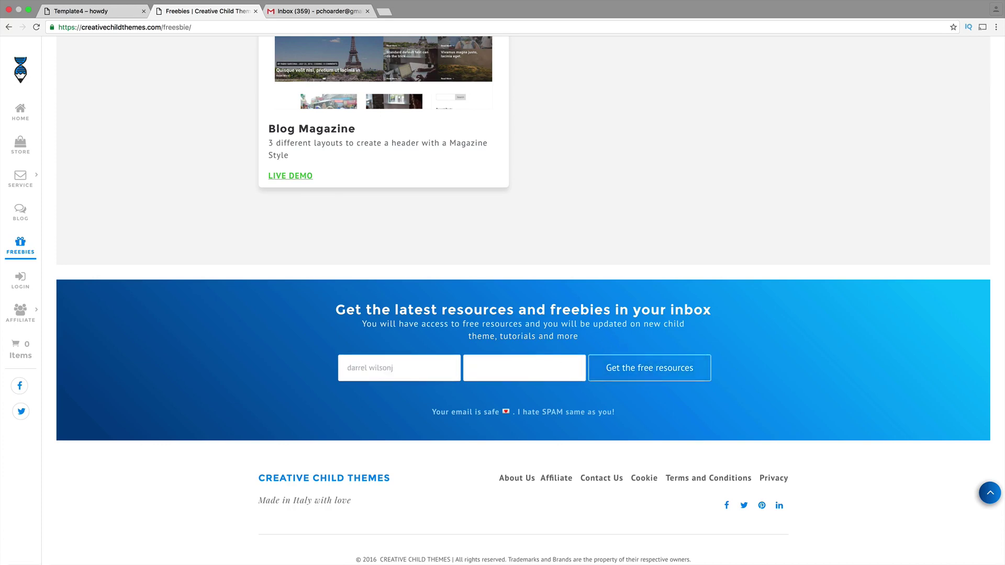
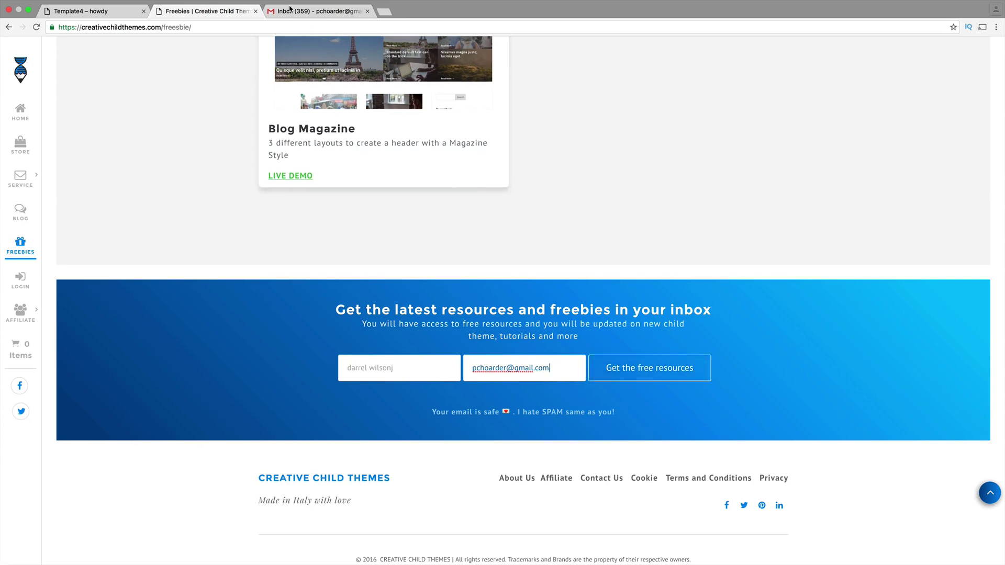
{"action": "left_click", "coordinate": [298, 22]}
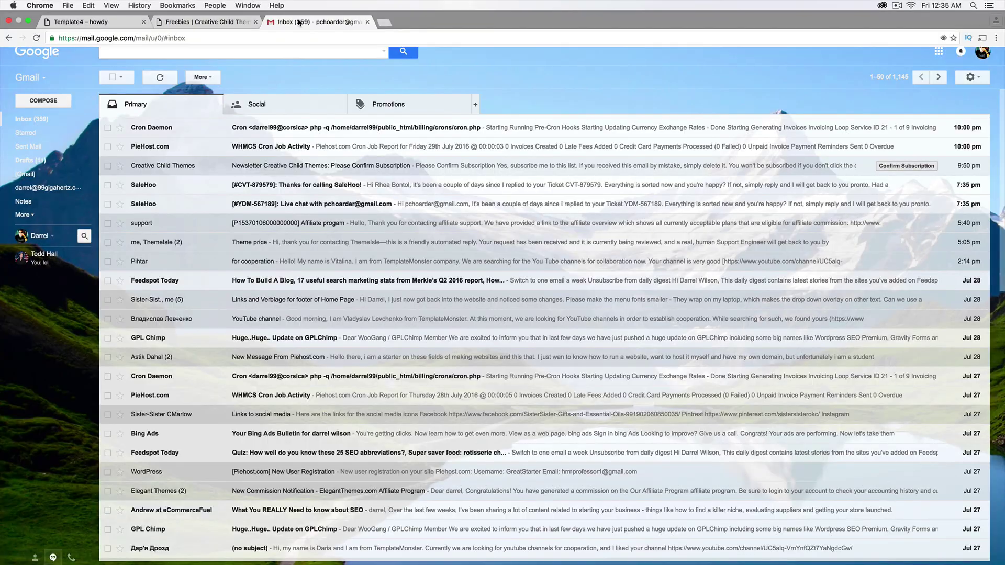
- In Promotions, open the 'Welcome to Creative Child Themes' email, then return to the Promotions list
{"action": "left_click", "coordinate": [388, 106]}
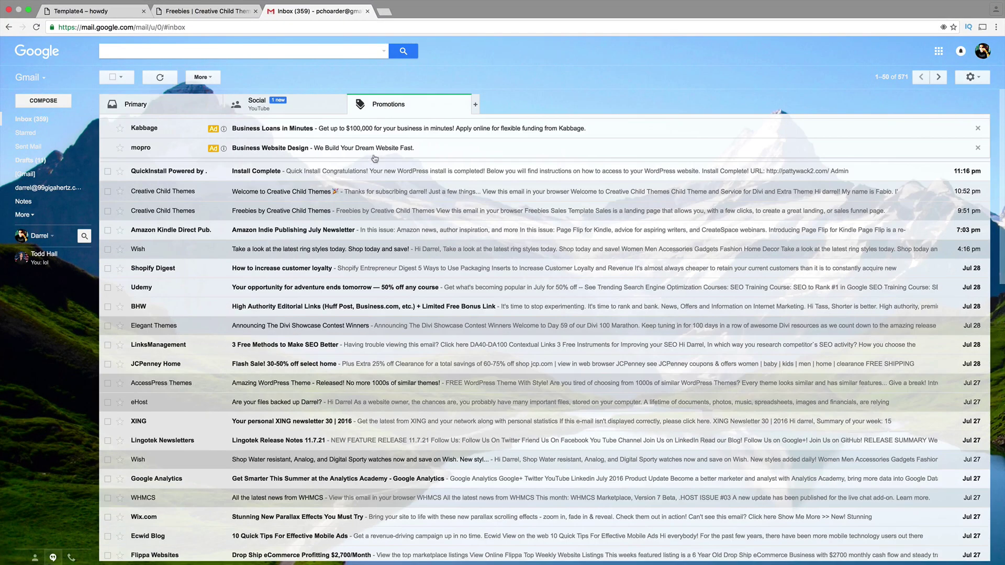
{"action": "left_click", "coordinate": [308, 192]}
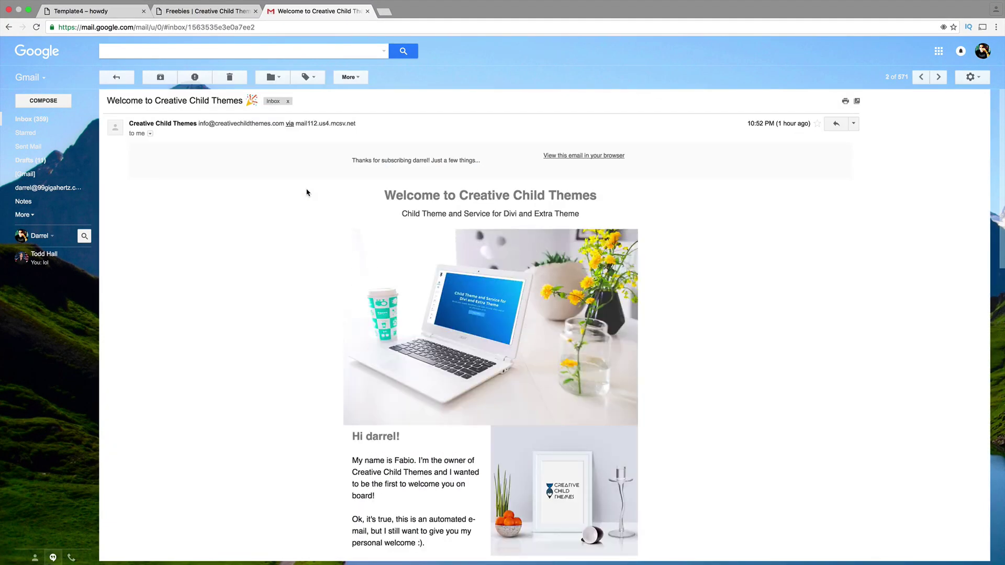
{"action": "left_click", "coordinate": [55, 120]}
{"action": "left_click", "coordinate": [419, 109]}
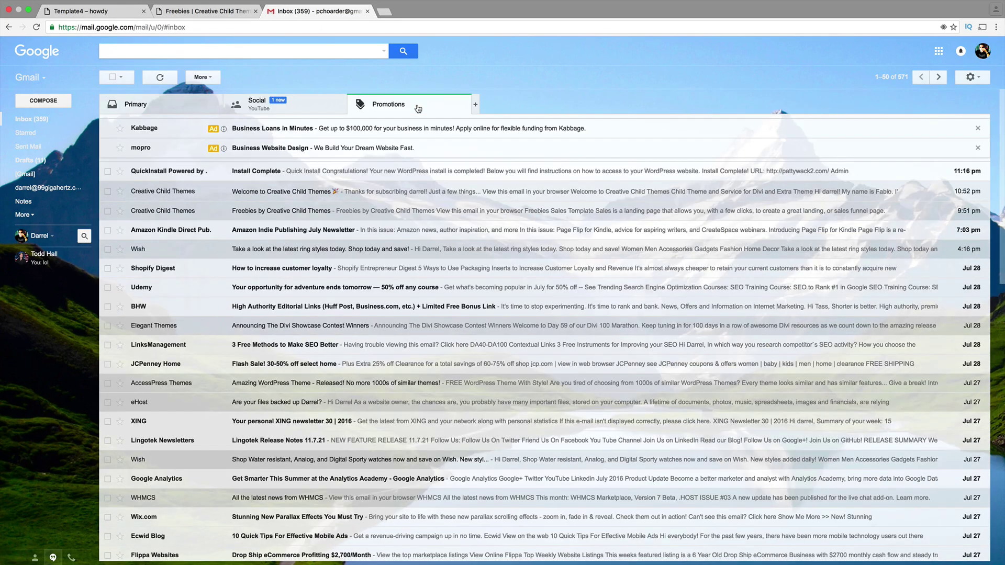
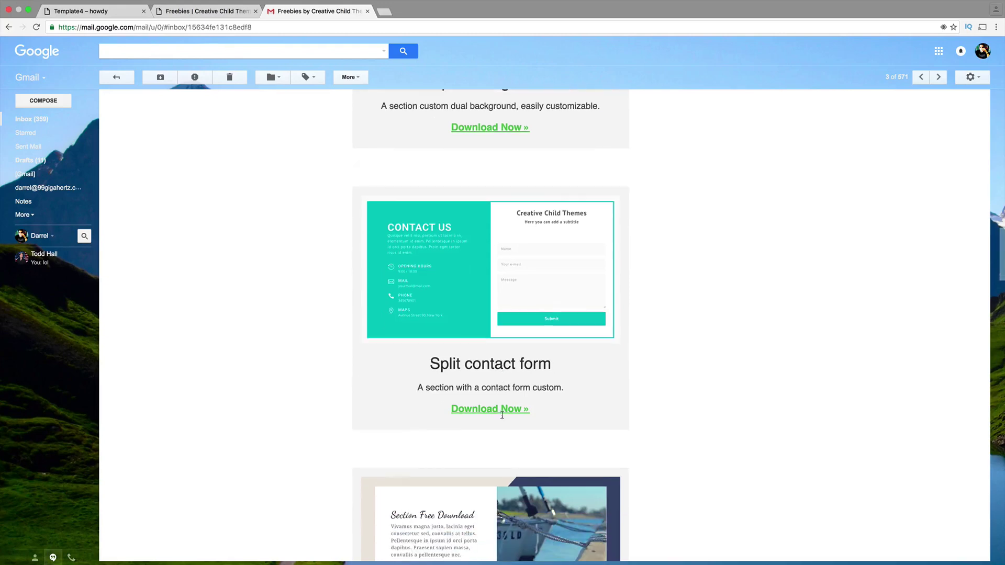
- Download Split_Background (1).zip from the freebies email and show it in Finder's Downloads folder
{"action": "scroll", "coordinate": [502, 417], "scroll_direction": "down", "scroll_amount": 2}
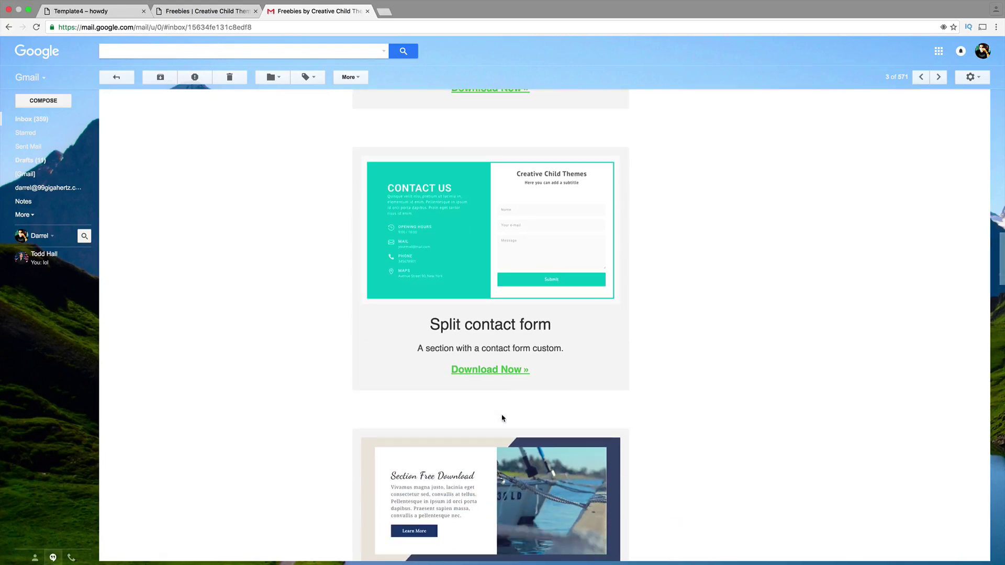
{"action": "scroll", "coordinate": [503, 417], "scroll_direction": "down", "scroll_amount": 3}
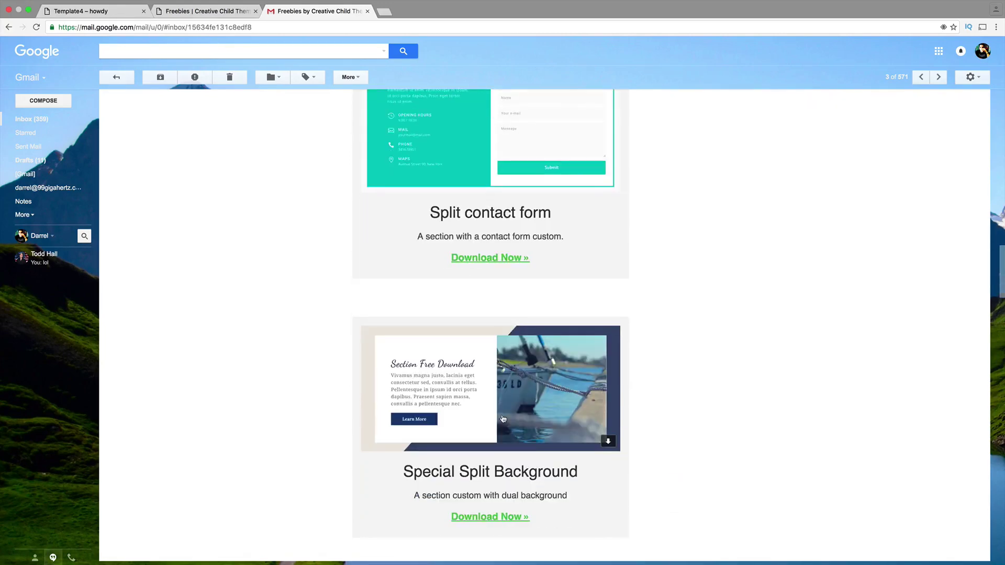
{"action": "scroll", "coordinate": [502, 418], "scroll_direction": "down", "scroll_amount": 4}
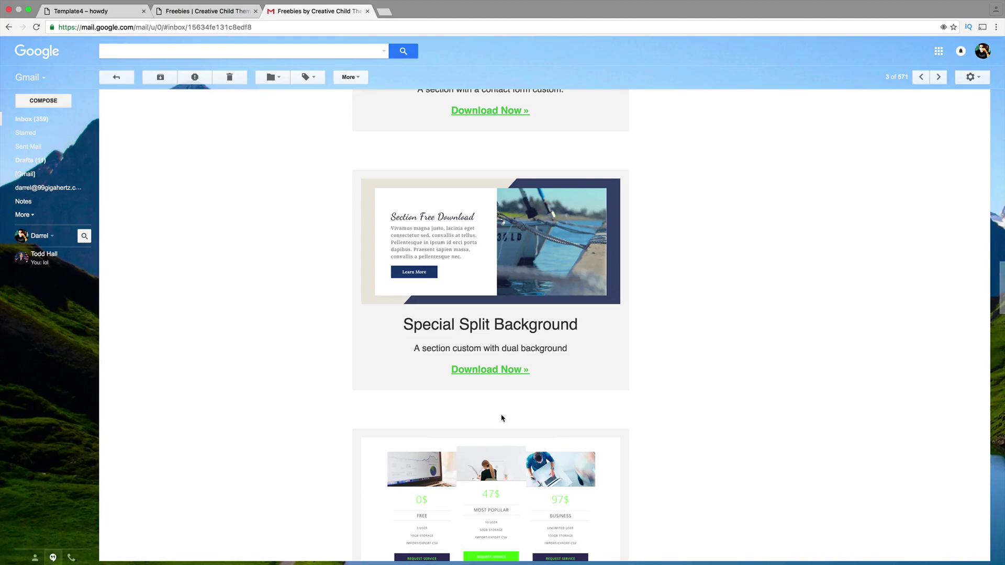
{"action": "scroll", "coordinate": [502, 418], "scroll_direction": "down", "scroll_amount": 20}
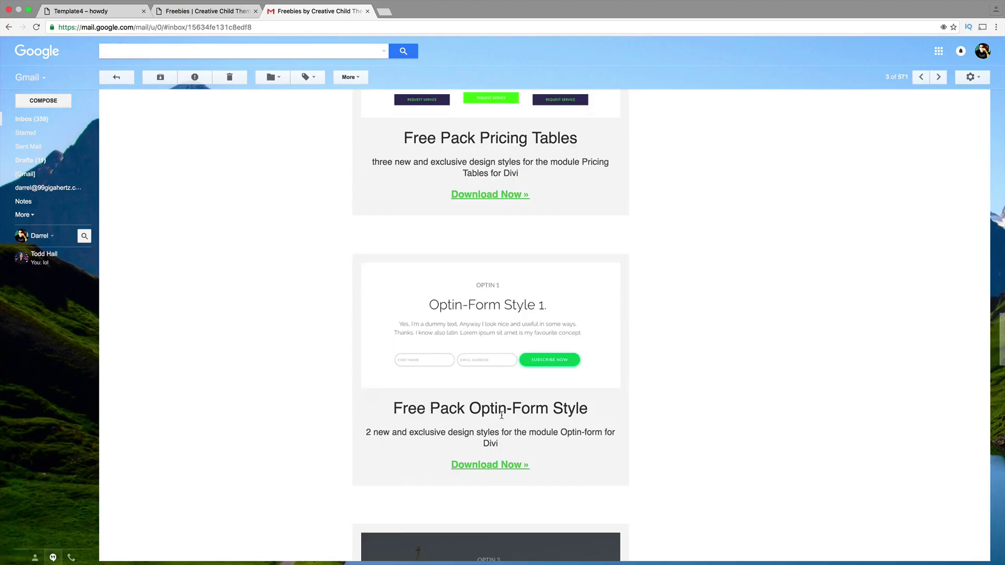
{"action": "scroll", "coordinate": [502, 417], "scroll_direction": "down", "scroll_amount": 5}
{"action": "scroll", "coordinate": [501, 418], "scroll_direction": "up", "scroll_amount": 20}
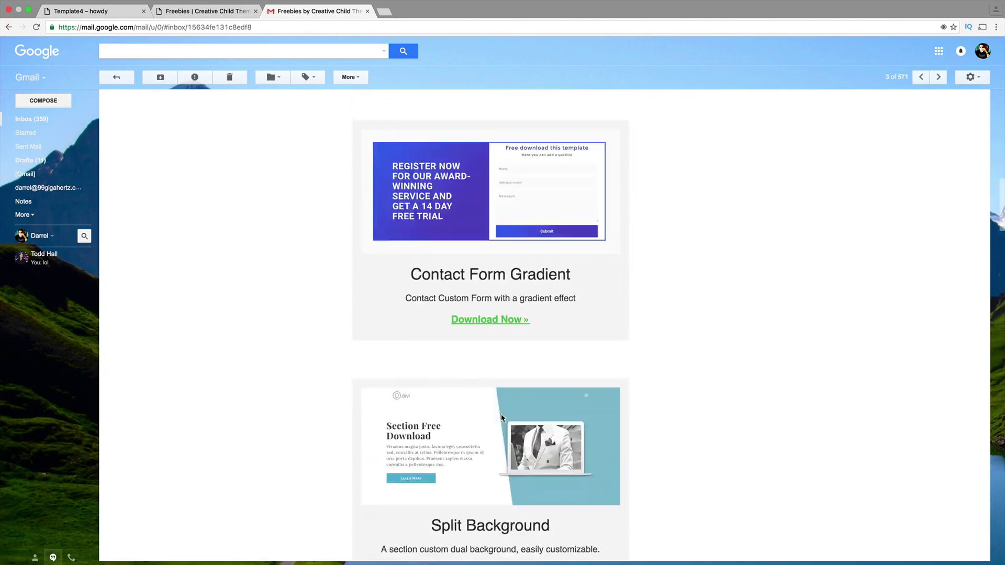
{"action": "scroll", "coordinate": [501, 417], "scroll_direction": "up", "scroll_amount": 3}
{"action": "scroll", "coordinate": [499, 395], "scroll_direction": "down", "scroll_amount": 20}
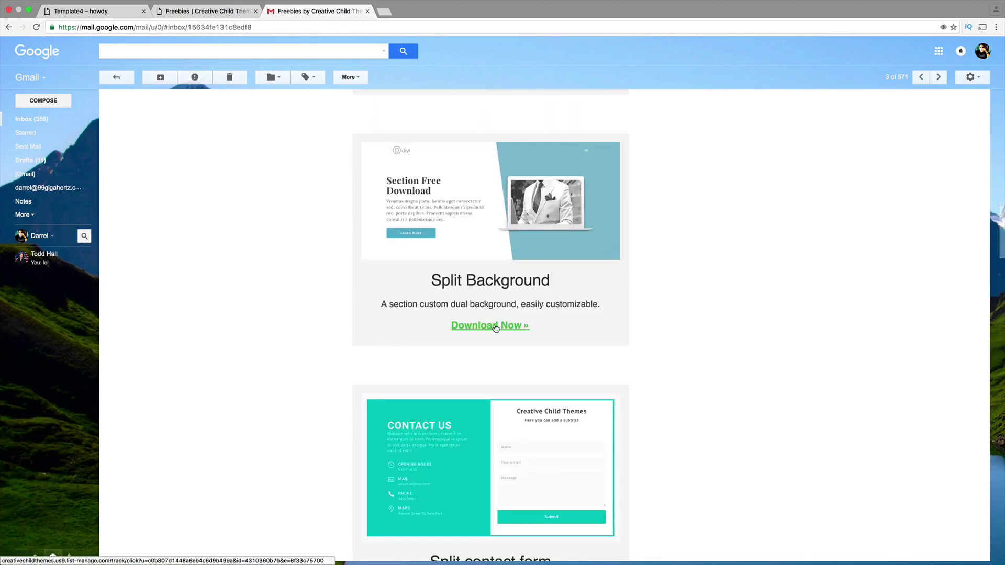
{"action": "left_click", "coordinate": [495, 327]}
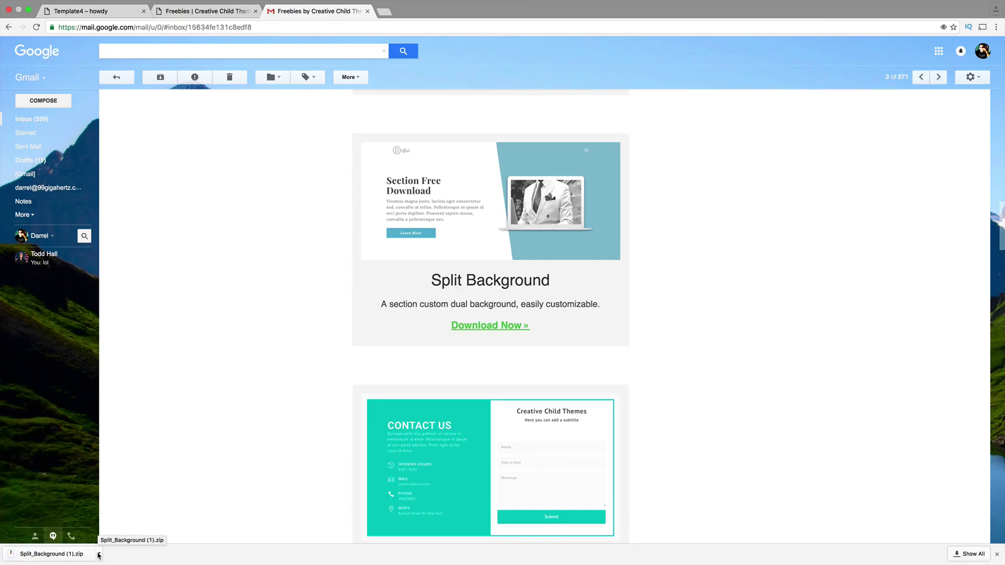
{"action": "left_click", "coordinate": [99, 554]}
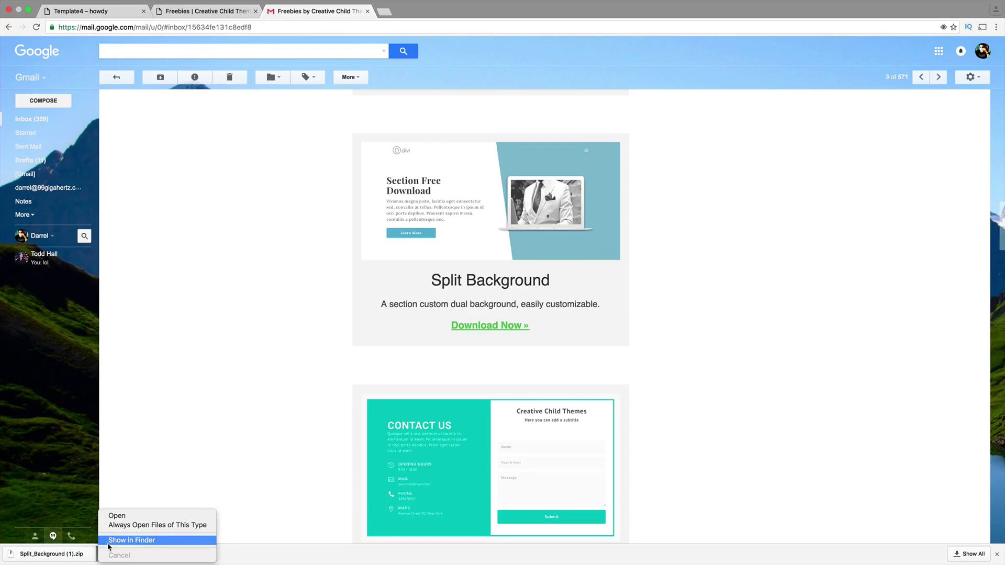
{"action": "left_click", "coordinate": [109, 542]}
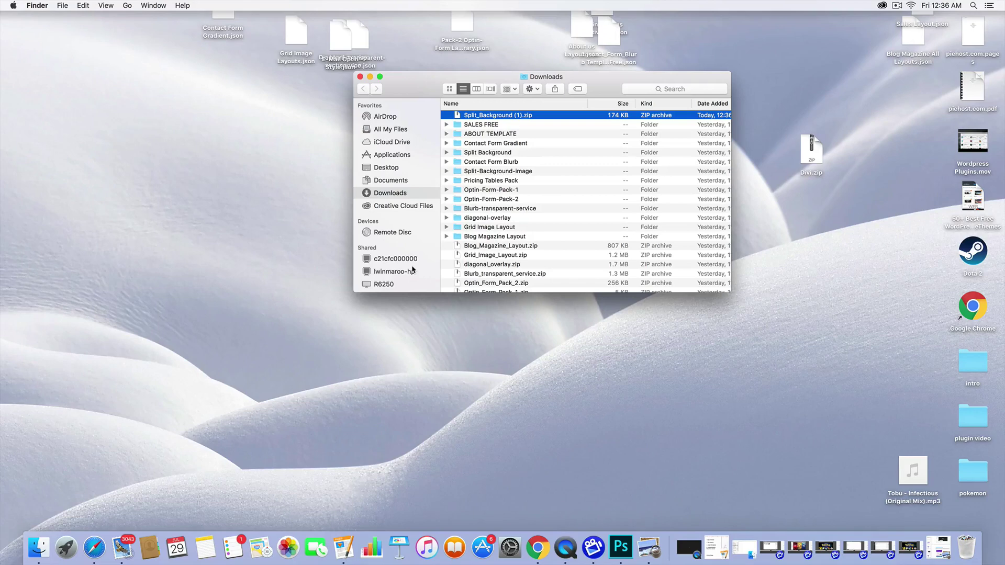
- Look inside the Split Background and Blog Magazine Layout folders in Downloads
{"action": "left_click", "coordinate": [469, 163]}
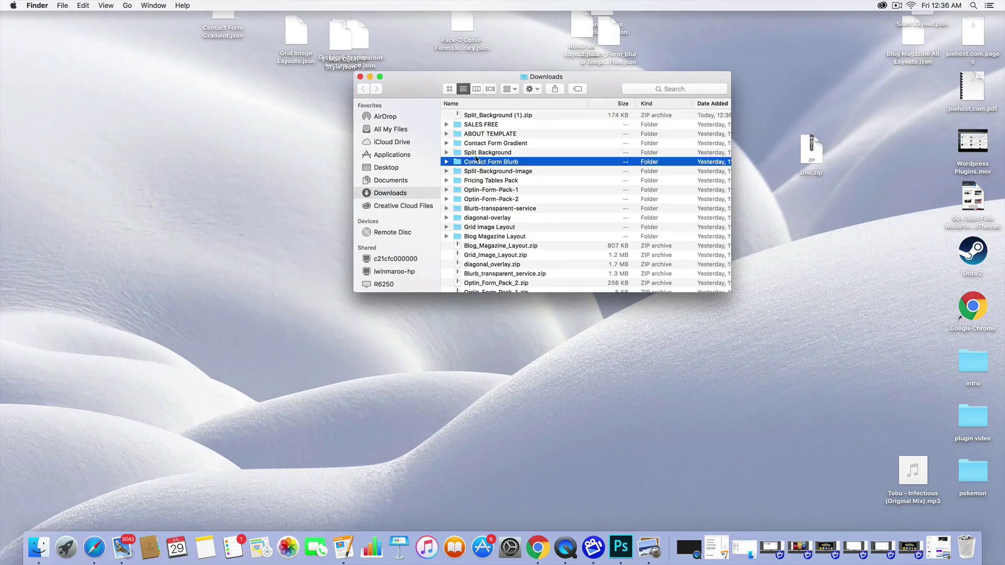
{"action": "double_click", "coordinate": [476, 153]}
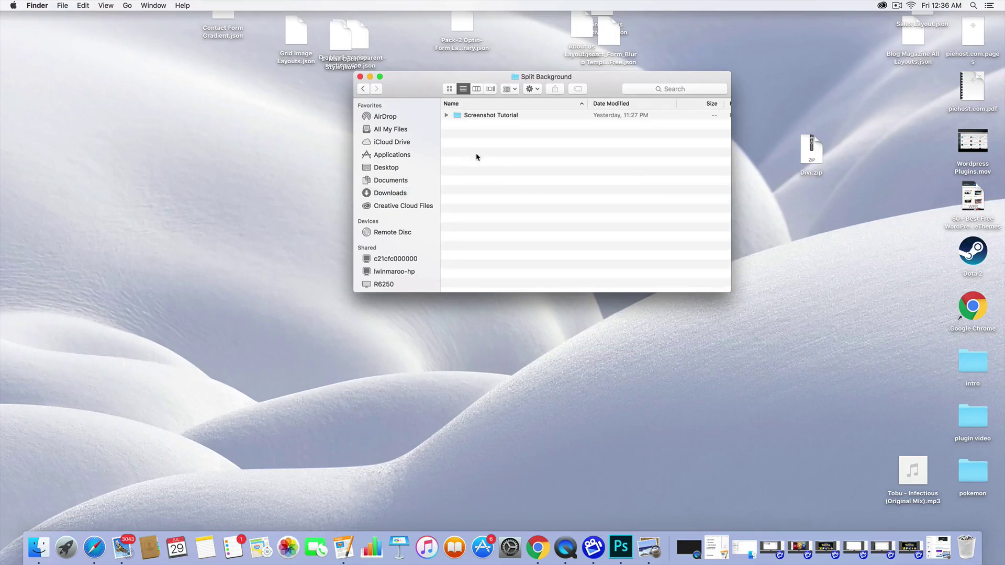
{"action": "left_click", "coordinate": [363, 89]}
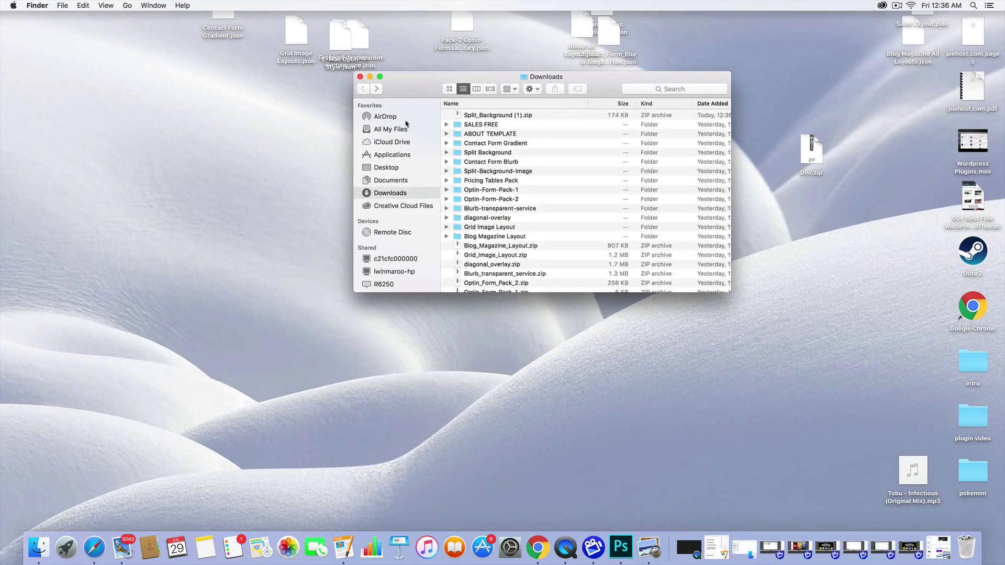
{"action": "double_click", "coordinate": [489, 237]}
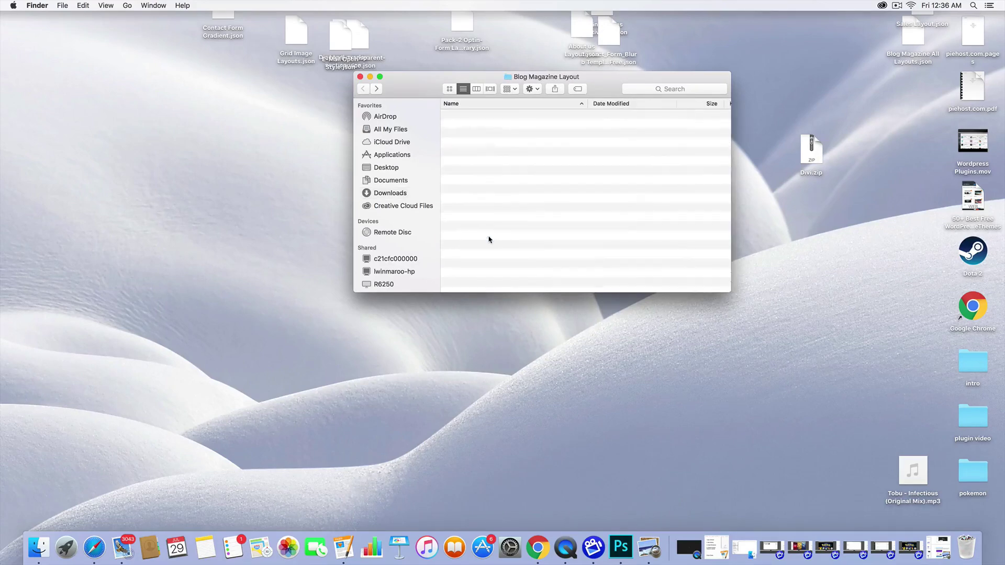
{"action": "left_click", "coordinate": [364, 90]}
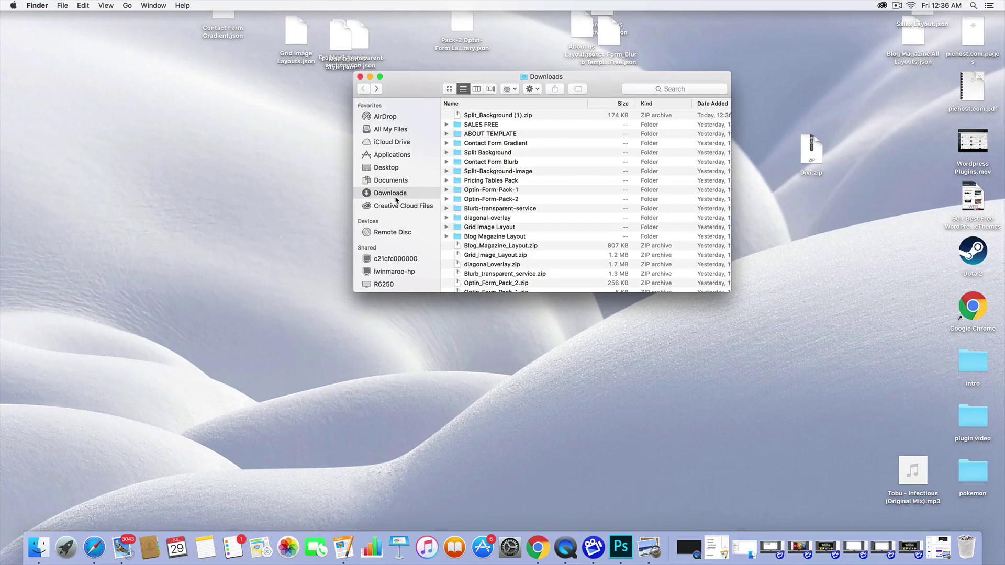
- Download the Split Background zip again from the freebies email as Split_Background (2).zip
{"action": "scroll", "coordinate": [511, 178], "scroll_direction": "down", "scroll_amount": 10}
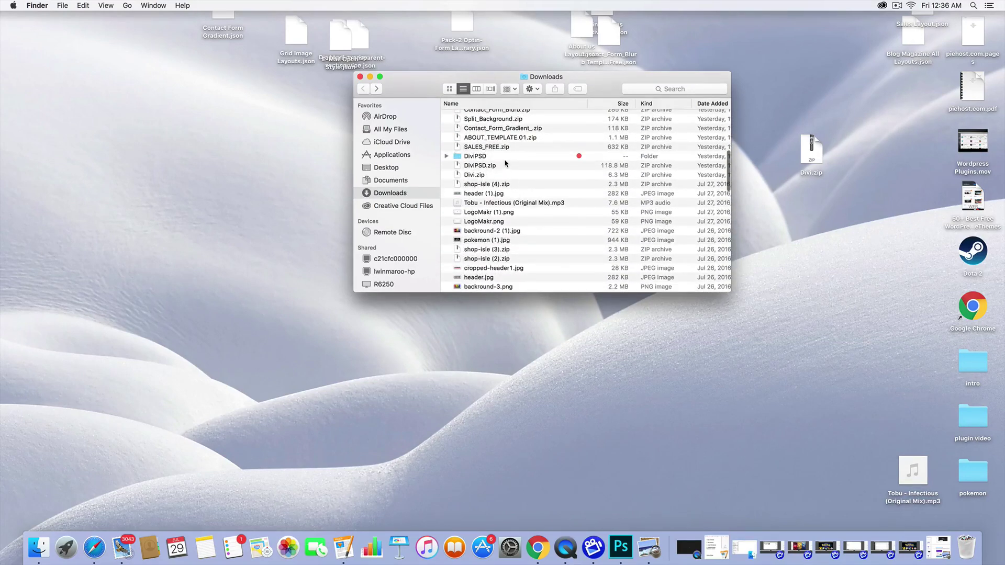
{"action": "scroll", "coordinate": [506, 163], "scroll_direction": "down", "scroll_amount": 10}
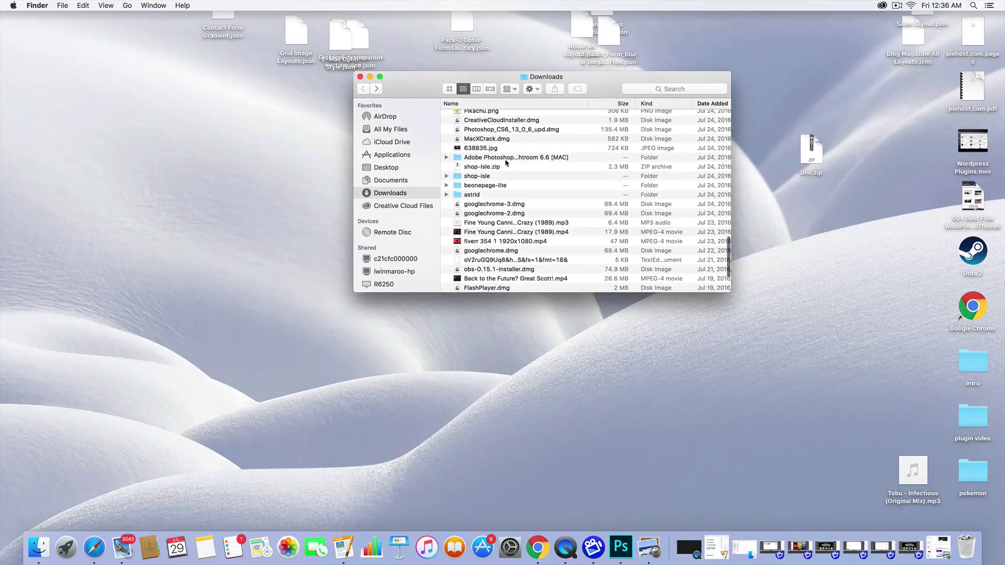
{"action": "left_click", "coordinate": [538, 548]}
{"action": "left_click", "coordinate": [500, 328]}
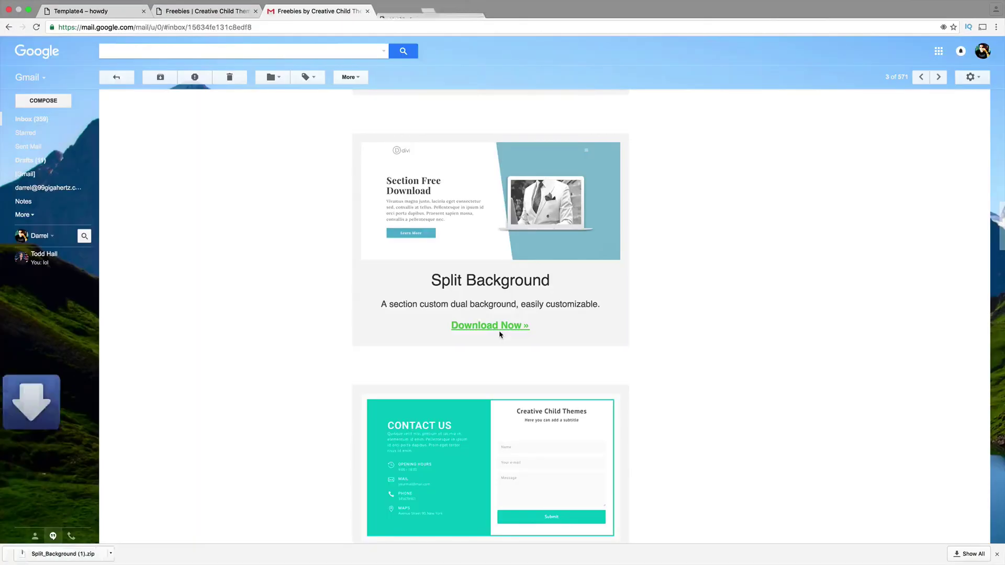
- Put Split_Background (2).zip on the desktop and unzip it there
{"action": "left_click", "coordinate": [31, 13]}
{"action": "left_click_drag", "start_coordinate": [194, 464], "coordinate": [98, 187]}
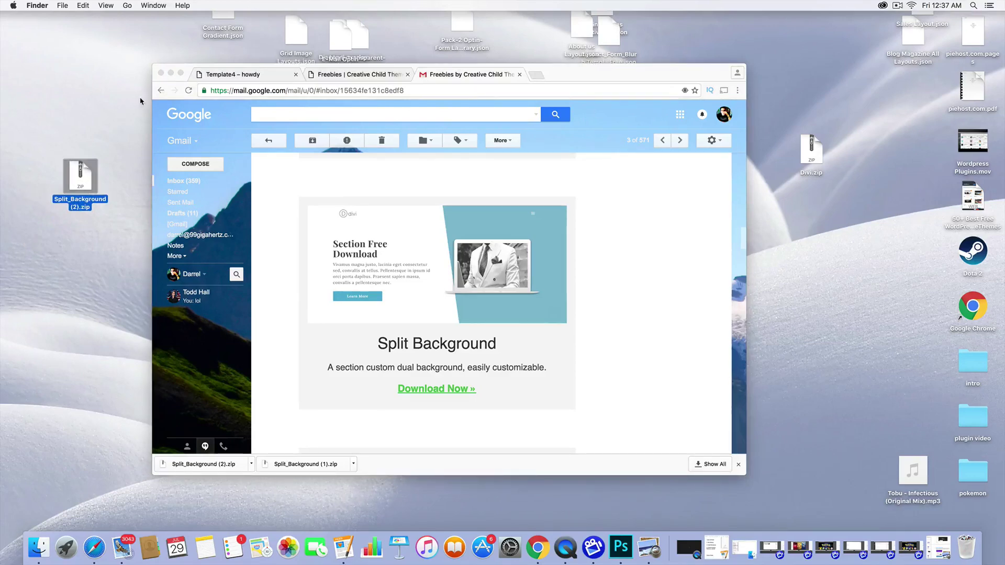
{"action": "double_click", "coordinate": [84, 168]}
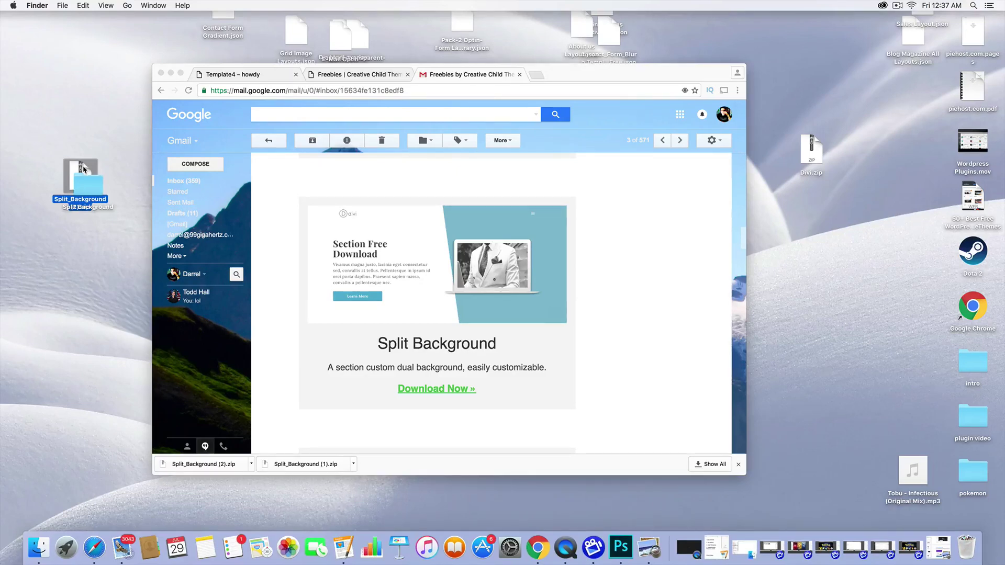
{"action": "left_click_drag", "start_coordinate": [86, 176], "coordinate": [104, 244]}
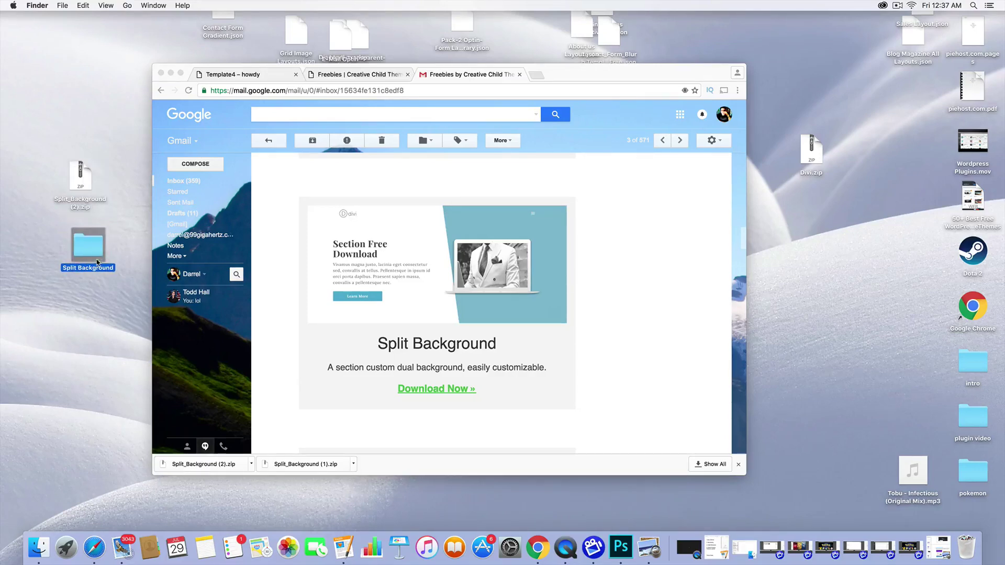
- Move Split-Background.json from the unzipped folder to the desktop, replacing the older copy
{"action": "double_click", "coordinate": [95, 251]}
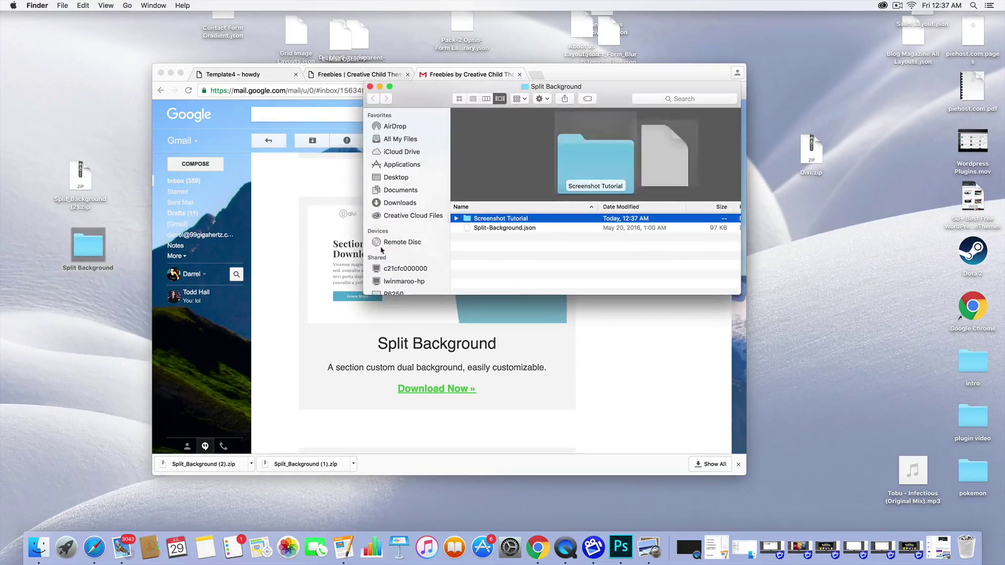
{"action": "left_click", "coordinate": [516, 229]}
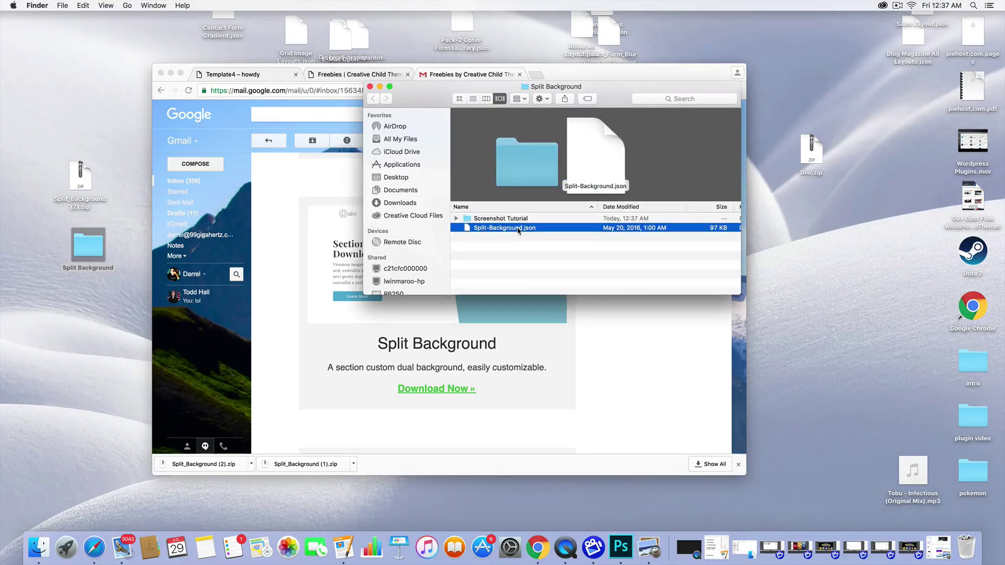
{"action": "left_click_drag", "start_coordinate": [490, 231], "coordinate": [85, 381]}
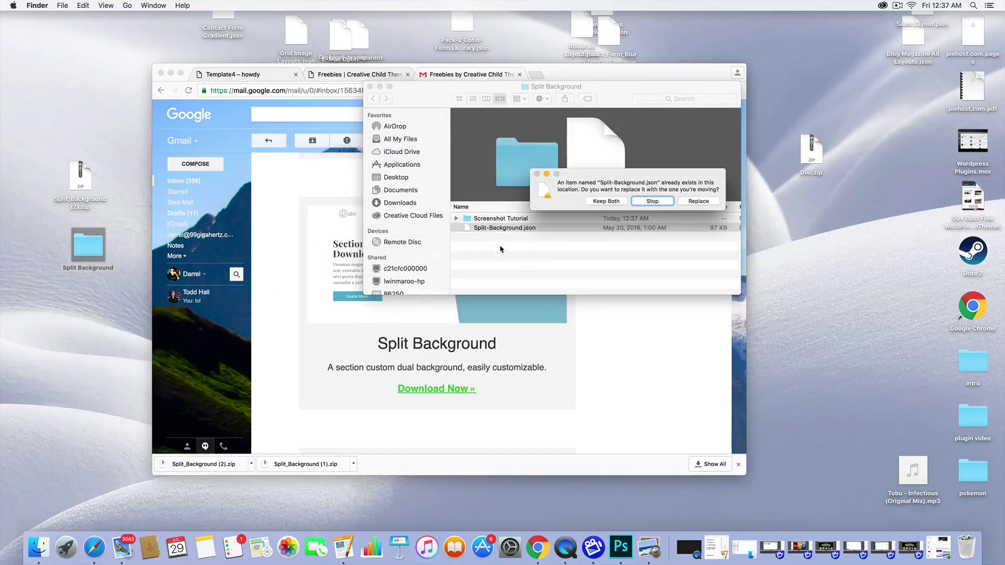
{"action": "left_click", "coordinate": [697, 201]}
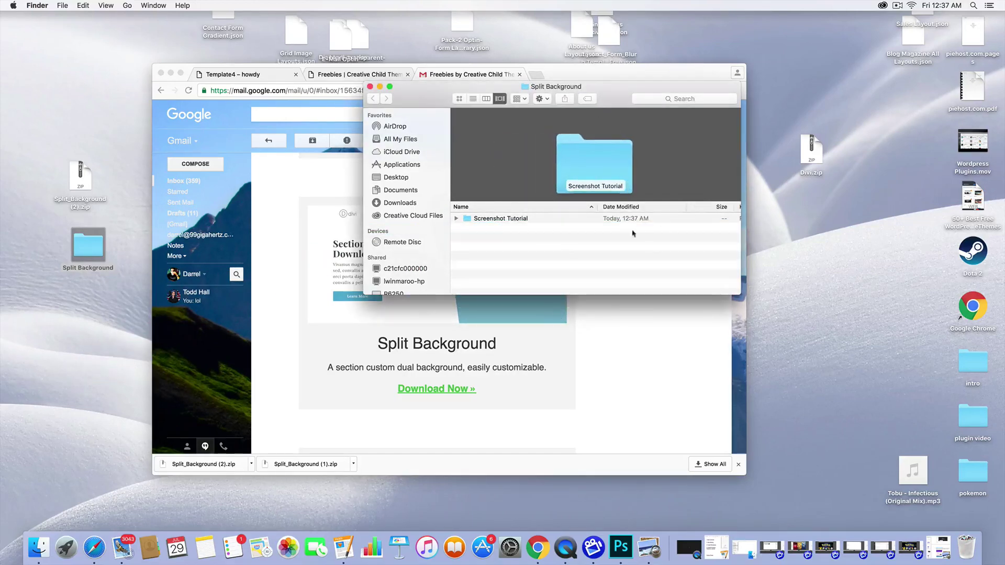
{"action": "left_click_drag", "start_coordinate": [599, 71], "coordinate": [735, 169]}
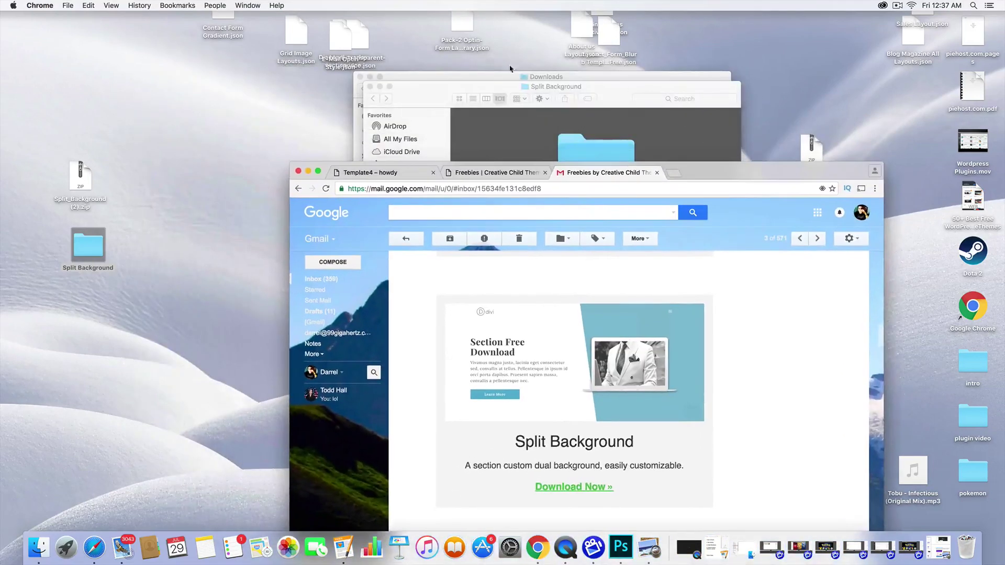
- Rearrange the json and zip icons on the desktop so they no longer overlap
{"action": "left_click_drag", "start_coordinate": [673, 65], "coordinate": [199, 13]}
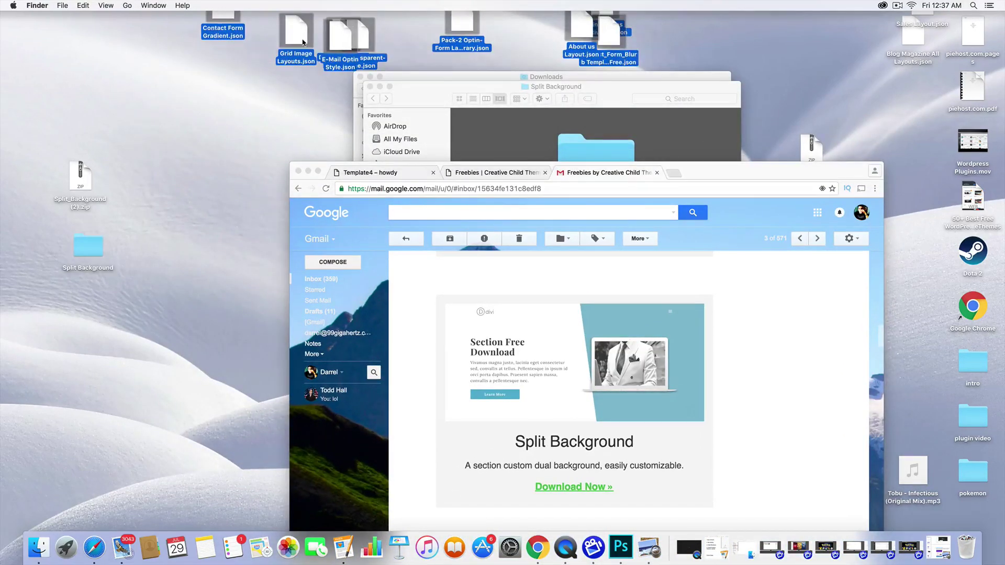
{"action": "left_click_drag", "start_coordinate": [303, 46], "coordinate": [233, 114]}
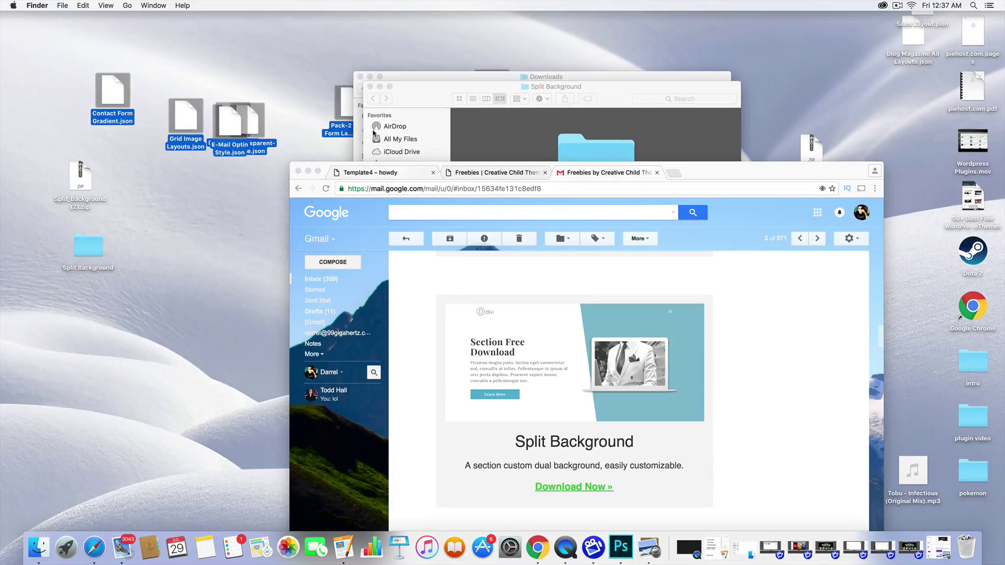
{"action": "left_click_drag", "start_coordinate": [234, 138], "coordinate": [195, 324]}
{"action": "left_click", "coordinate": [232, 209]}
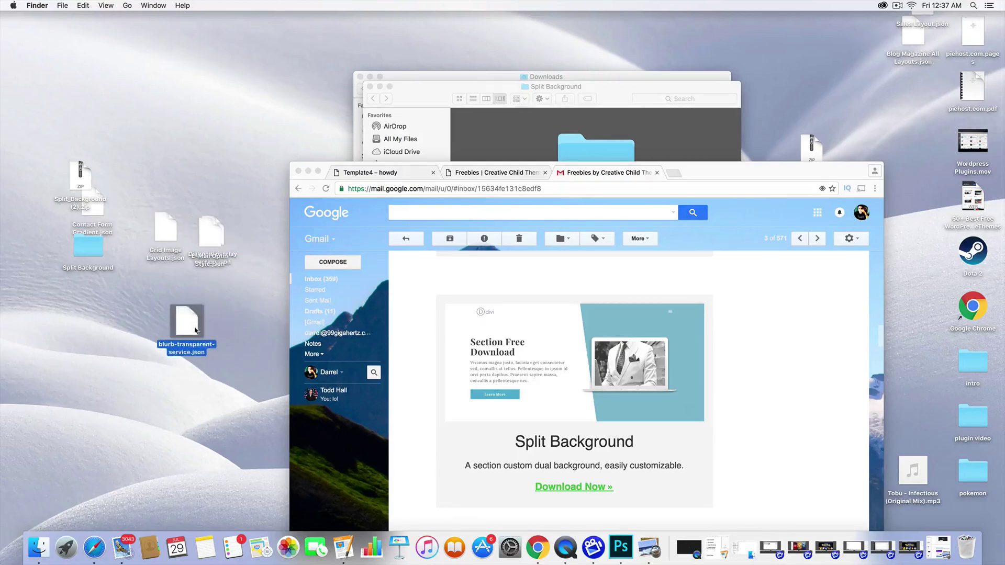
{"action": "left_click_drag", "start_coordinate": [215, 236], "coordinate": [210, 130]}
{"action": "left_click", "coordinate": [220, 265]}
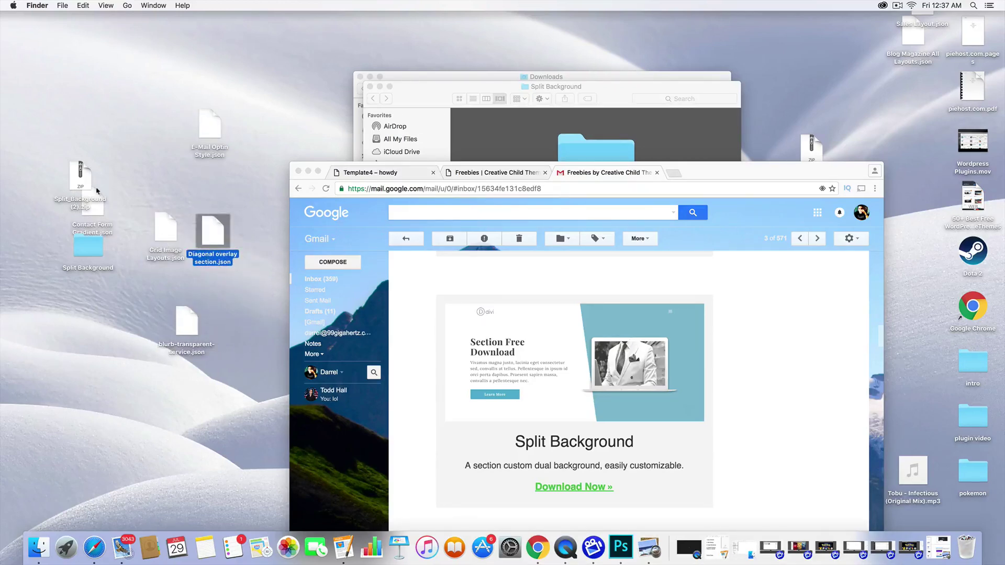
{"action": "left_click_drag", "start_coordinate": [97, 191], "coordinate": [97, 123]}
{"action": "left_click_drag", "start_coordinate": [93, 210], "coordinate": [127, 137]}
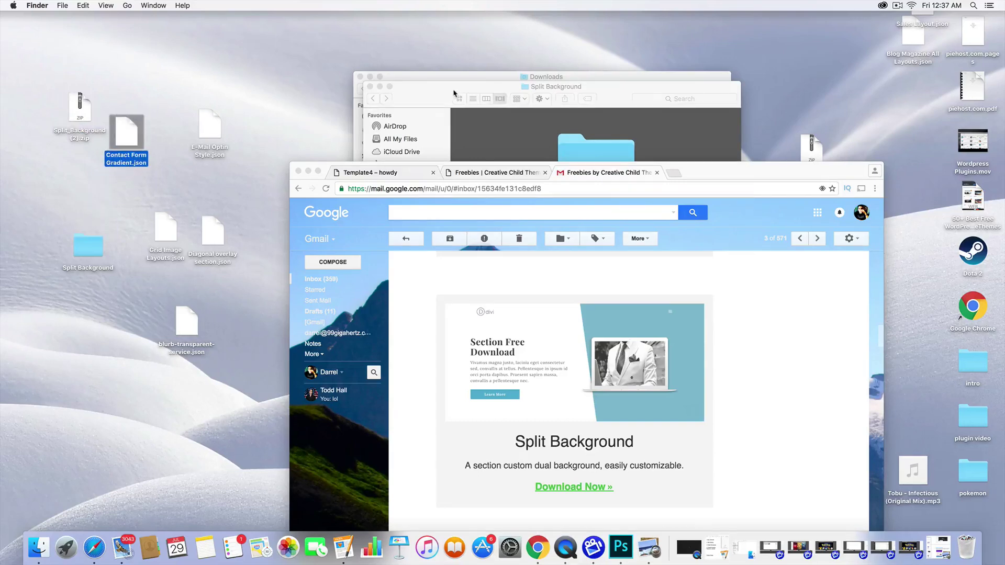
- Close the Finder windows and place split-background-image.json beside Split-Background.json near the top
{"action": "left_click", "coordinate": [454, 93]}
{"action": "left_click", "coordinate": [370, 87]}
{"action": "left_click", "coordinate": [359, 76]}
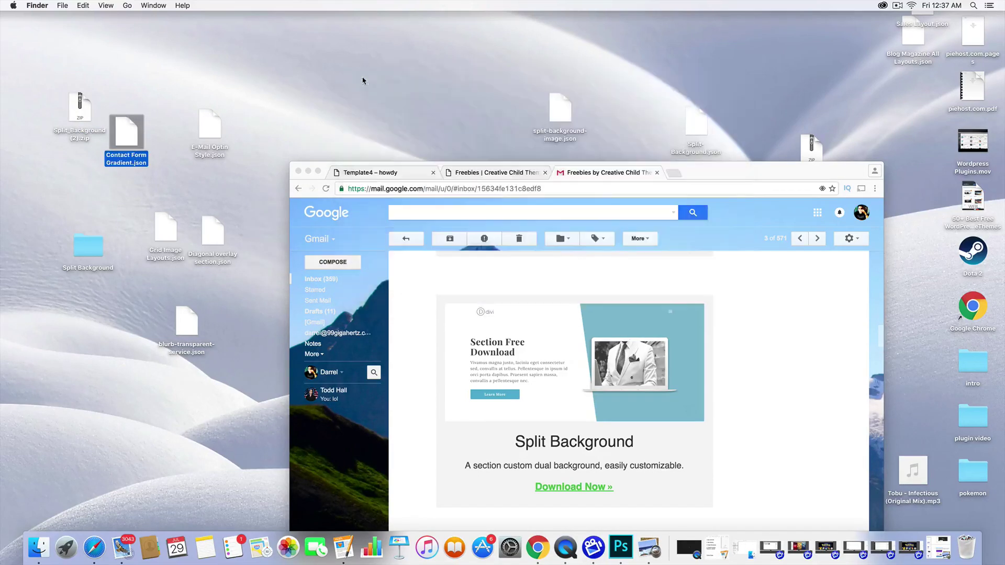
{"action": "left_click_drag", "start_coordinate": [550, 122], "coordinate": [469, 99]}
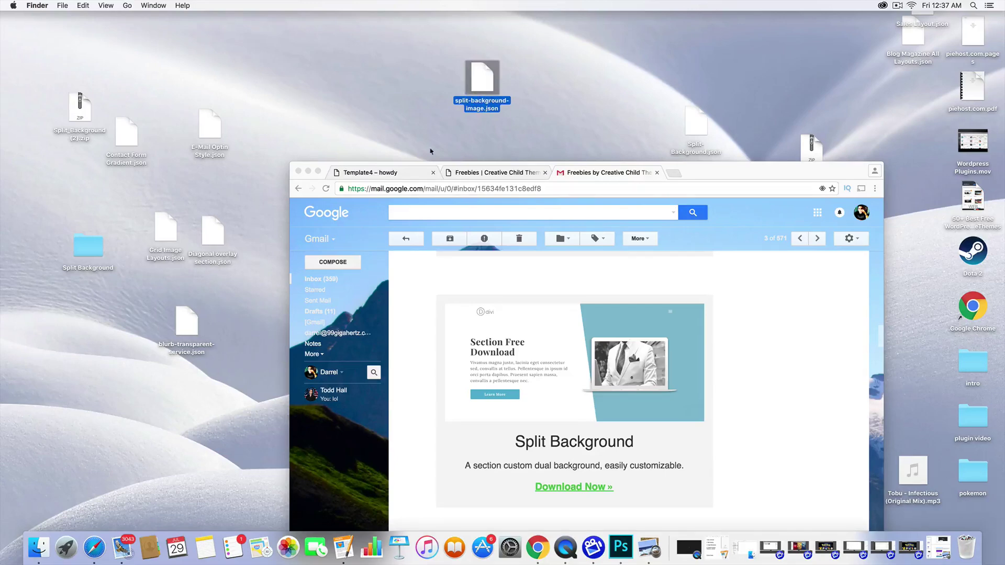
{"action": "left_click_drag", "start_coordinate": [692, 131], "coordinate": [584, 79]}
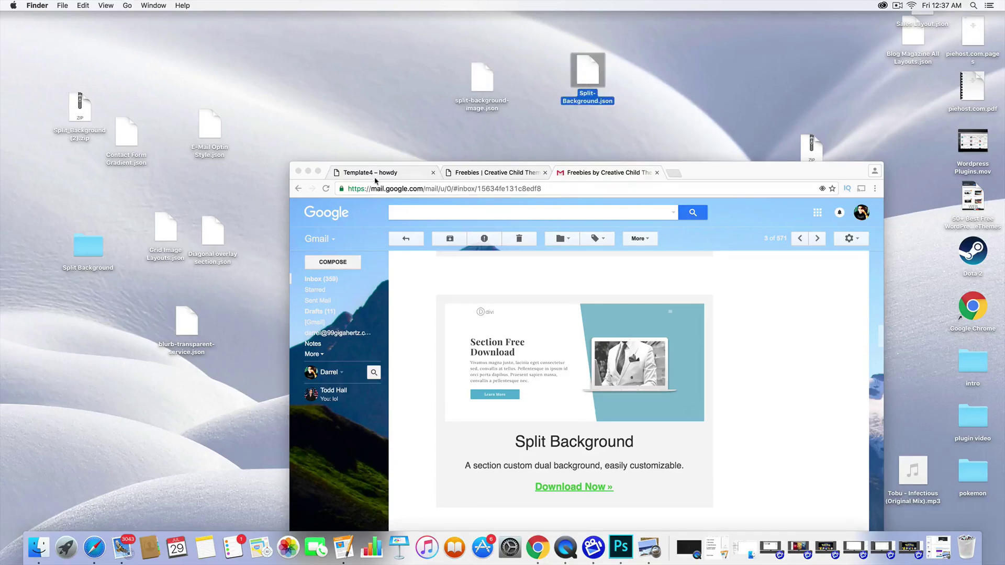
{"action": "left_click", "coordinate": [374, 173]}
- Add a new WordPress page titled 'Template 7' and let it autosave as a draft
{"action": "left_click", "coordinate": [318, 171]}
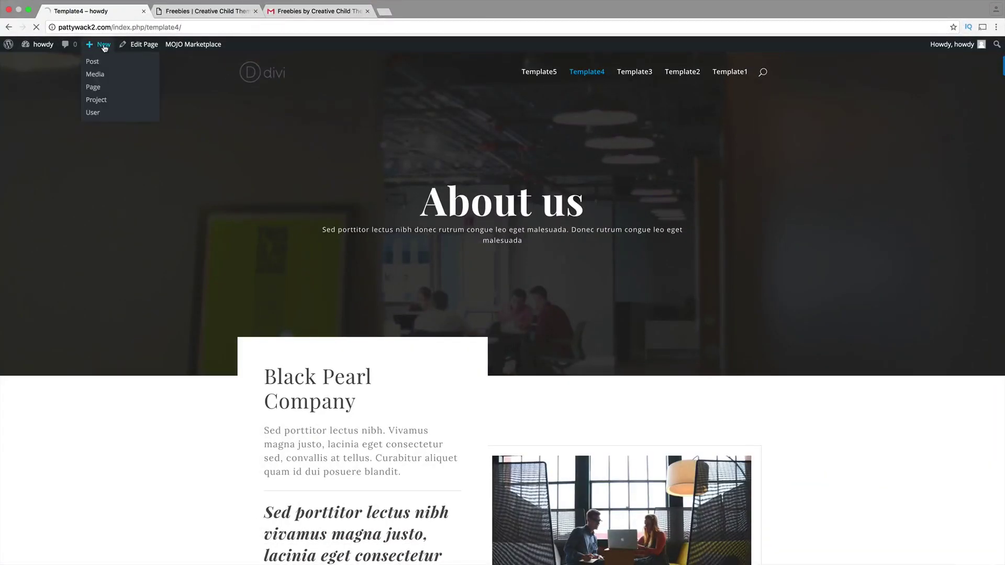
{"action": "left_click", "coordinate": [105, 46]}
{"action": "left_click_drag", "start_coordinate": [105, 91], "coordinate": [143, 123]}
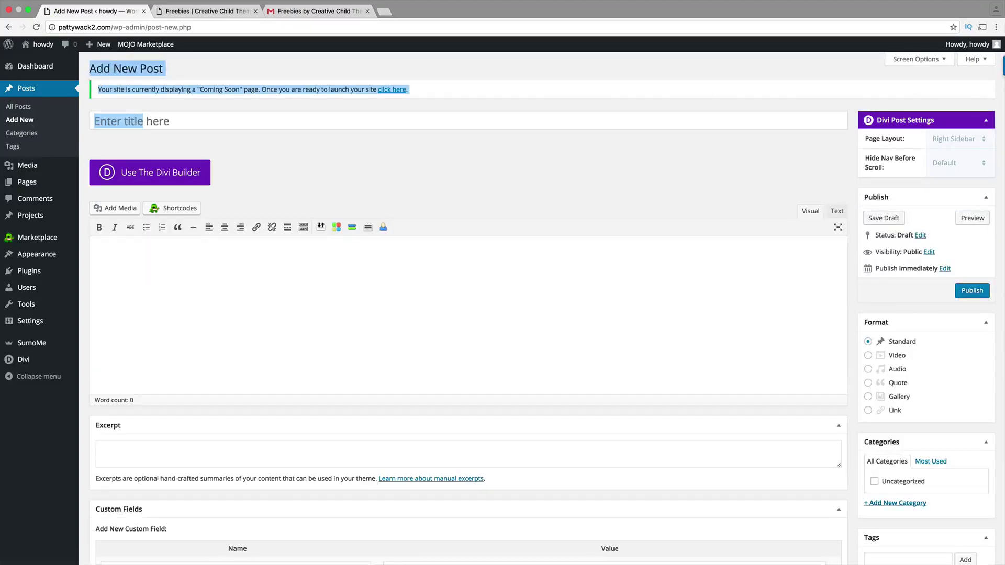
{"action": "left_click", "coordinate": [94, 181]}
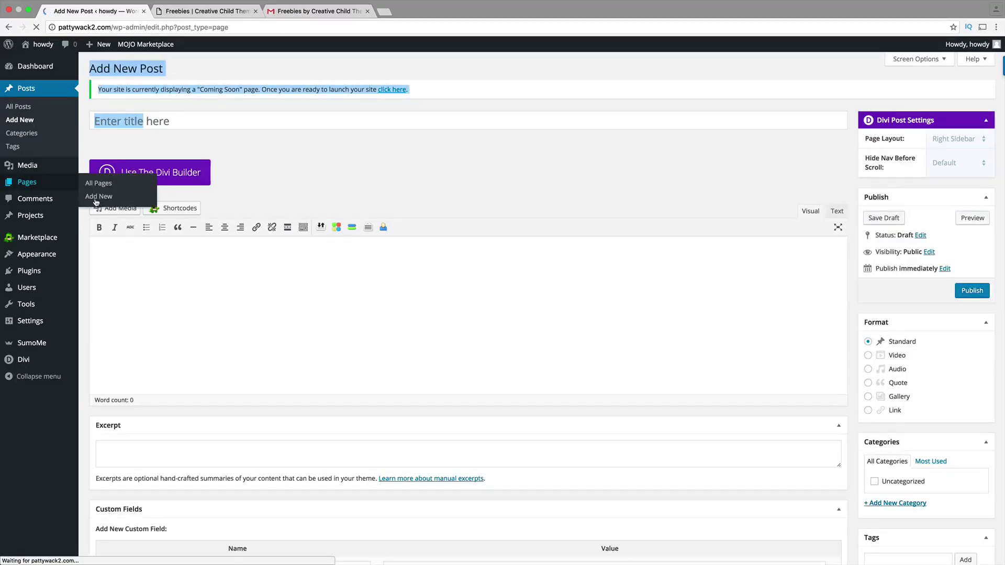
{"action": "left_click", "coordinate": [154, 70]}
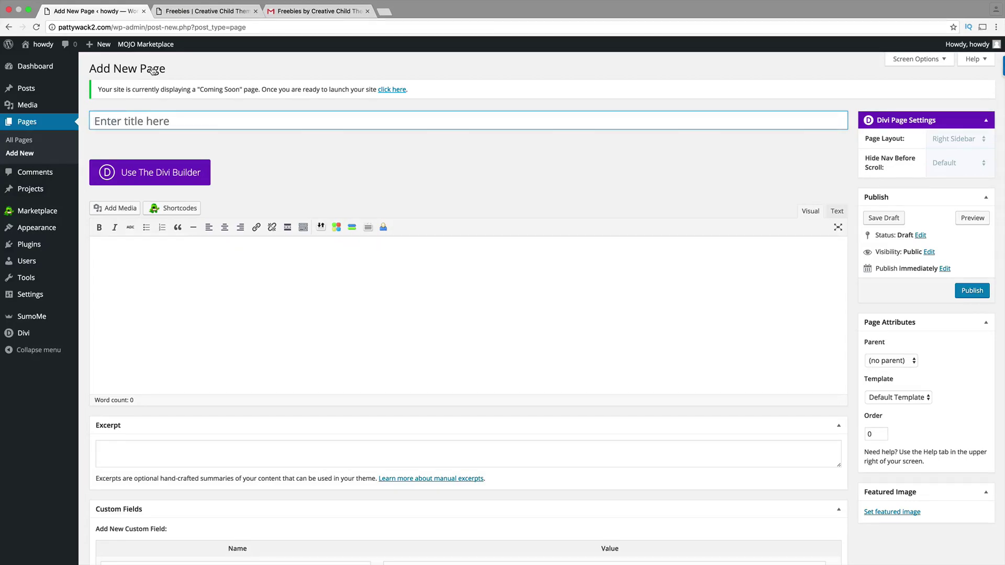
{"action": "type", "text": "Template 7"}
{"action": "key", "text": "Tab"}
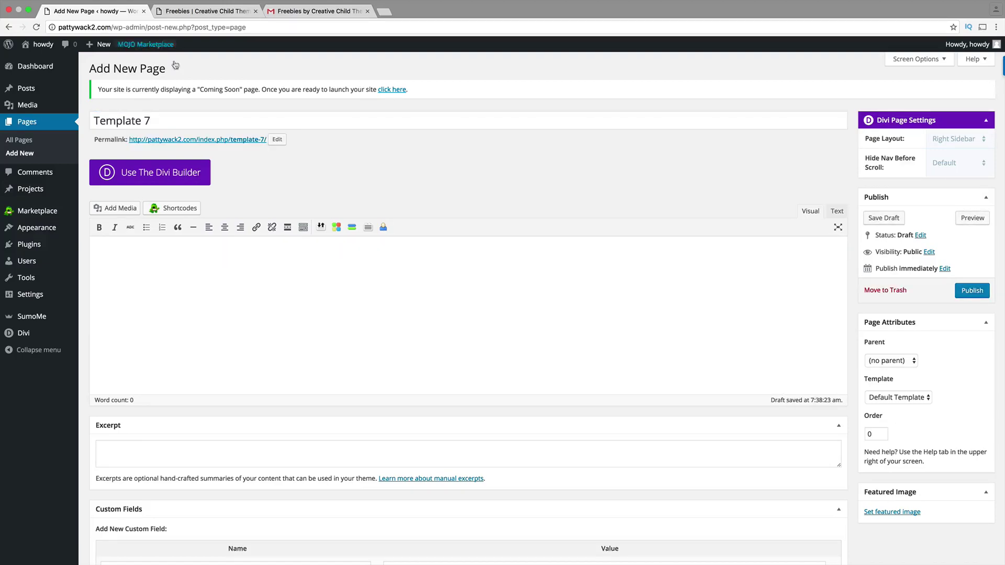
- Import split-background-image.json from the desktop into Template 7 via Divi Builder Portability
{"action": "left_click", "coordinate": [175, 182]}
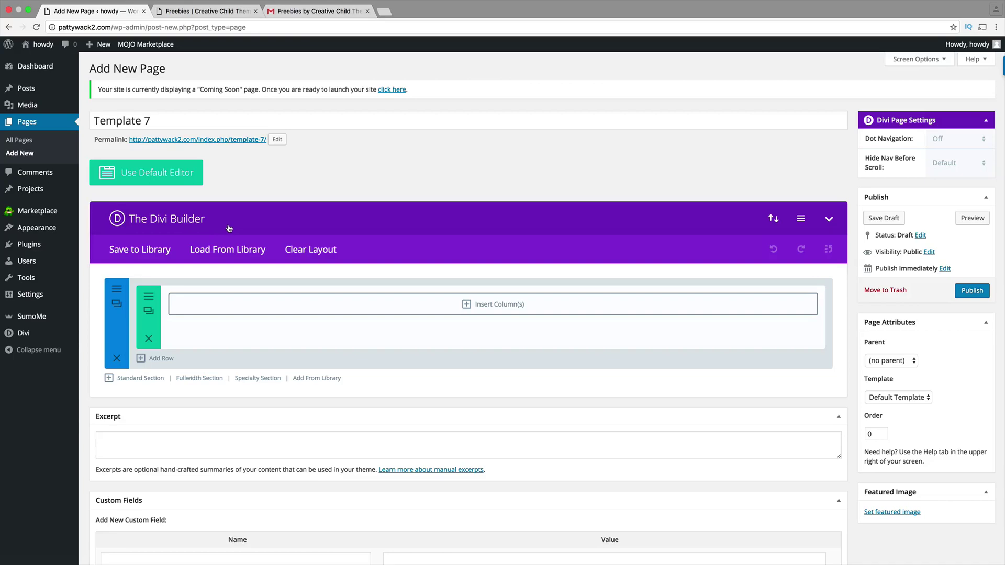
{"action": "left_click", "coordinate": [774, 220]}
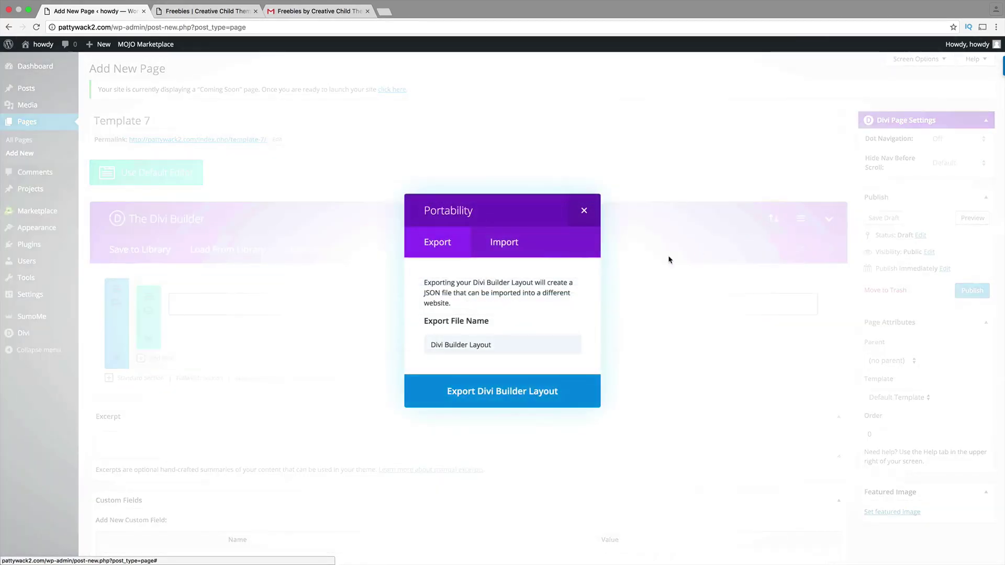
{"action": "left_click", "coordinate": [512, 252]}
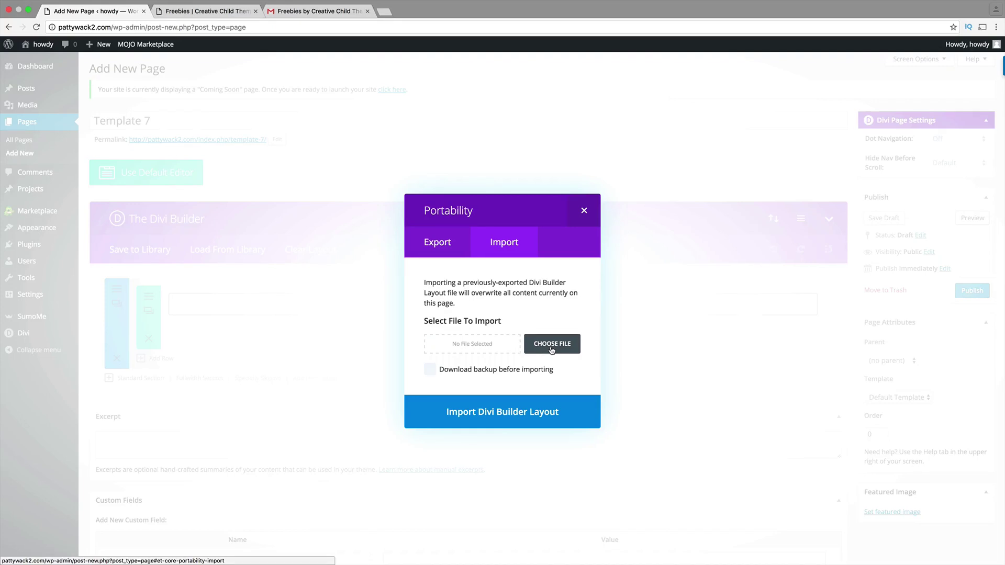
{"action": "left_click", "coordinate": [552, 350]}
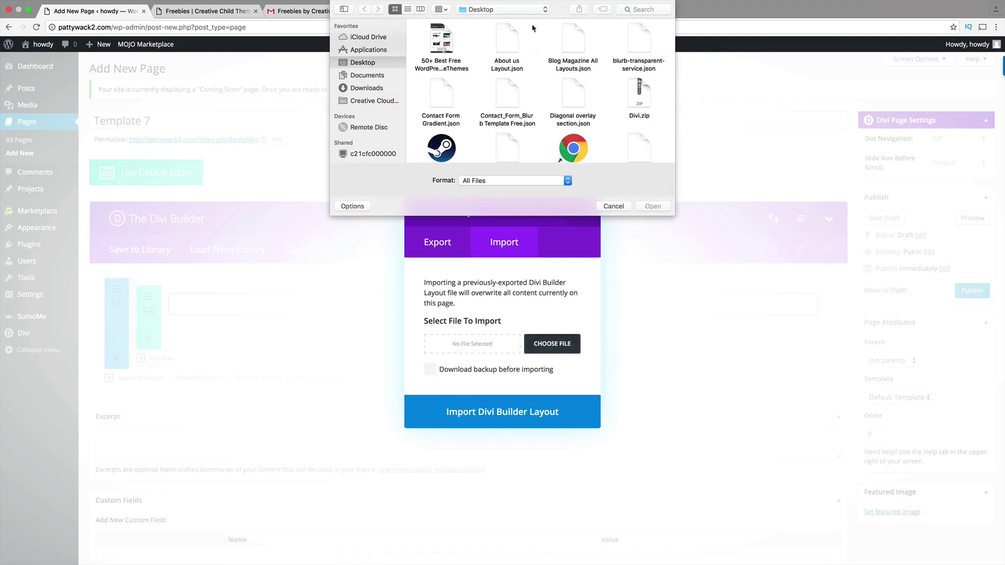
{"action": "left_click", "coordinate": [576, 97]}
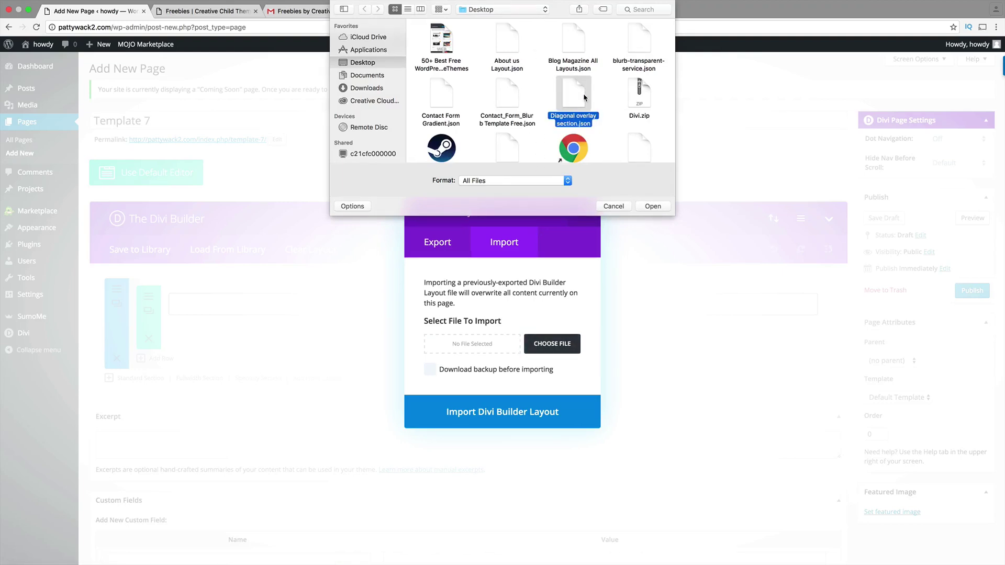
{"action": "key", "text": "Down"}
{"action": "key", "text": "Down"}
{"action": "key", "text": "Down"}
{"action": "key", "text": "Down"}
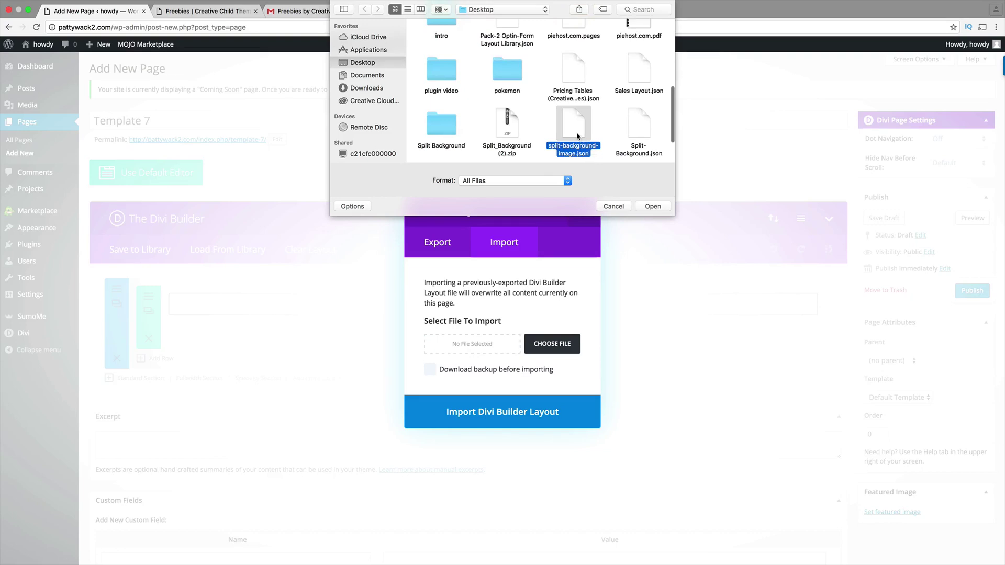
{"action": "key", "text": "Right"}
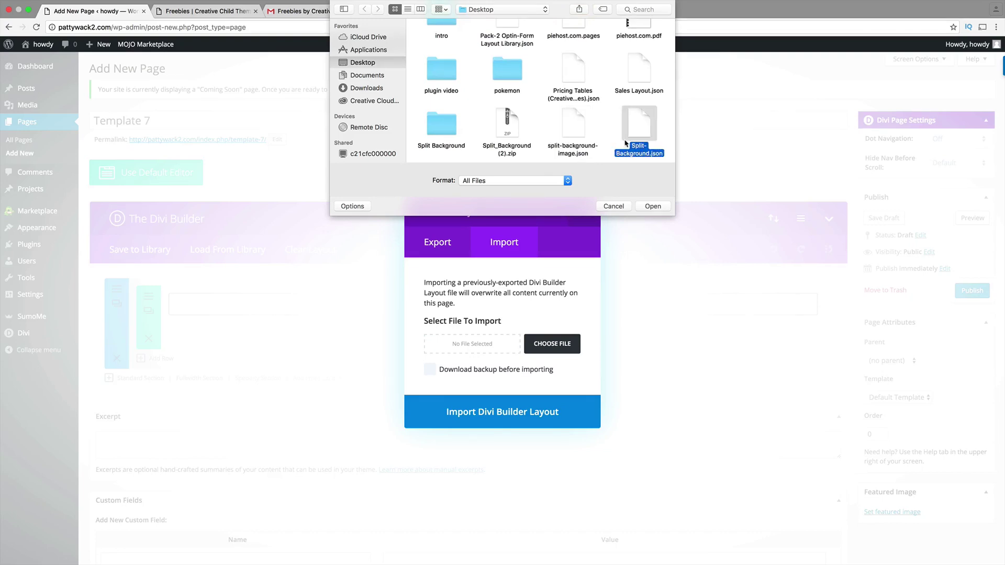
{"action": "key", "text": "Left"}
{"action": "double_click", "coordinate": [577, 130]}
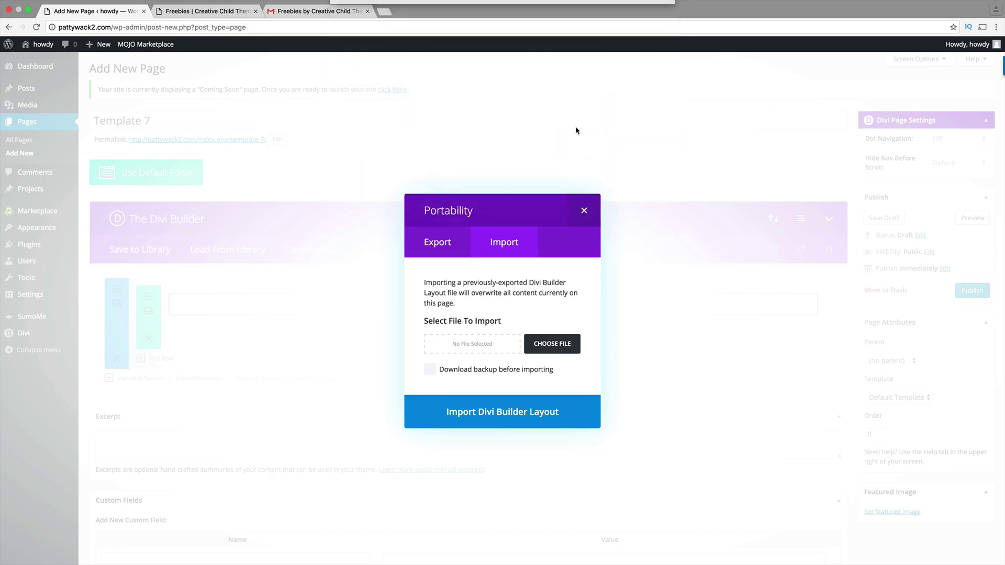
{"action": "left_click", "coordinate": [523, 413]}
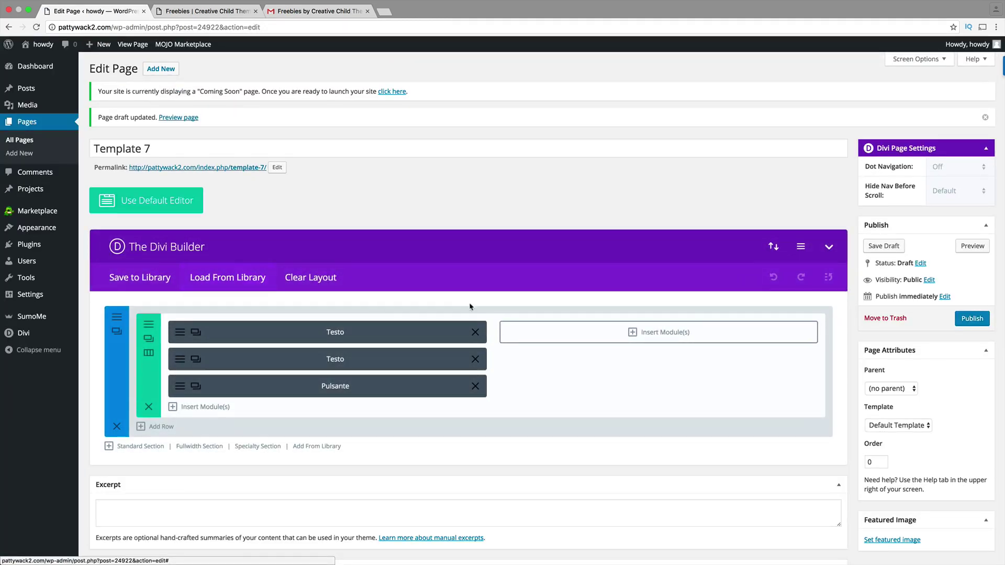
- Preview Template 7, compare it with the Split Background freebie page, then return to editing
{"action": "left_click", "coordinate": [958, 246]}
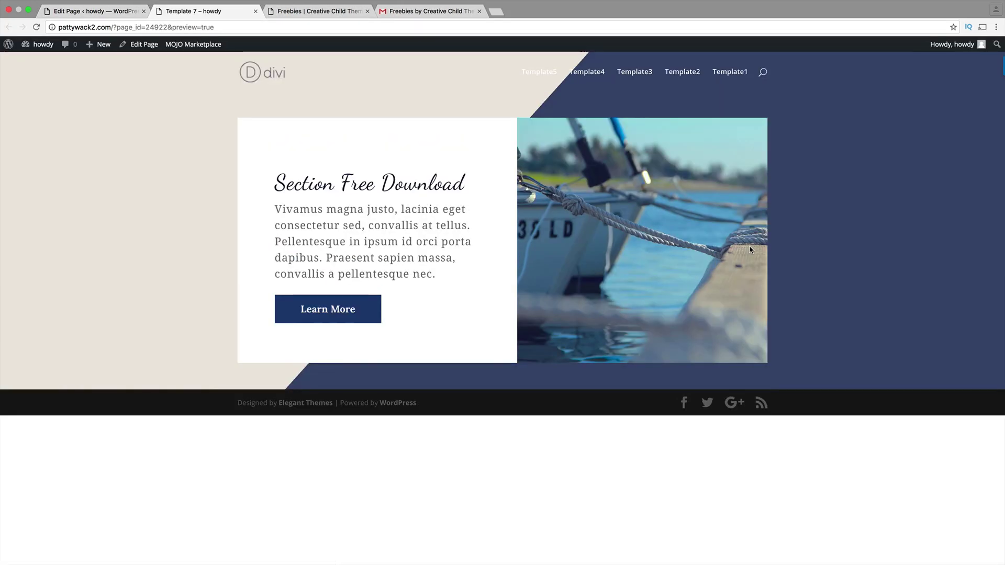
{"action": "left_click", "coordinate": [328, 12]}
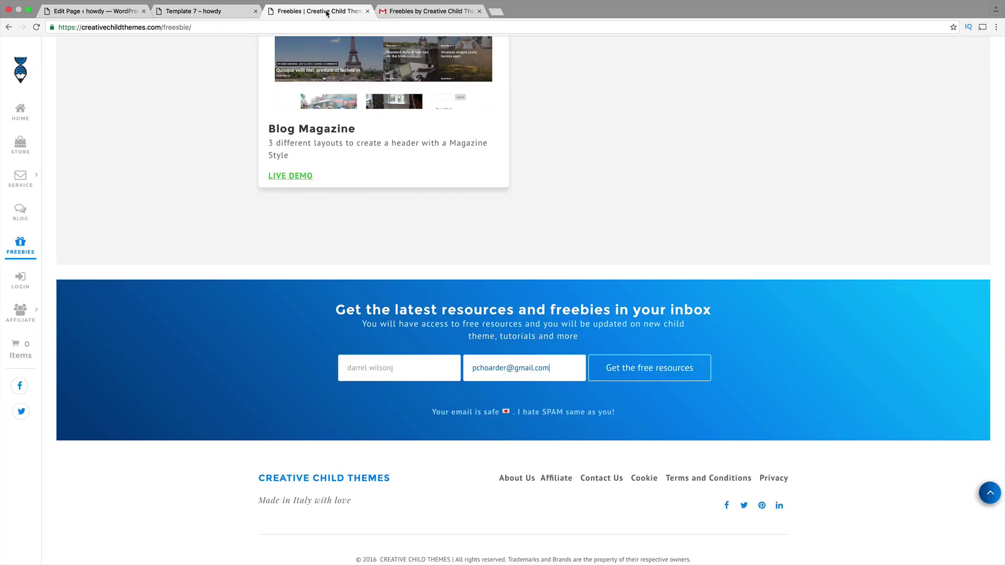
{"action": "scroll", "coordinate": [433, 233], "scroll_direction": "up", "scroll_amount": 15}
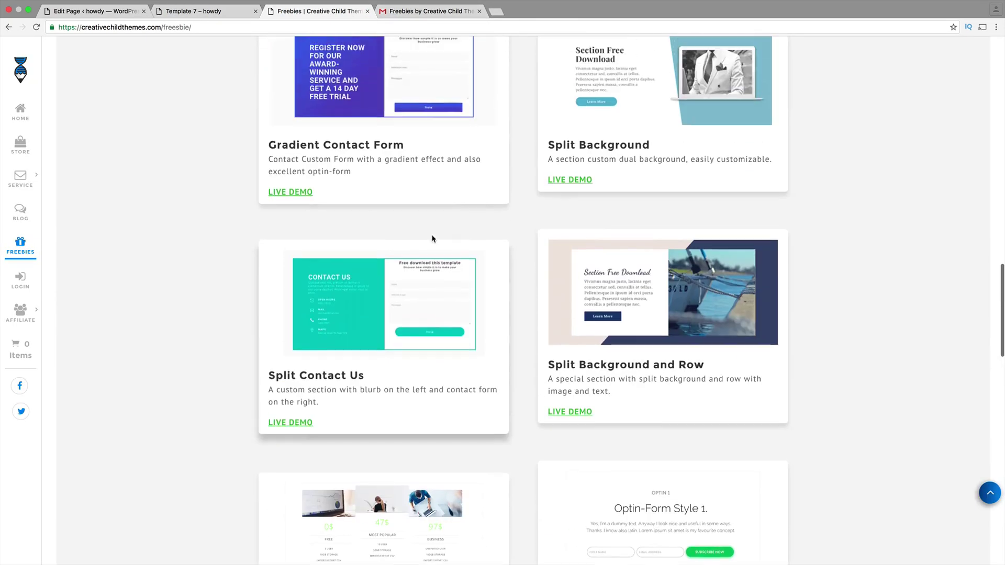
{"action": "left_click", "coordinate": [201, 11]}
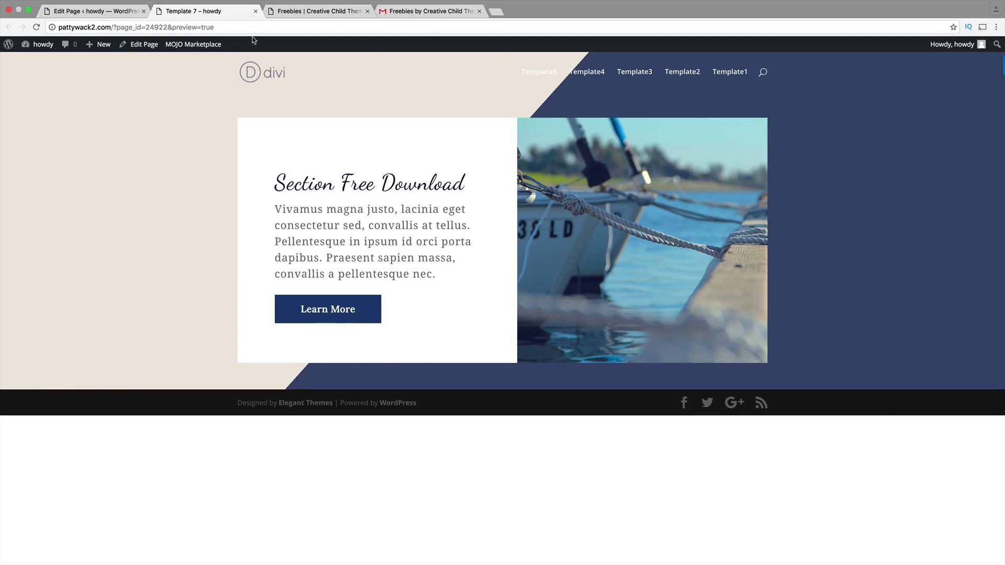
{"action": "left_click", "coordinate": [111, 13]}
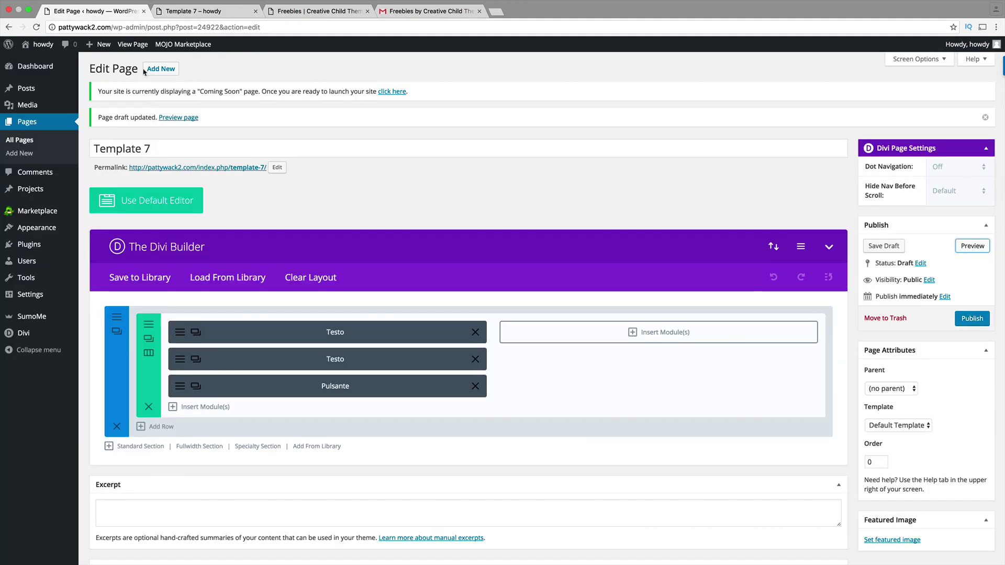
- Clear the imported section and try importing Diagonal overlay section.json, which gets rejected
{"action": "left_click", "coordinate": [117, 427]}
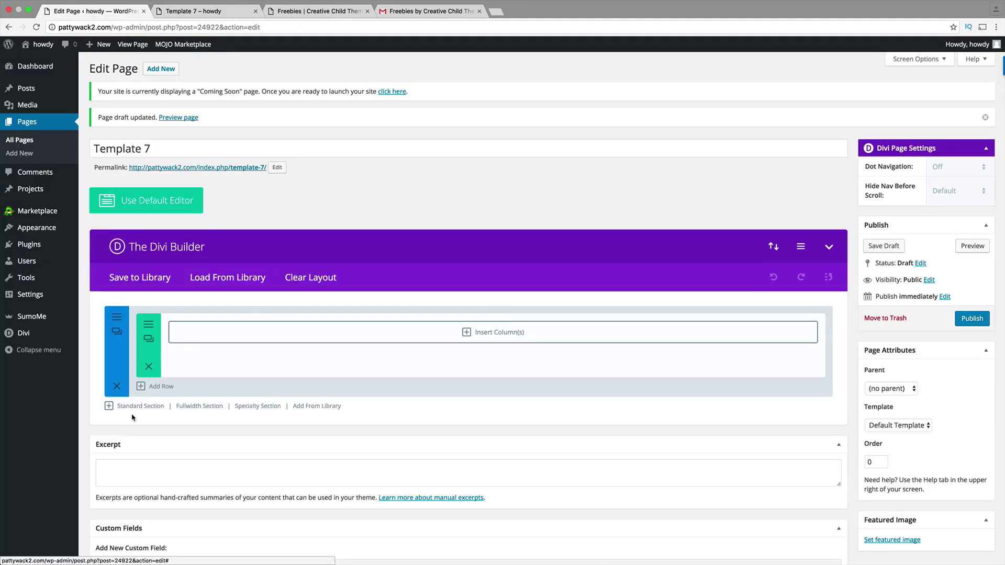
{"action": "left_click", "coordinate": [776, 249]}
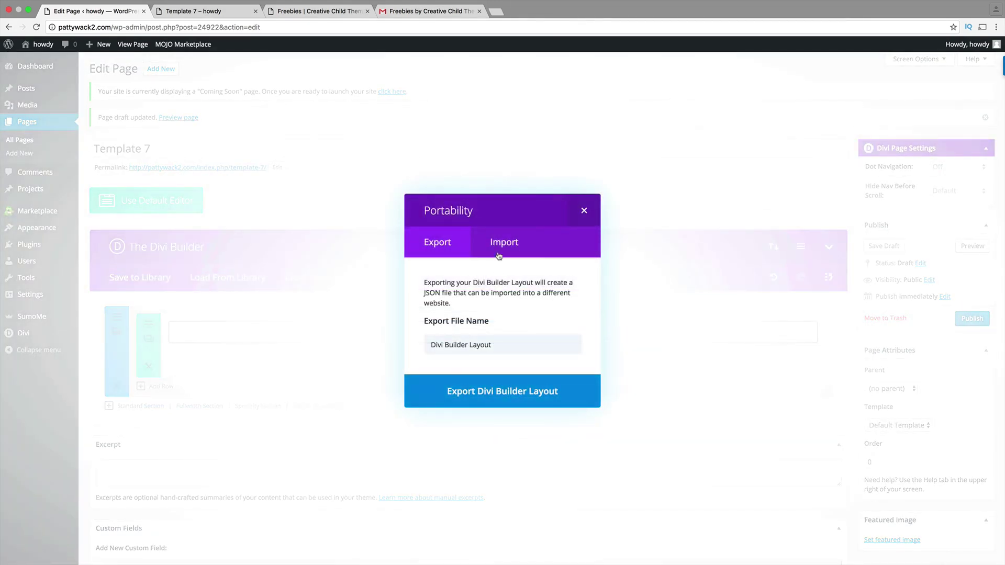
{"action": "left_click", "coordinate": [499, 256]}
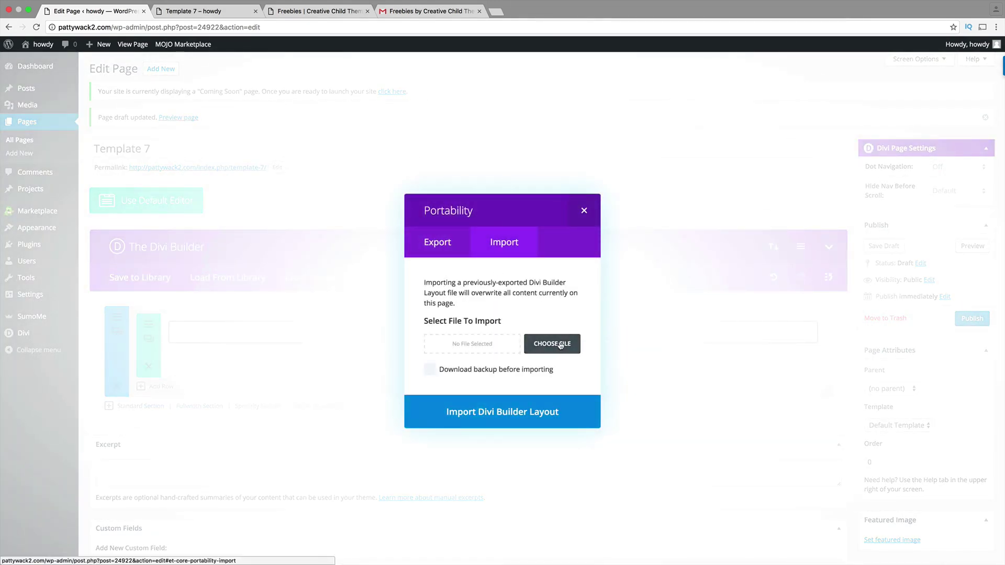
{"action": "left_click", "coordinate": [560, 345]}
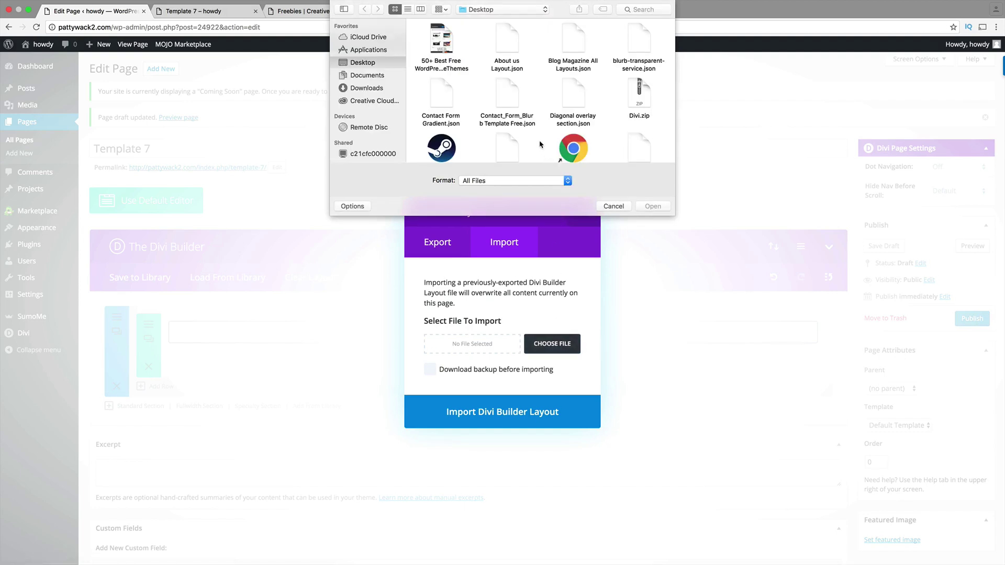
{"action": "left_click", "coordinate": [520, 46]}
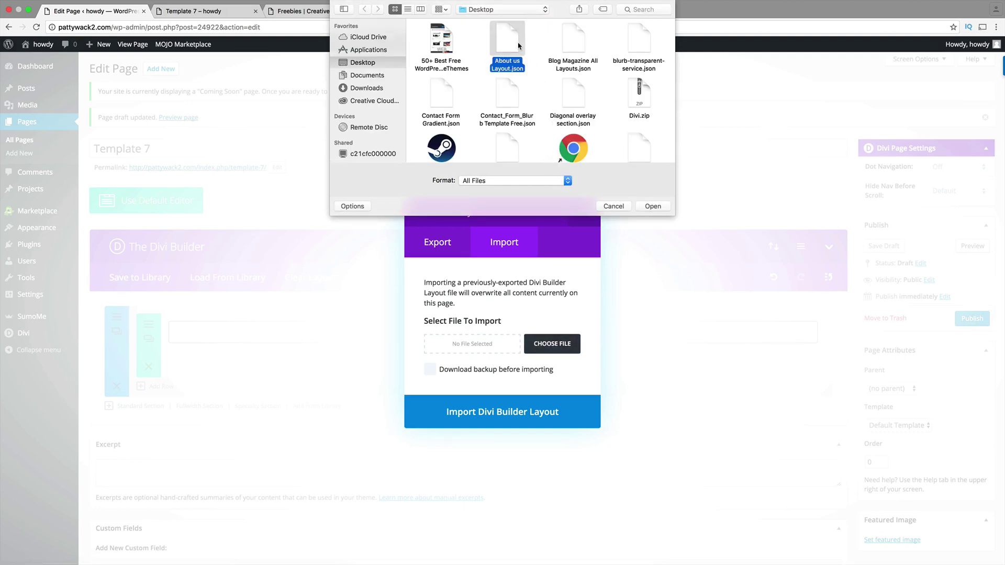
{"action": "left_click", "coordinate": [552, 92]}
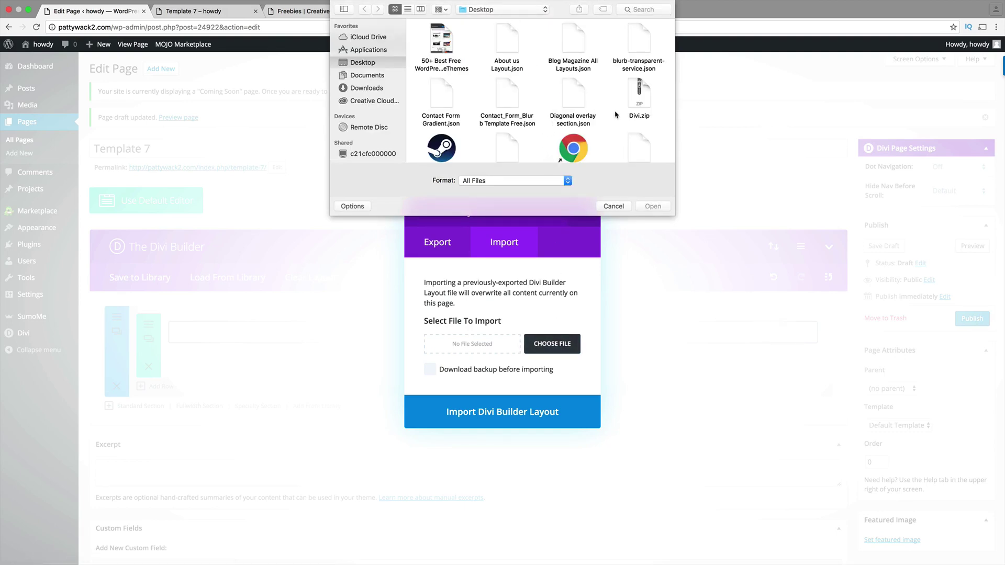
{"action": "left_click", "coordinate": [579, 106]}
{"action": "left_click", "coordinate": [652, 205]}
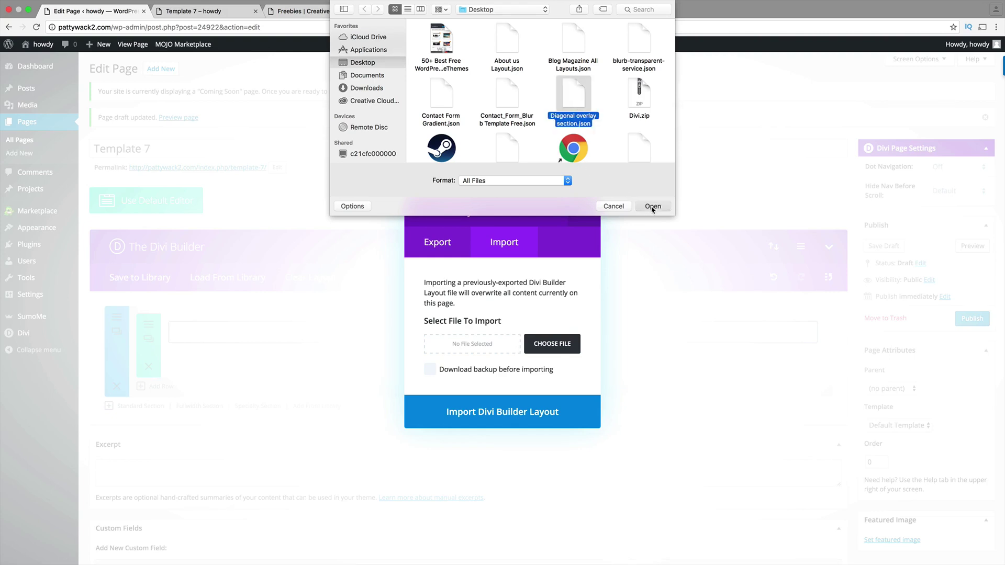
{"action": "left_click", "coordinate": [526, 413]}
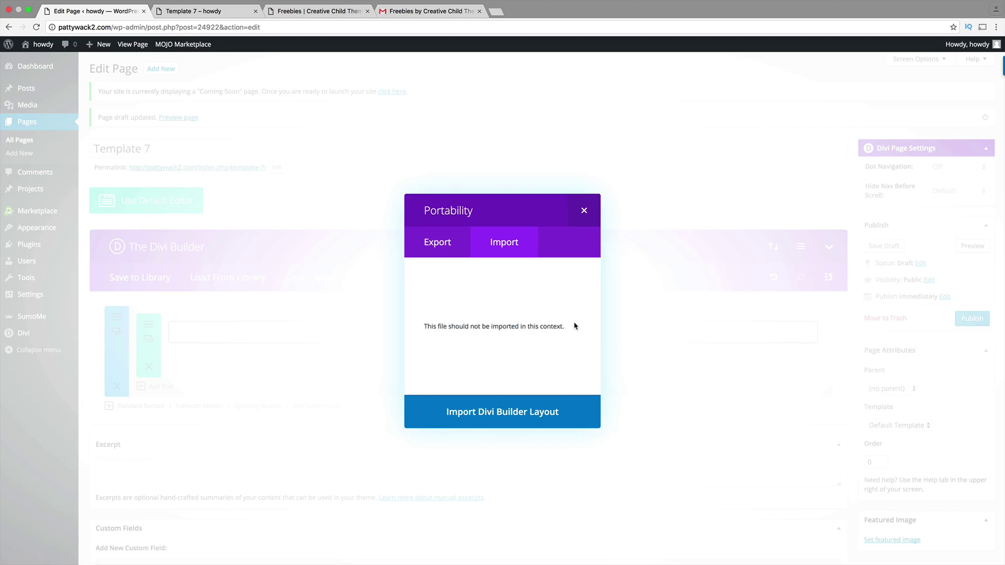
{"action": "left_click_drag", "start_coordinate": [574, 326], "coordinate": [479, 324]}
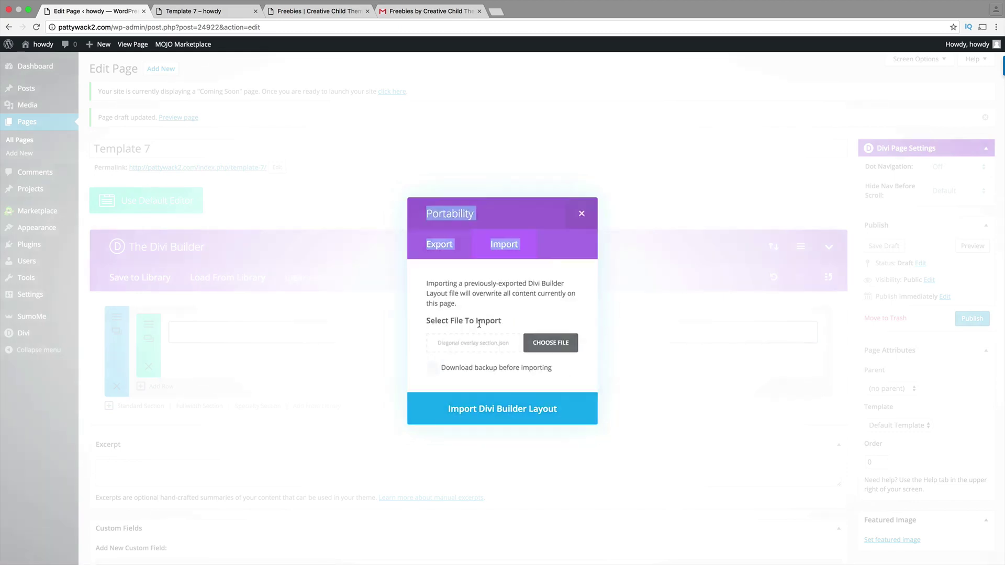
{"action": "key", "text": "Escape"}
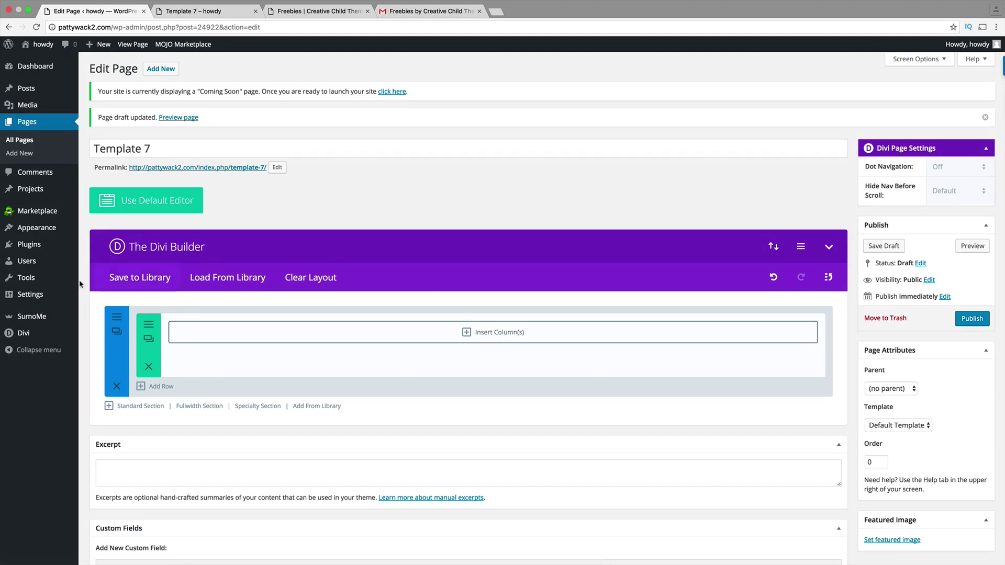
{"action": "mouse_move", "coordinate": [23, 339]}
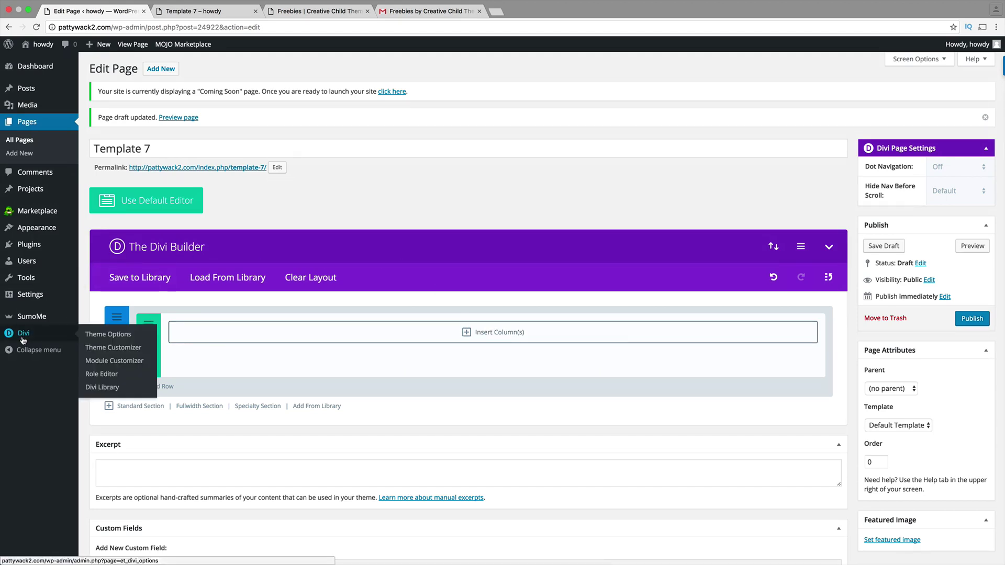
- In Divi Library, try importing diagonal_overlay.zip, which is rejected as not a JSON file
{"action": "left_click", "coordinate": [112, 390]}
{"action": "left_click", "coordinate": [571, 175]}
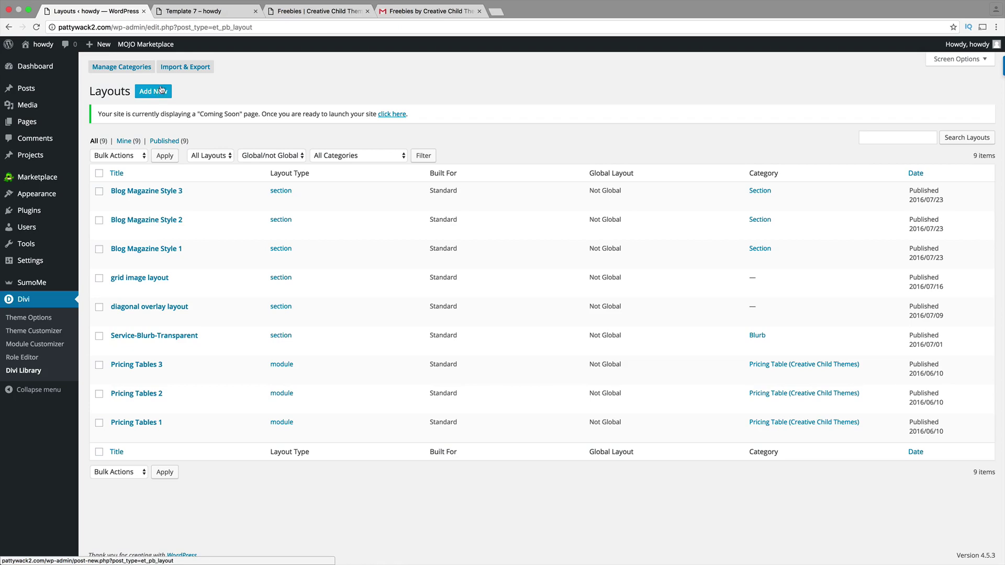
{"action": "left_click", "coordinate": [178, 70]}
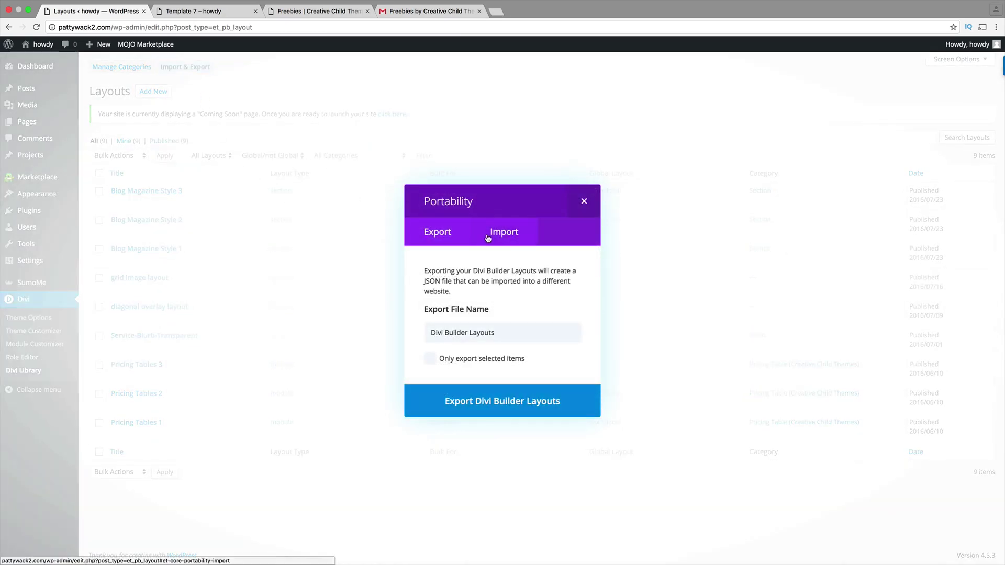
{"action": "left_click", "coordinate": [489, 239]}
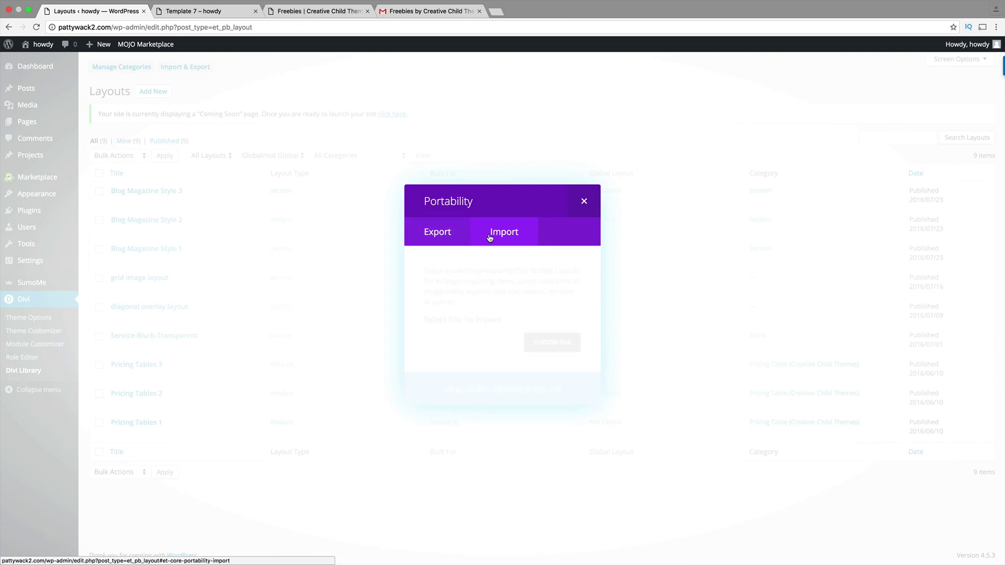
{"action": "left_click", "coordinate": [564, 342]}
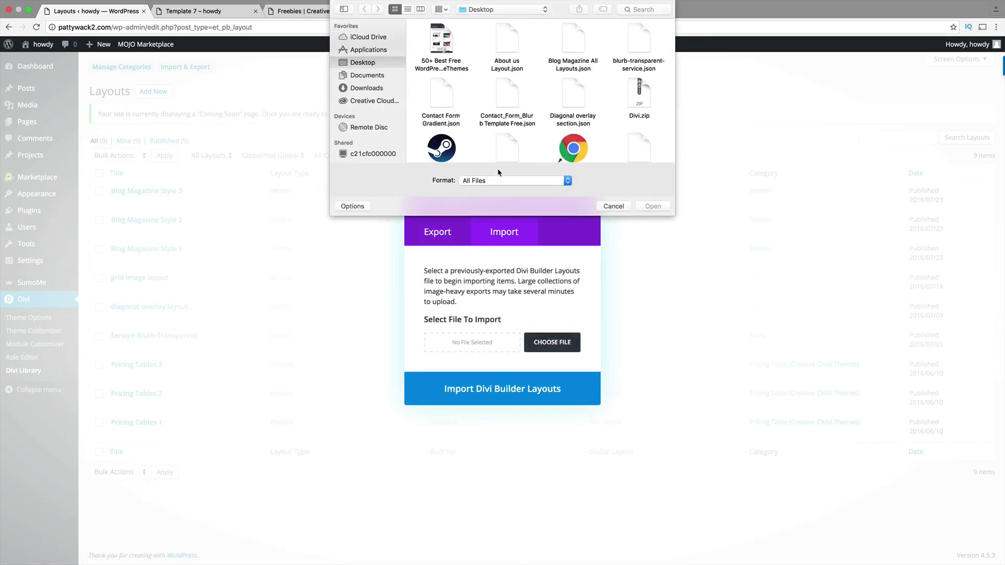
{"action": "left_click", "coordinate": [634, 10]}
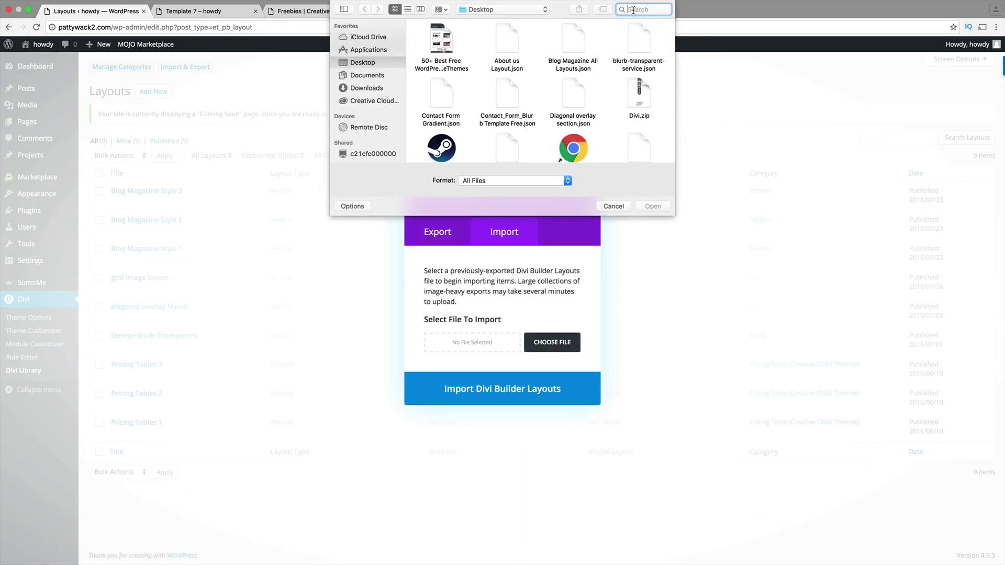
{"action": "type", "text": "diagn"}
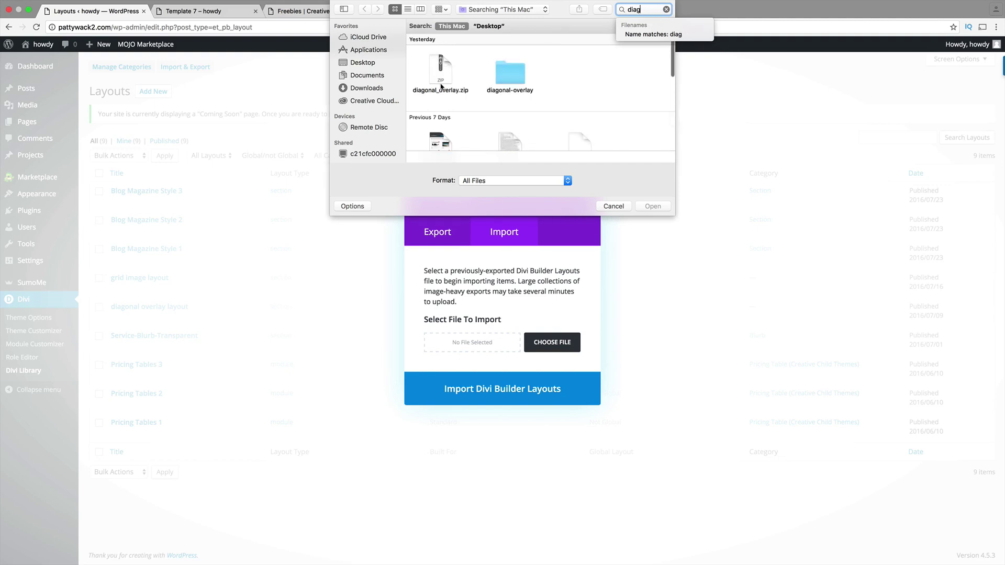
{"action": "double_click", "coordinate": [442, 86]}
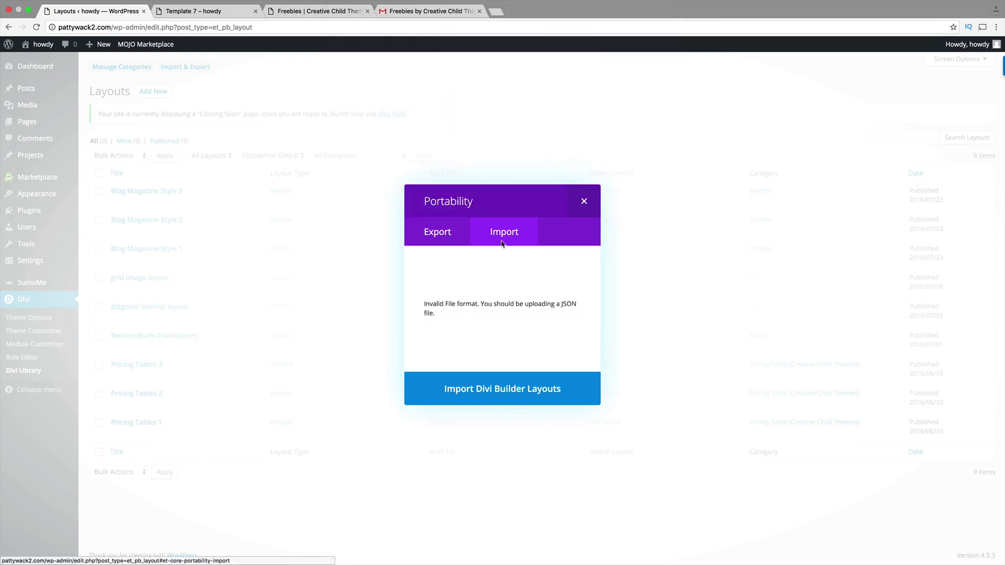
{"action": "left_click", "coordinate": [584, 202]}
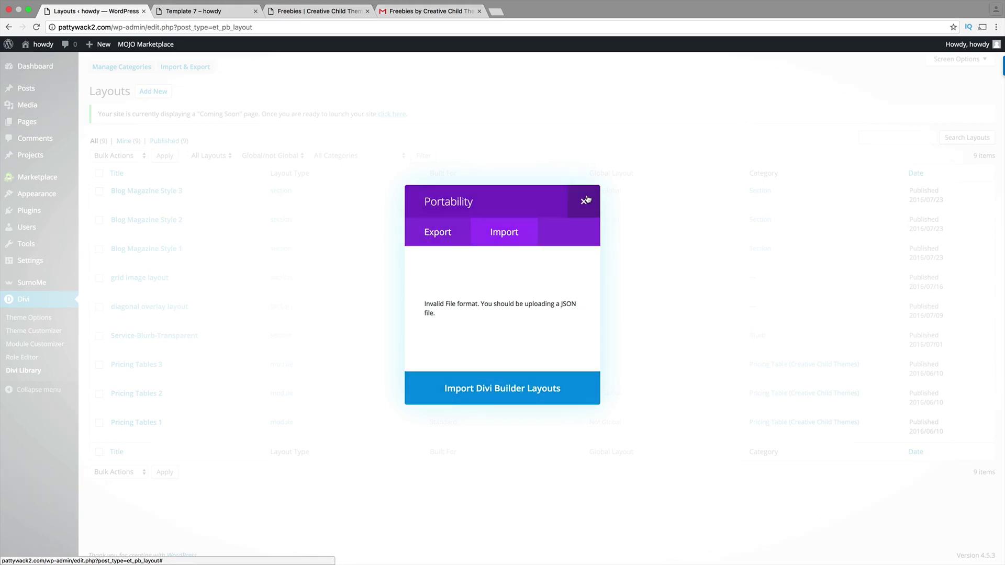
- Import Diagonal overlay section.json from the Desktop into the Divi Library layouts
{"action": "left_click", "coordinate": [184, 67]}
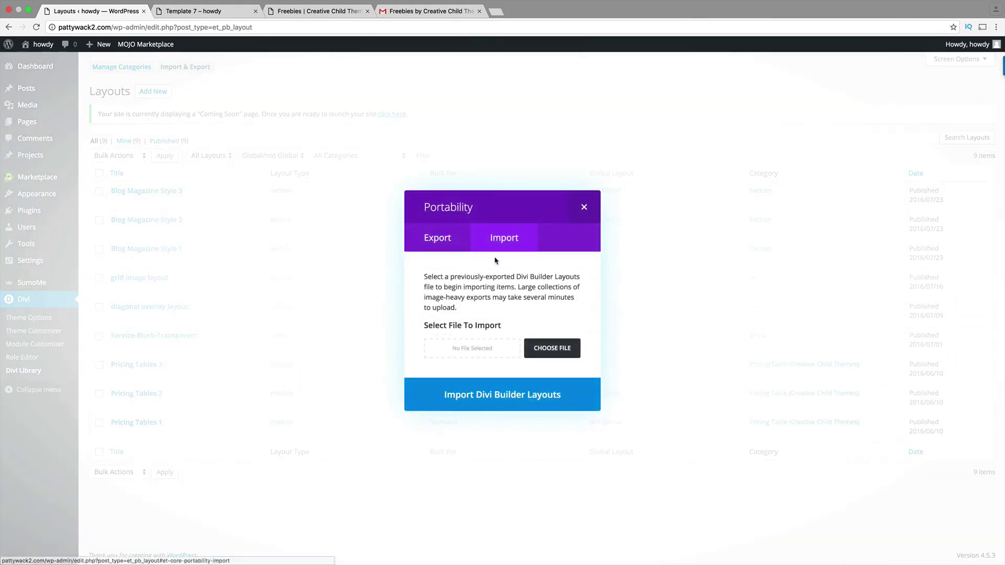
{"action": "left_click", "coordinate": [553, 346]}
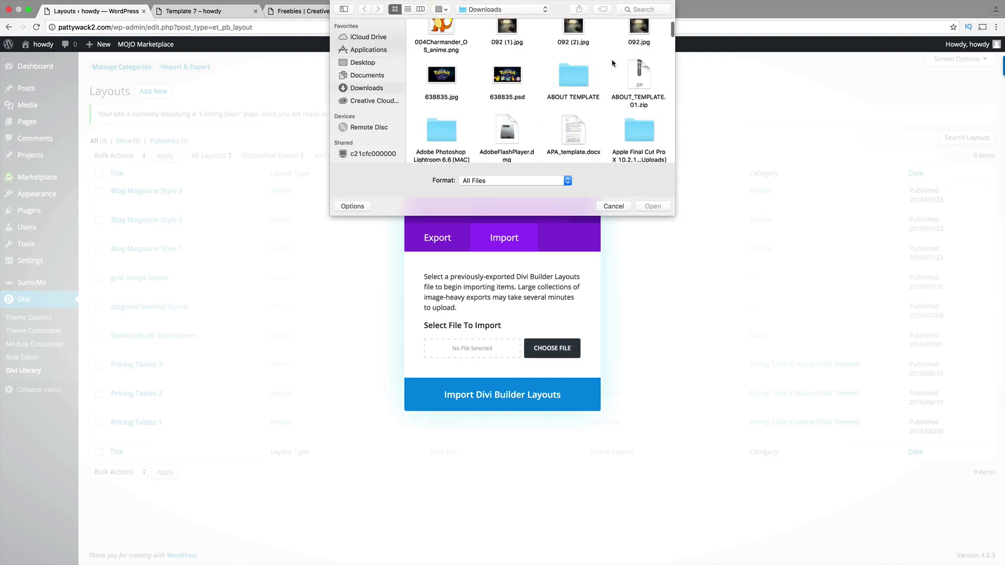
{"action": "scroll", "coordinate": [613, 63], "scroll_direction": "up", "scroll_amount": 2}
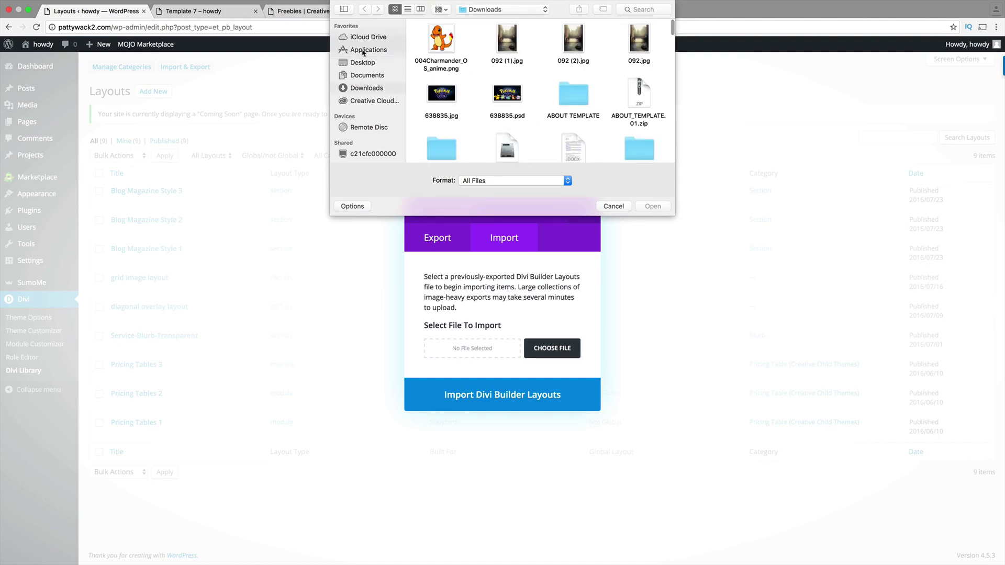
{"action": "left_click", "coordinate": [369, 63]}
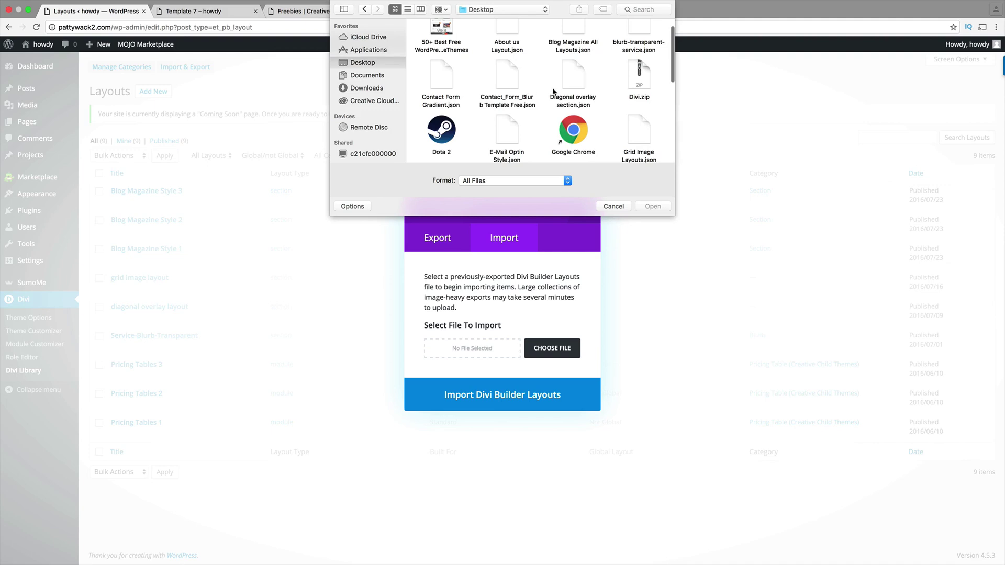
{"action": "left_click", "coordinate": [579, 89]}
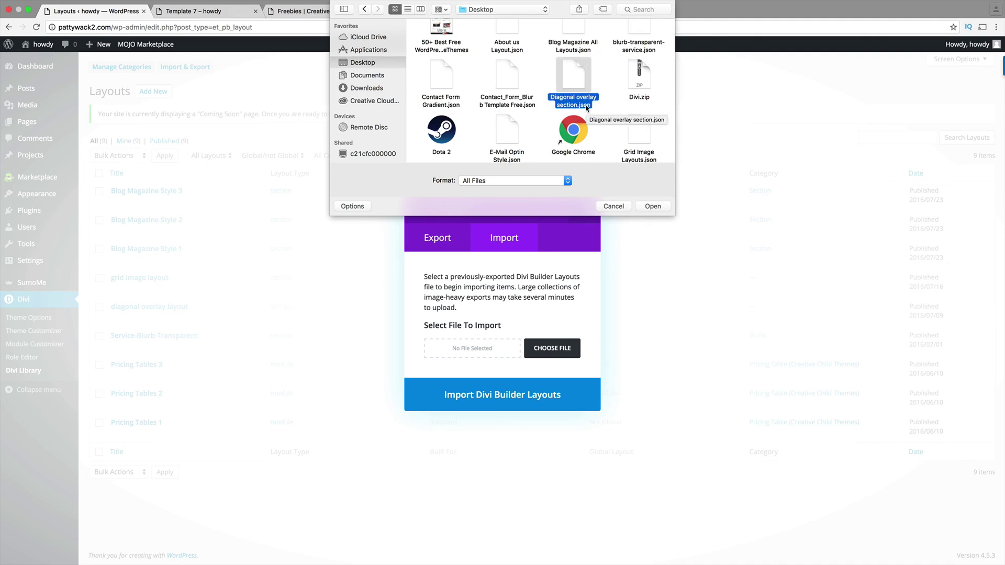
{"action": "double_click", "coordinate": [587, 108]}
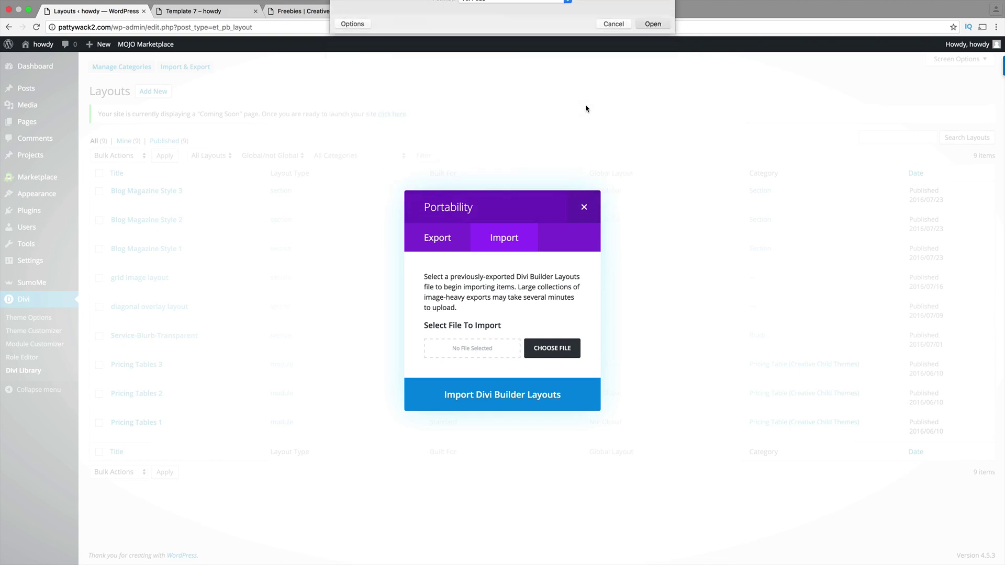
{"action": "left_click", "coordinate": [521, 408]}
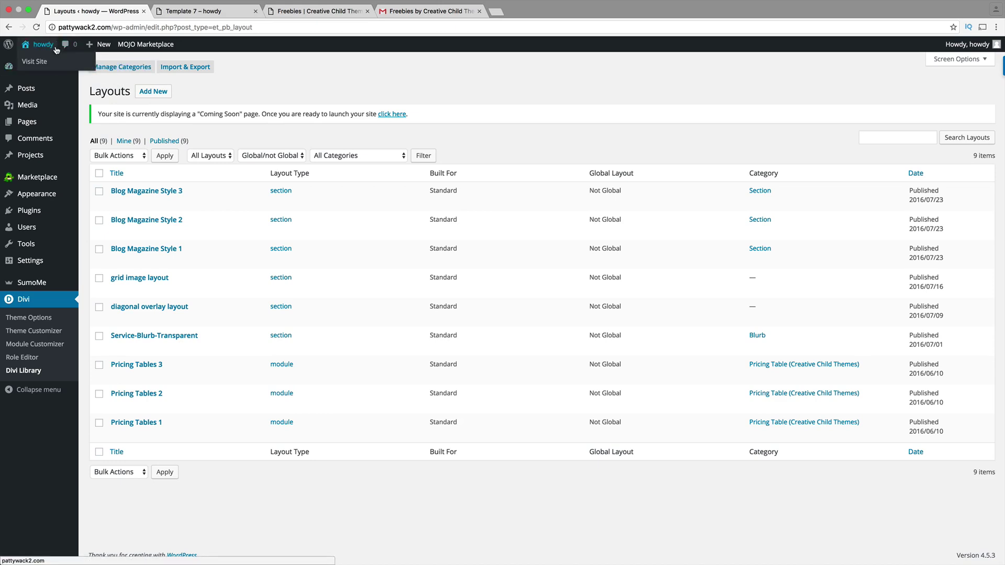
- Create a new page titled 'template' and switch it to the Divi Builder
{"action": "mouse_move", "coordinate": [96, 50]}
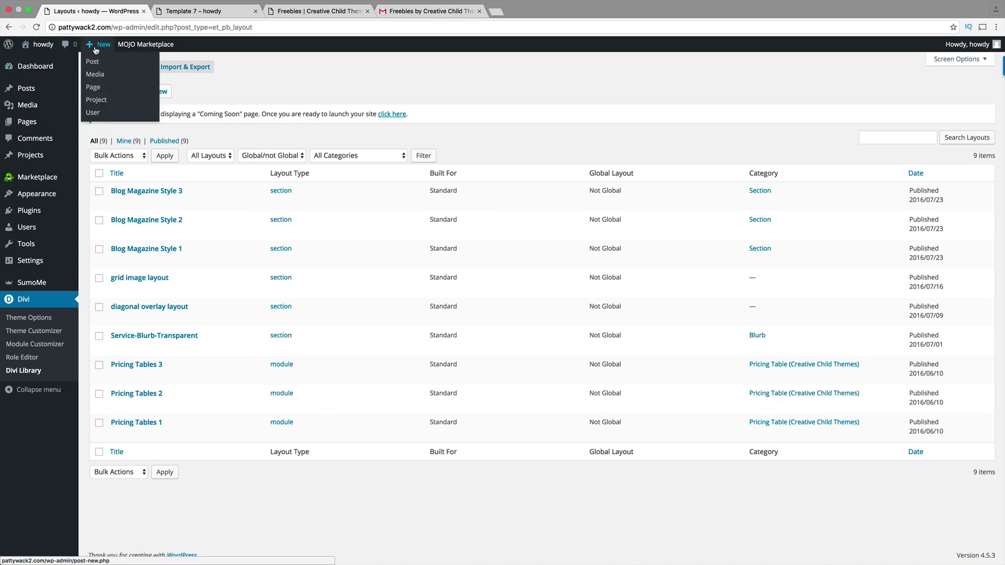
{"action": "left_click", "coordinate": [96, 88]}
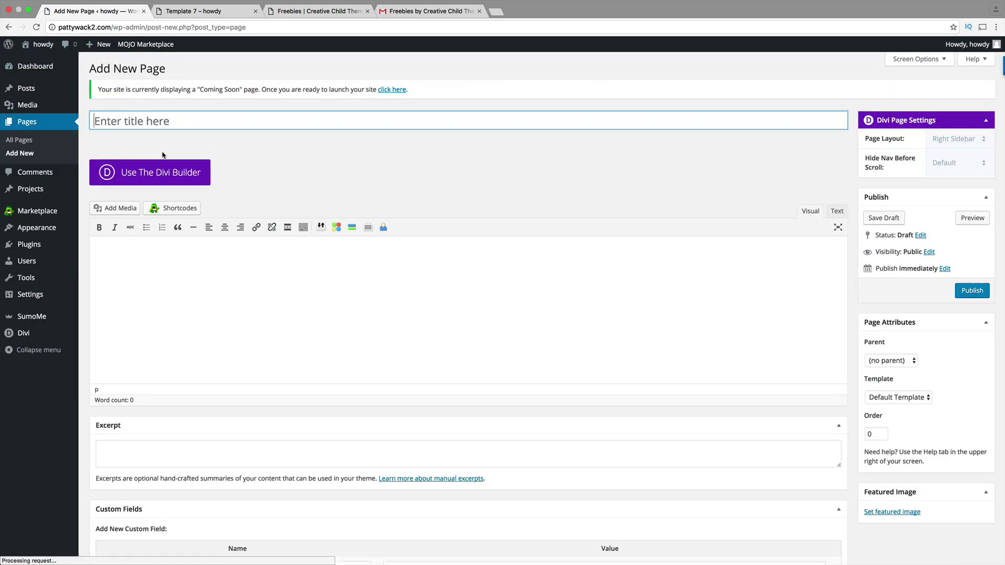
{"action": "type", "text": "template"}
{"action": "key", "text": "Tab"}
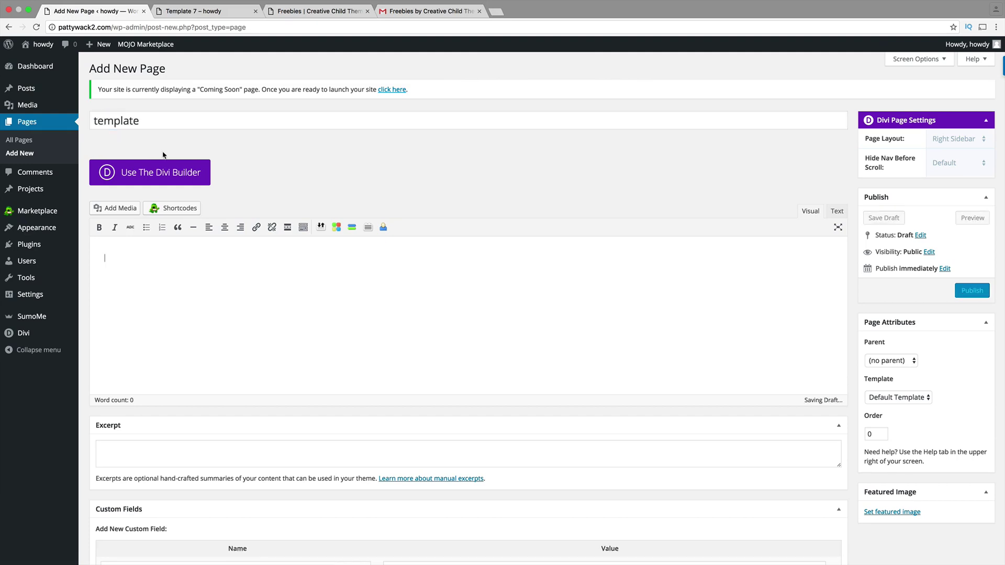
{"action": "left_click", "coordinate": [164, 168]}
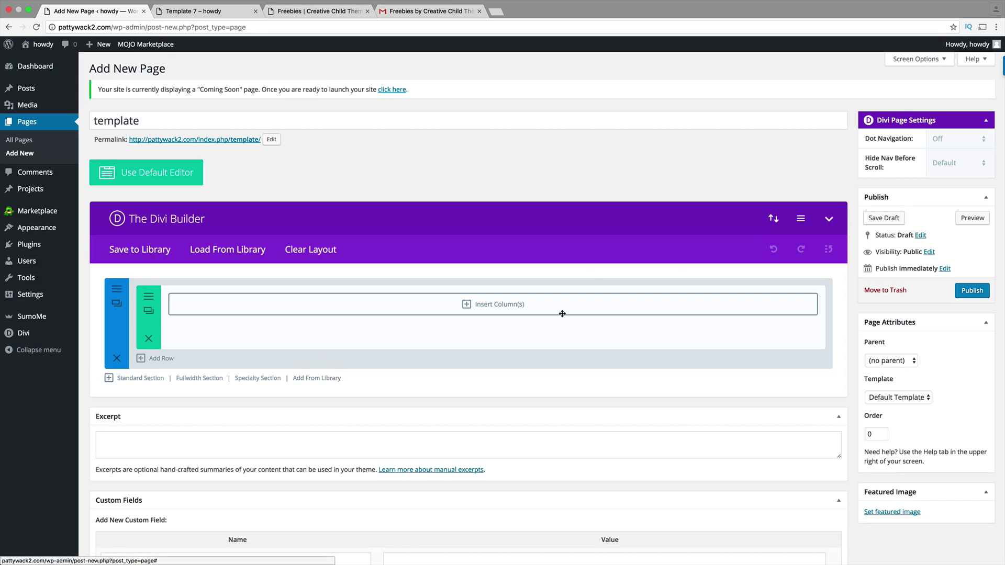
- Add the diagonal overlay layout from the library, delete the empty default section, and preview
{"action": "left_click", "coordinate": [333, 379]}
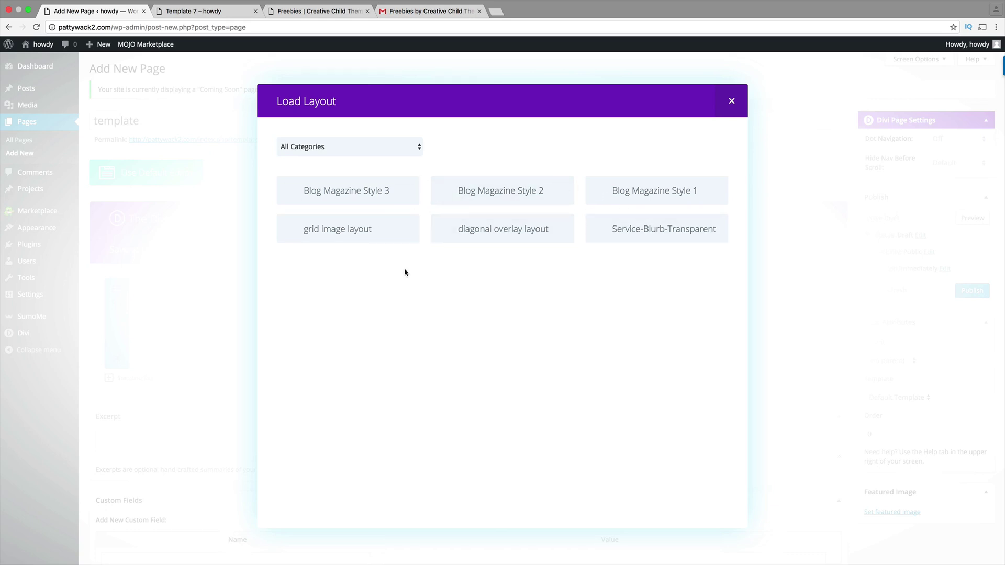
{"action": "left_click", "coordinate": [512, 231]}
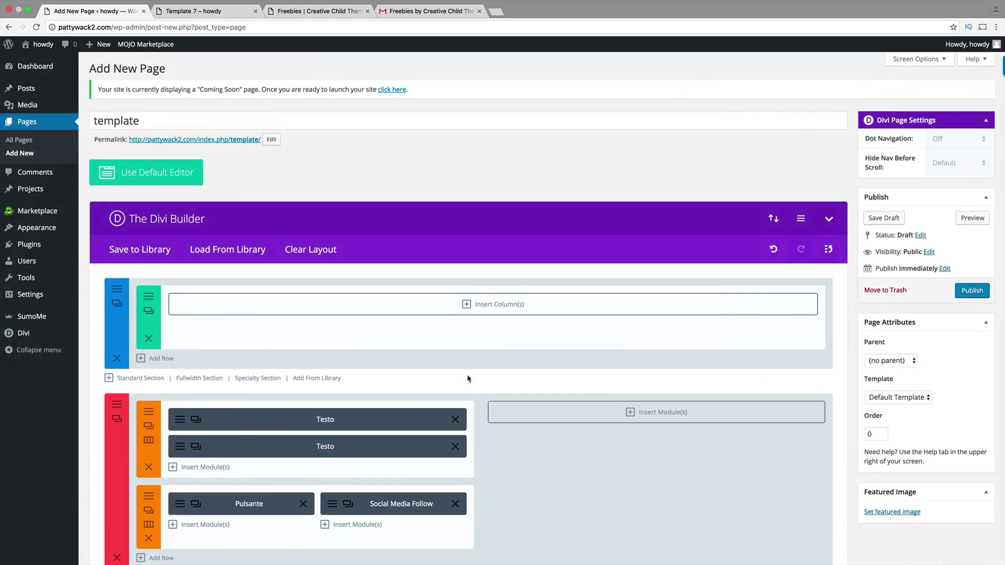
{"action": "left_click", "coordinate": [116, 358]}
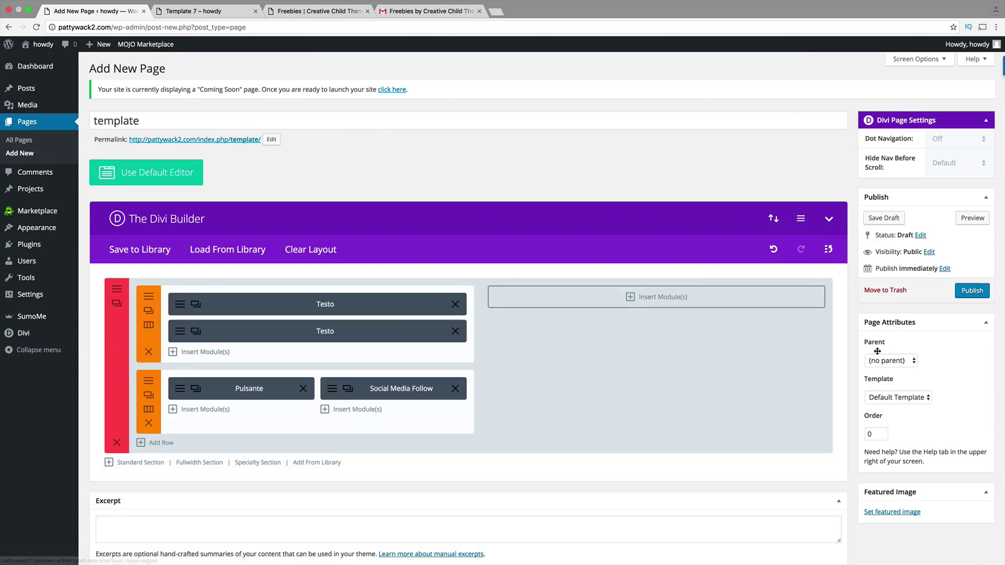
{"action": "left_click", "coordinate": [966, 222]}
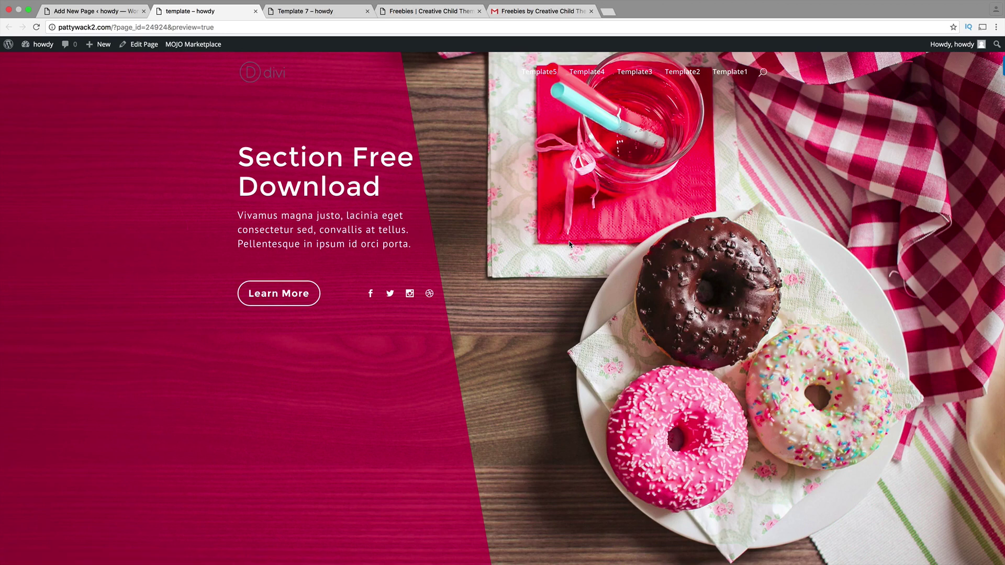
- Compare the template preview against the Template 7 preview, then go back to the template editor
{"action": "left_click", "coordinate": [313, 12]}
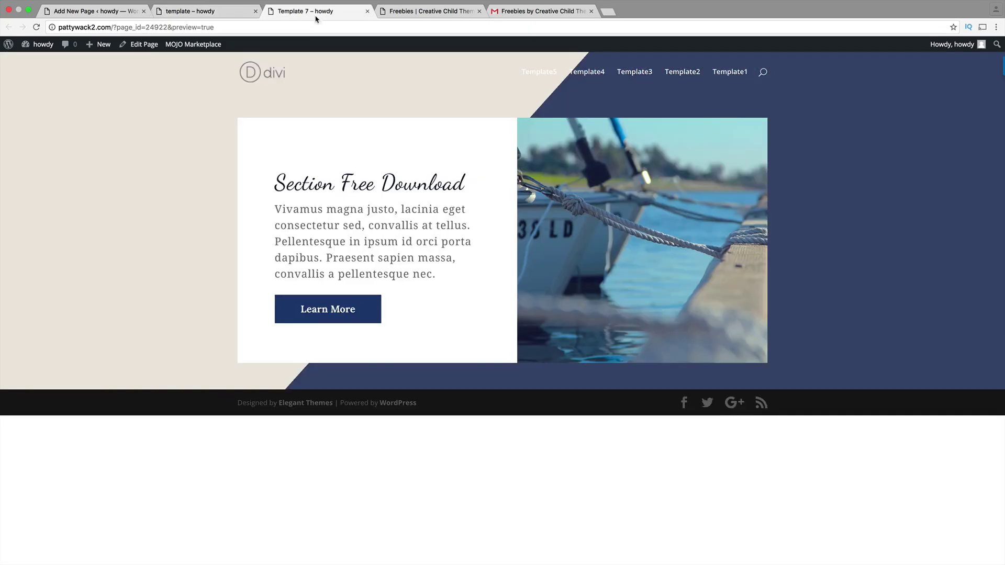
{"action": "left_click", "coordinate": [224, 14]}
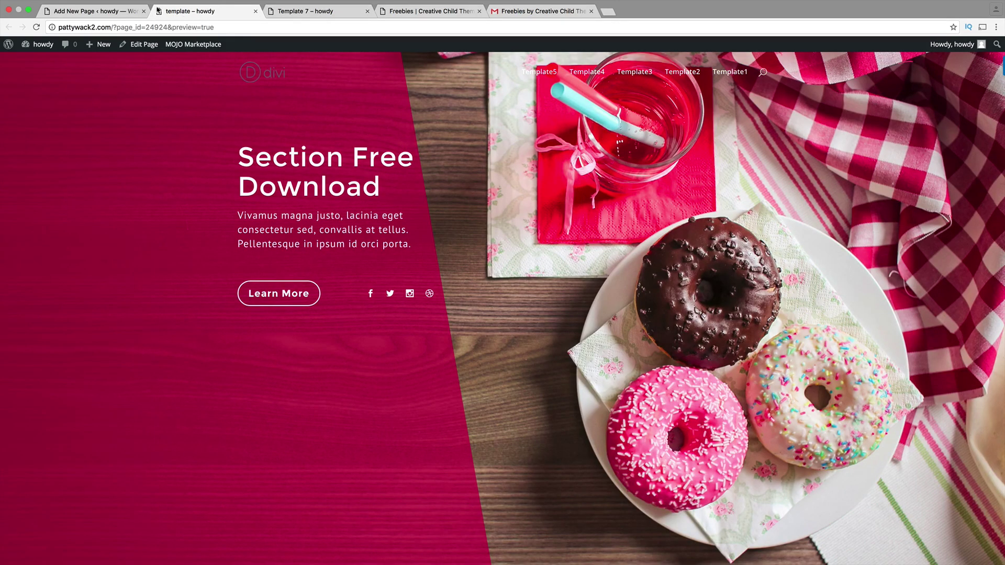
{"action": "left_click", "coordinate": [121, 11]}
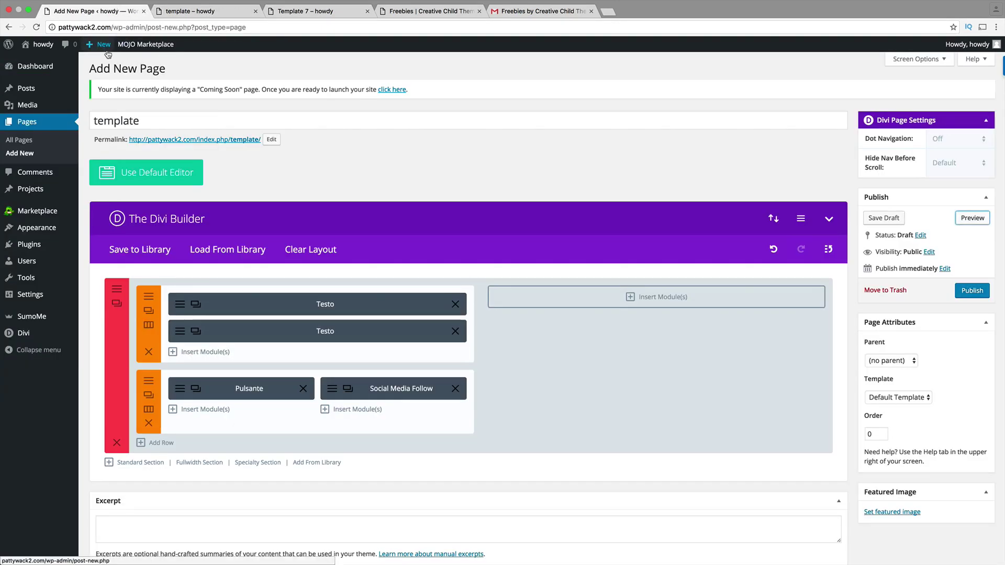
- Start another new page from New > Page, confirming Leave on the unsaved-changes prompt
{"action": "mouse_move", "coordinate": [108, 53]}
{"action": "left_click", "coordinate": [97, 89]}
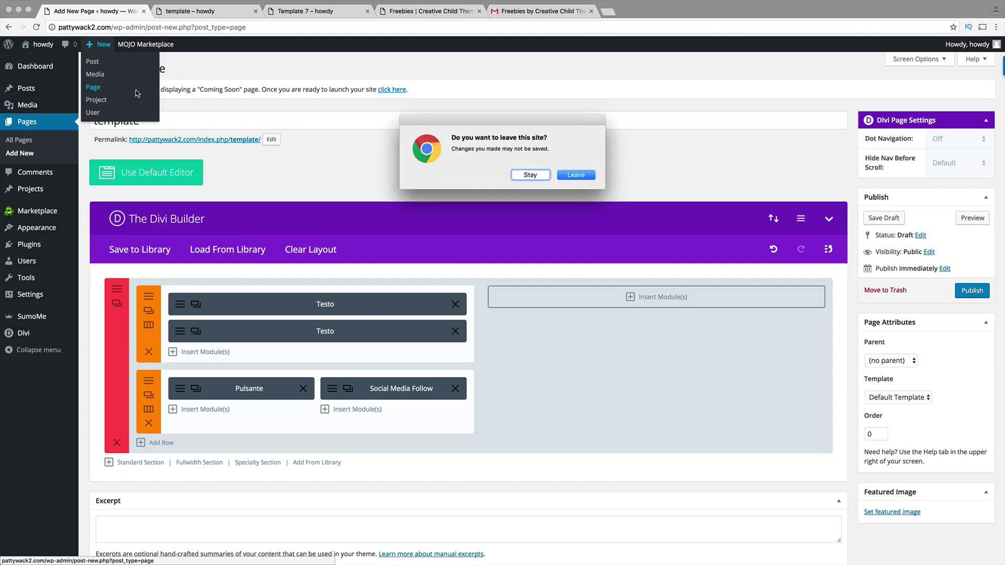
{"action": "left_click", "coordinate": [571, 178]}
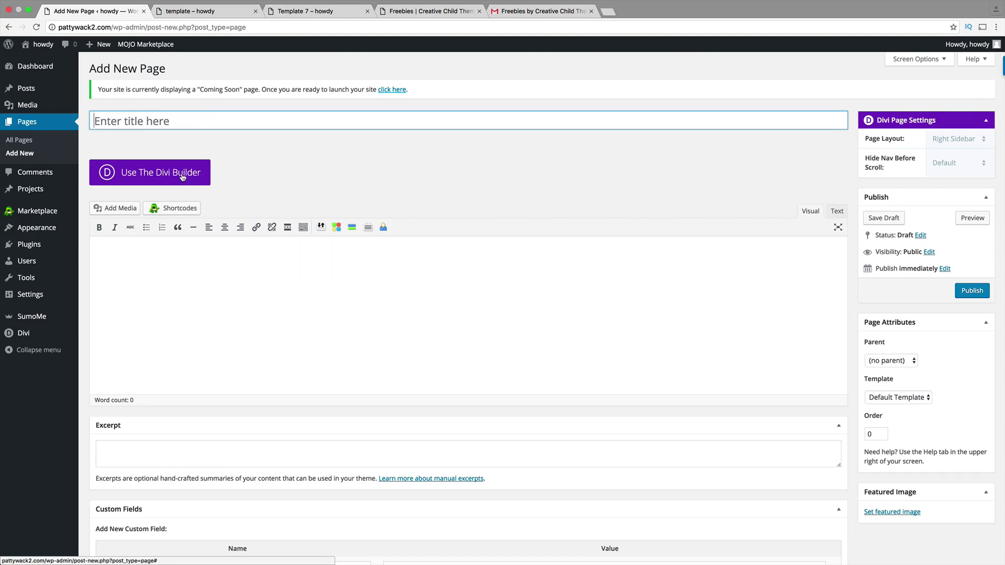
- Look over the Creative Child Themes freebies page
{"action": "left_click", "coordinate": [401, 12]}
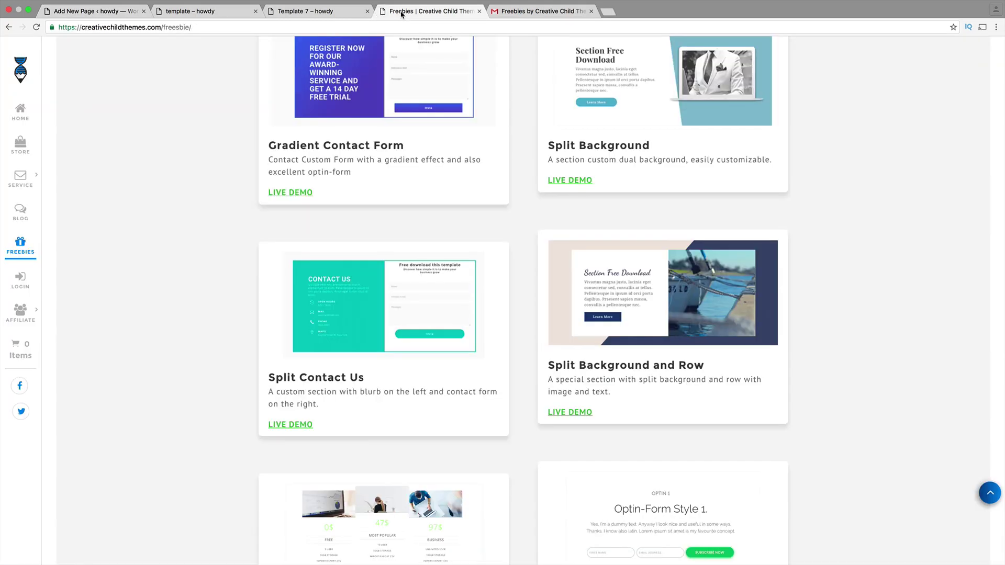
{"action": "scroll", "coordinate": [474, 239], "scroll_direction": "up", "scroll_amount": 4}
{"action": "scroll", "coordinate": [482, 254], "scroll_direction": "down", "scroll_amount": 7}
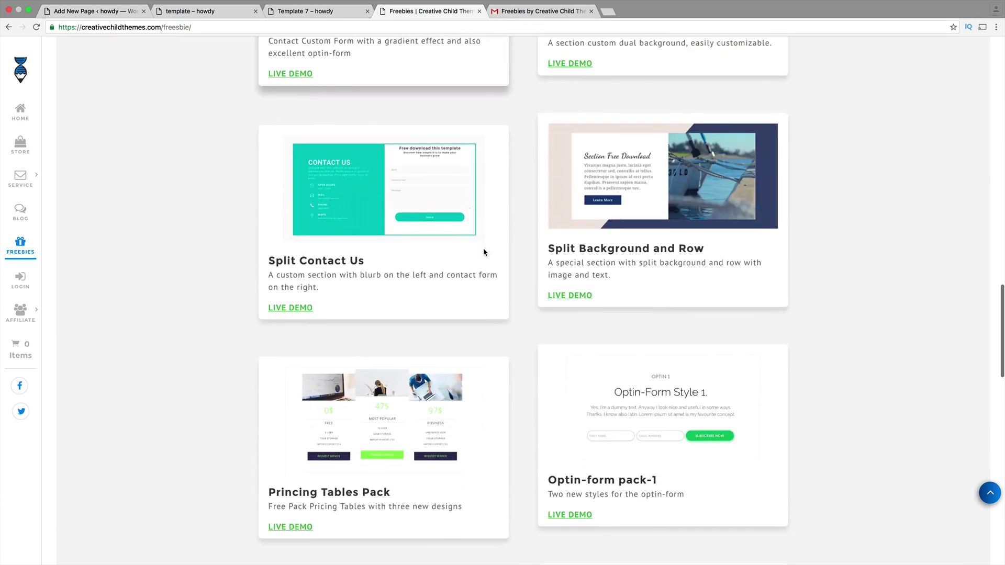
{"action": "scroll", "coordinate": [483, 252], "scroll_direction": "up", "scroll_amount": 15}
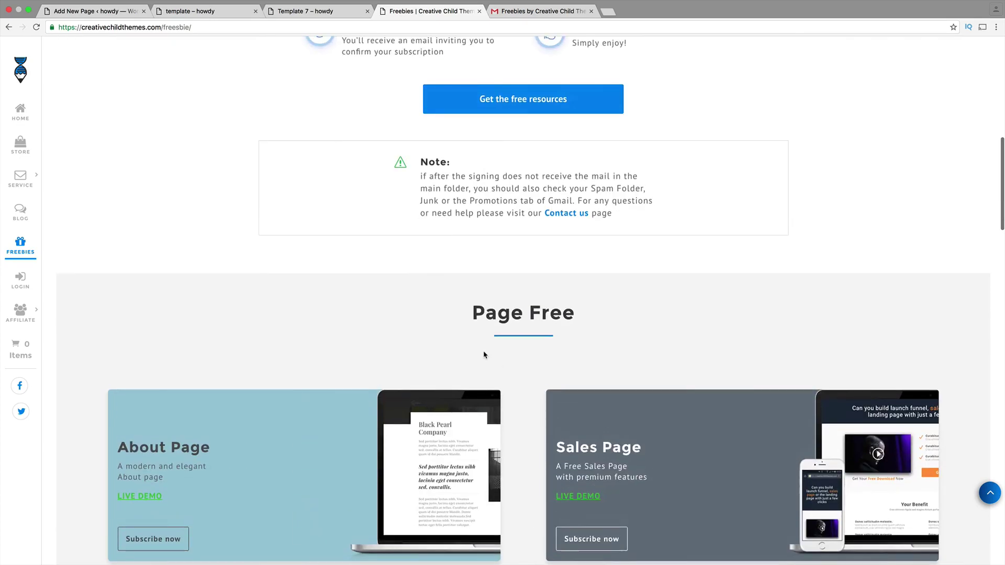
{"action": "scroll", "coordinate": [482, 353], "scroll_direction": "down", "scroll_amount": 2}
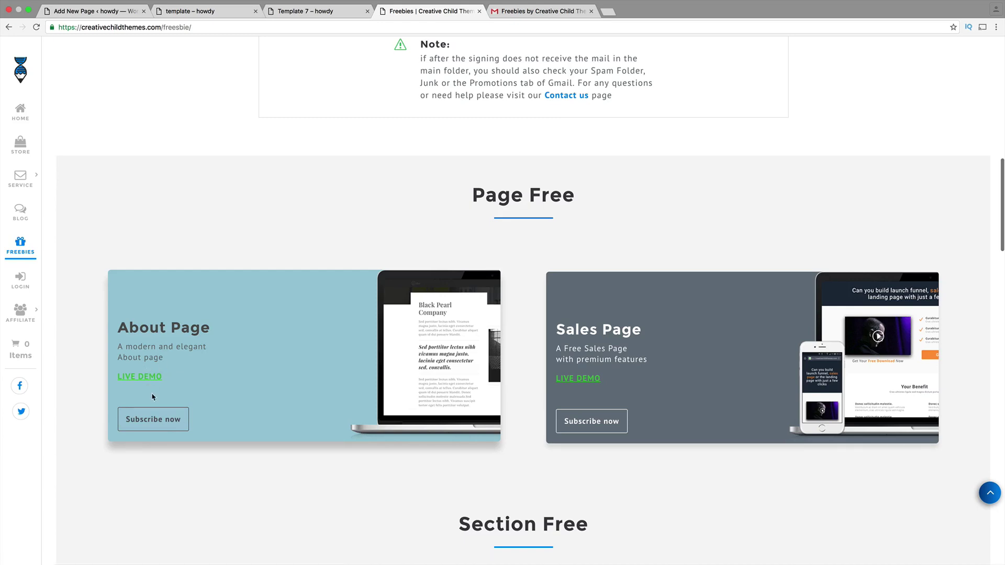
- Download the About Page Template zip from the freebies email and exit Chrome full screen
{"action": "key", "text": "ctrl+Tab"}
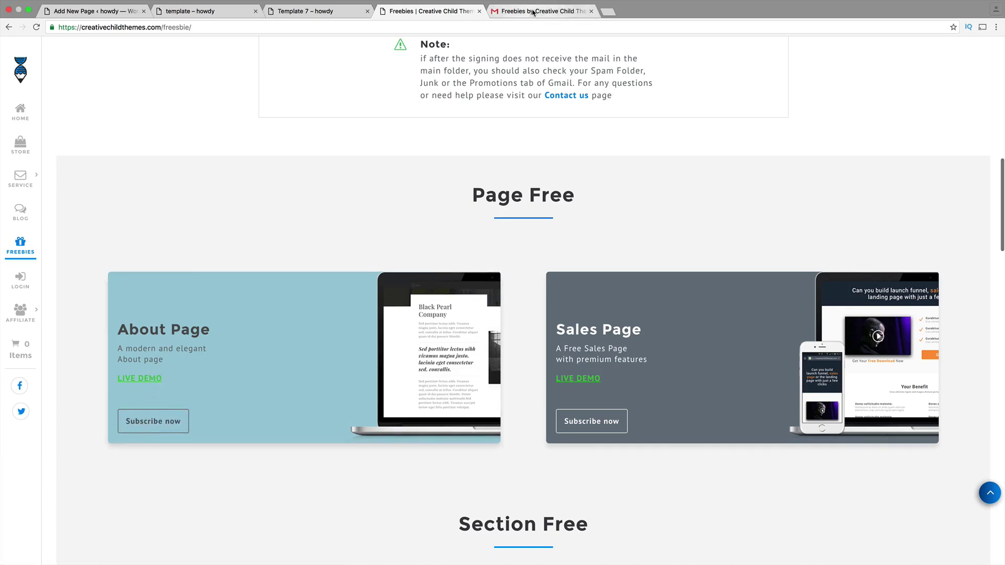
{"action": "scroll", "coordinate": [353, 286], "scroll_direction": "up", "scroll_amount": 10}
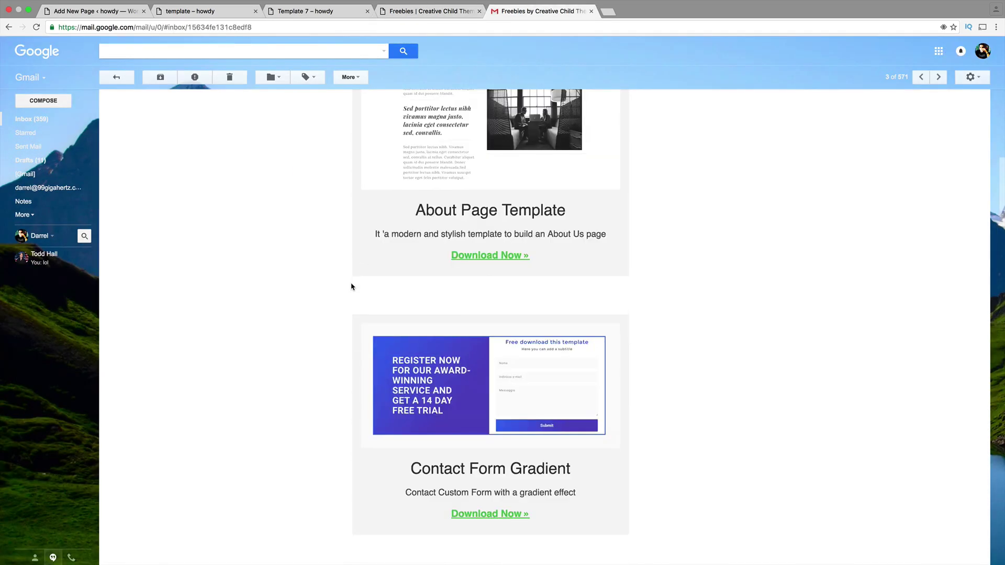
{"action": "scroll", "coordinate": [352, 286], "scroll_direction": "up", "scroll_amount": 1}
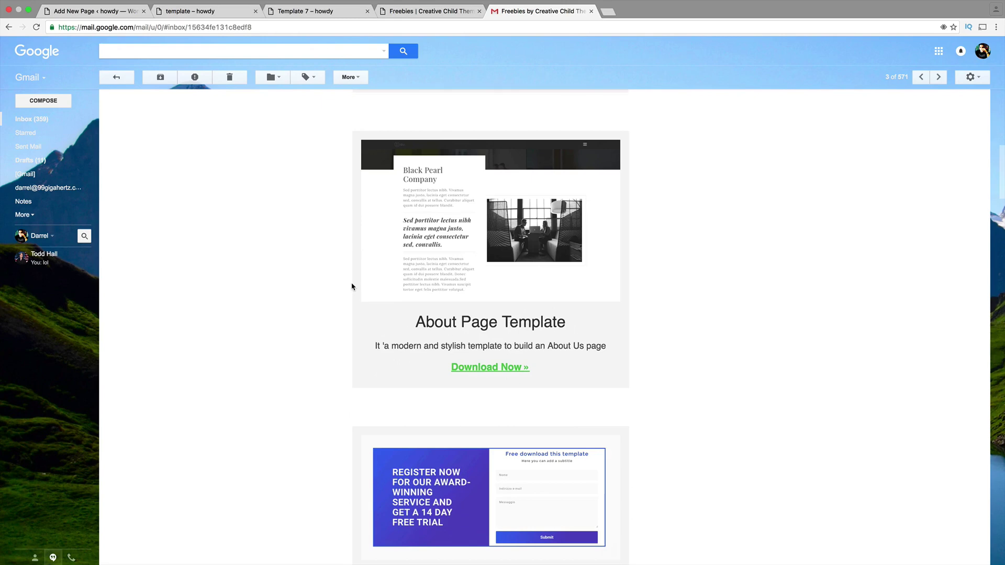
{"action": "left_click", "coordinate": [482, 372]}
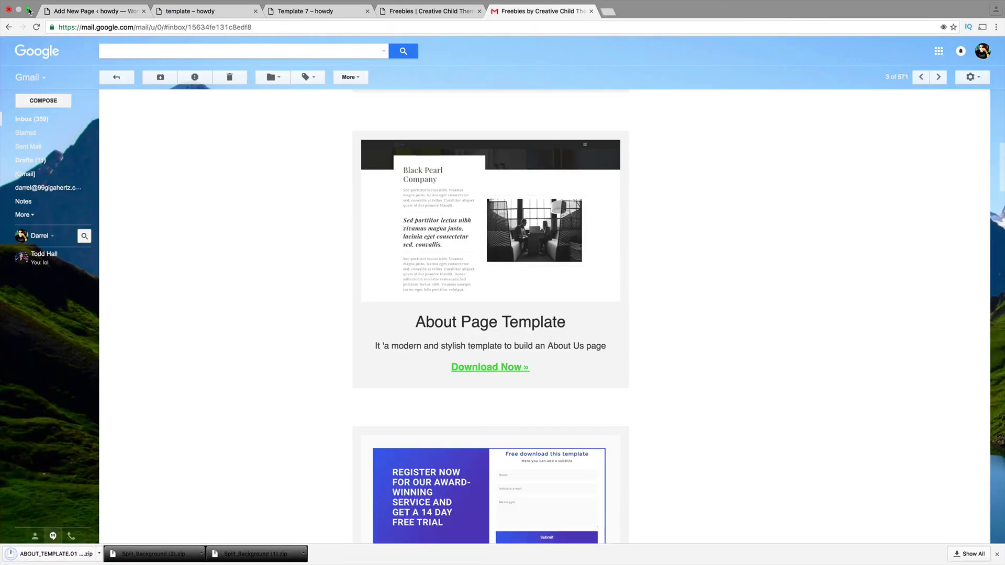
{"action": "left_click", "coordinate": [28, 10]}
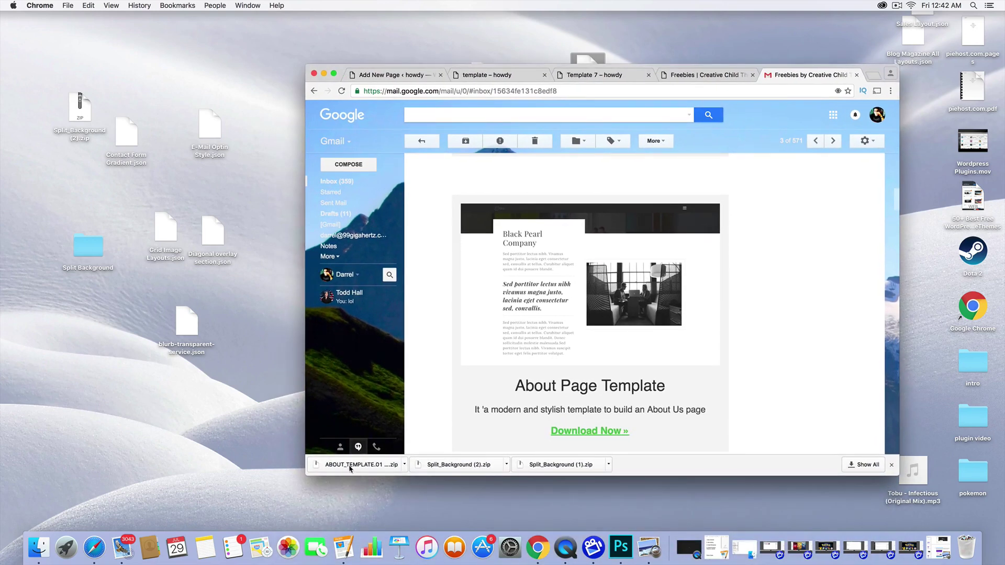
- Move the About template zip to the desktop, unzip it, and open the ABOUT TEMPLATE folder
{"action": "left_click_drag", "start_coordinate": [349, 467], "coordinate": [150, 441]}
{"action": "double_click", "coordinate": [88, 445]}
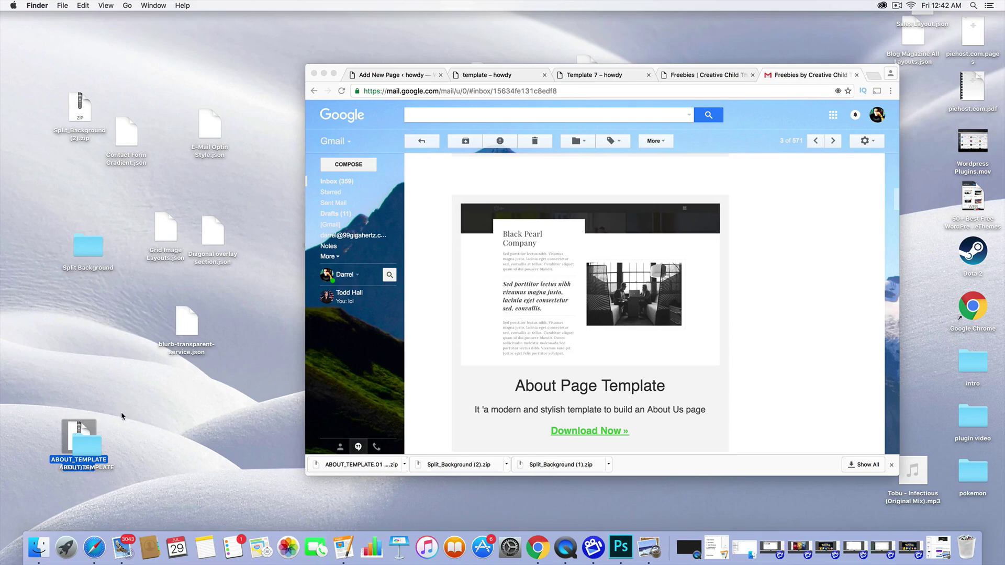
{"action": "left_click_drag", "start_coordinate": [96, 456], "coordinate": [179, 426]}
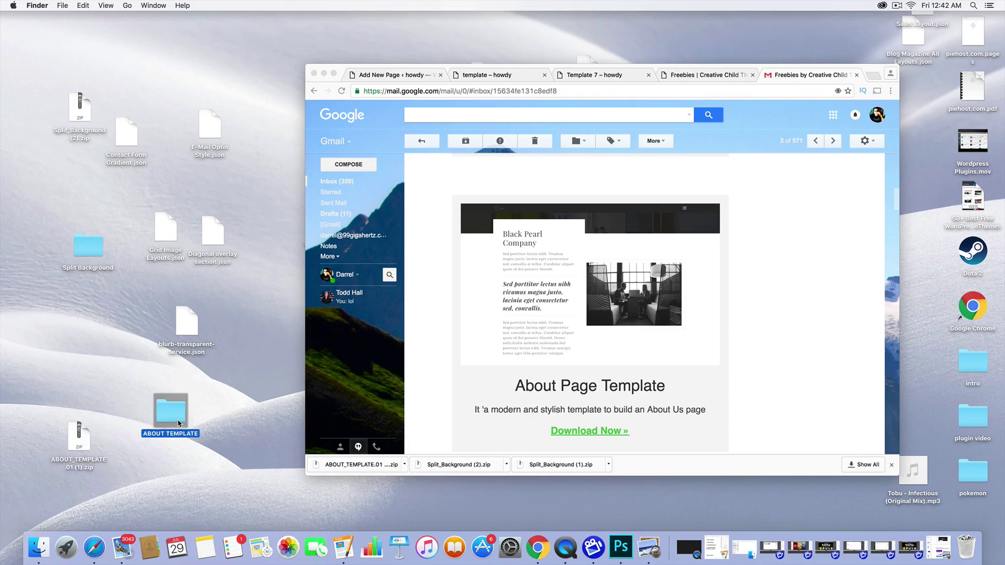
{"action": "double_click", "coordinate": [178, 416]}
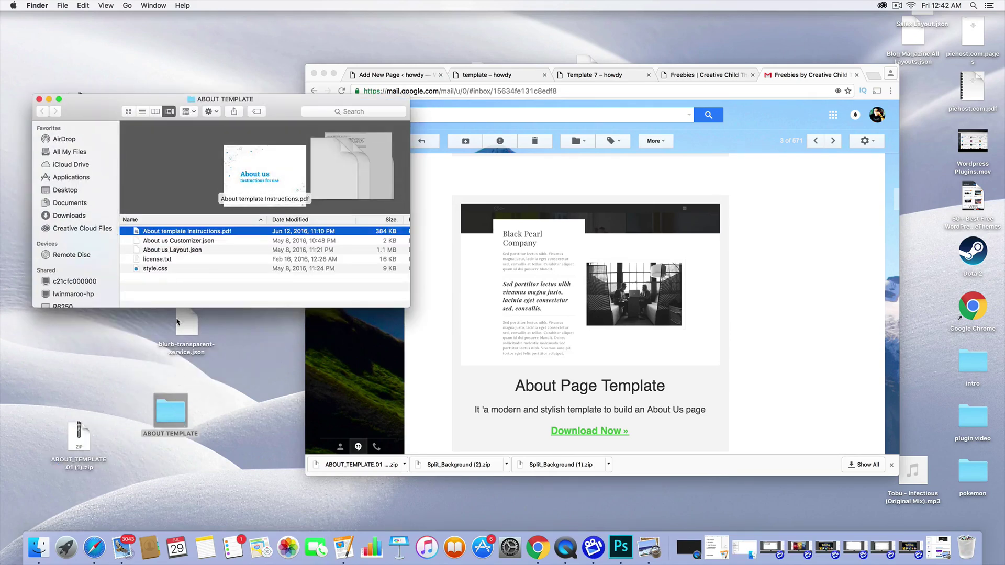
- Move About us Layout.json onto the desktop, replacing the existing copy
{"action": "left_click", "coordinate": [178, 251]}
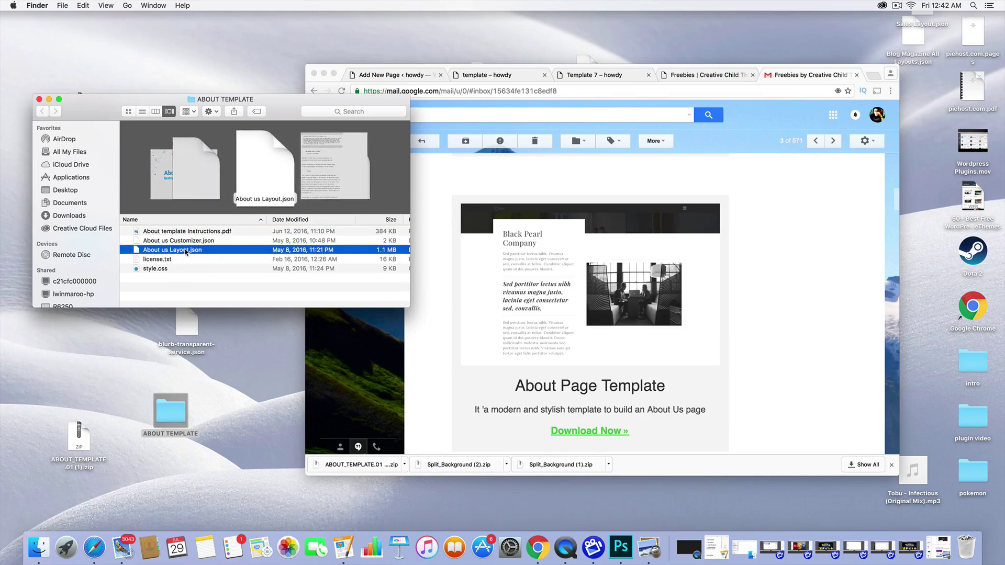
{"action": "left_click", "coordinate": [206, 241]}
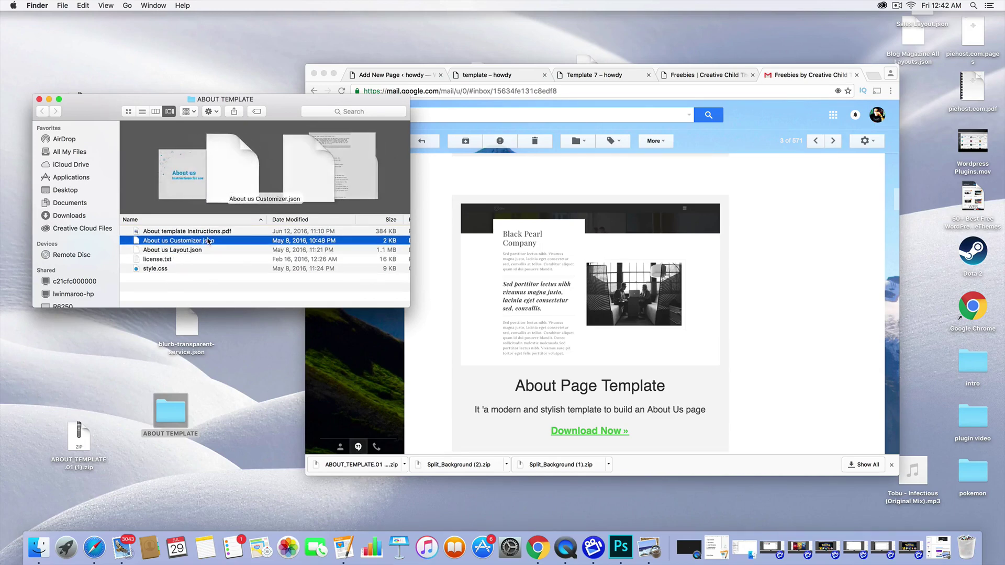
{"action": "left_click", "coordinate": [208, 250]}
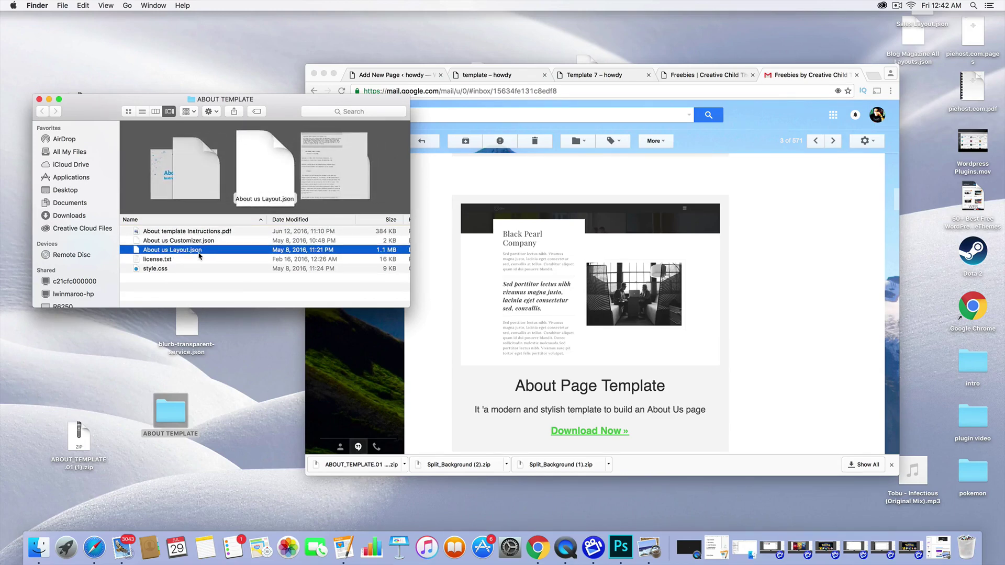
{"action": "left_click_drag", "start_coordinate": [208, 250], "coordinate": [260, 470]}
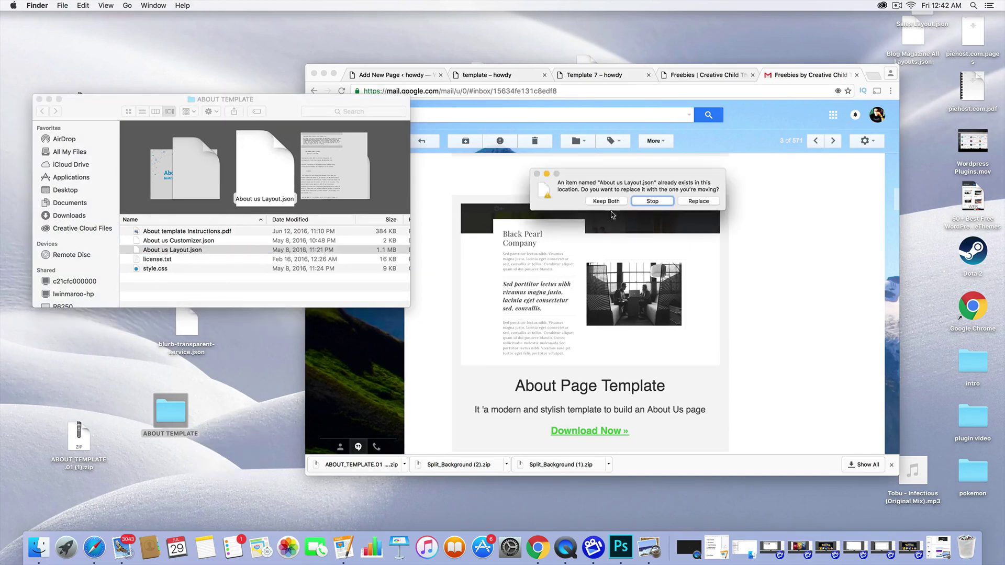
{"action": "left_click", "coordinate": [690, 204]}
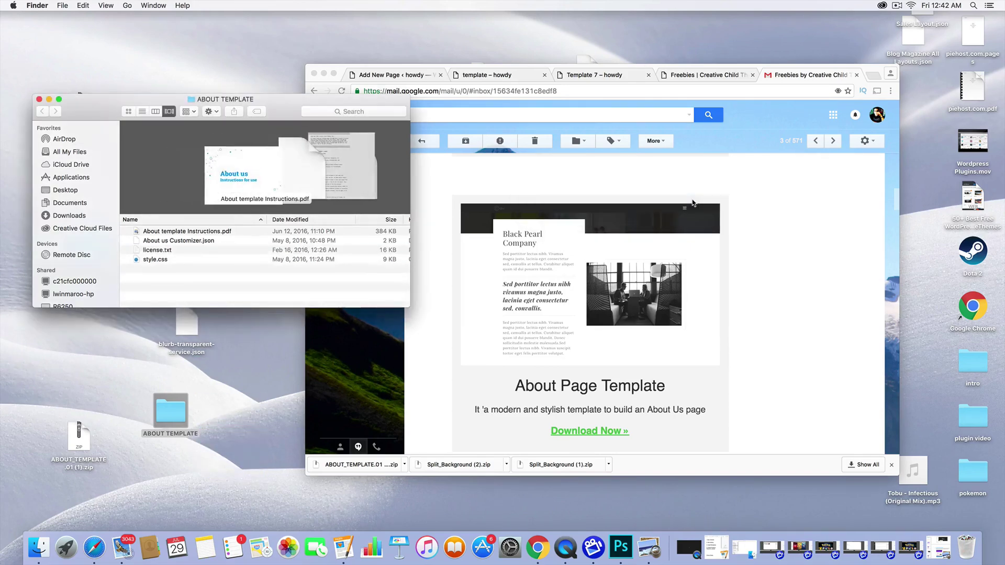
- Close the ABOUT TEMPLATE folder and return the full-screen browser to the WordPress tab
{"action": "left_click", "coordinate": [38, 100]}
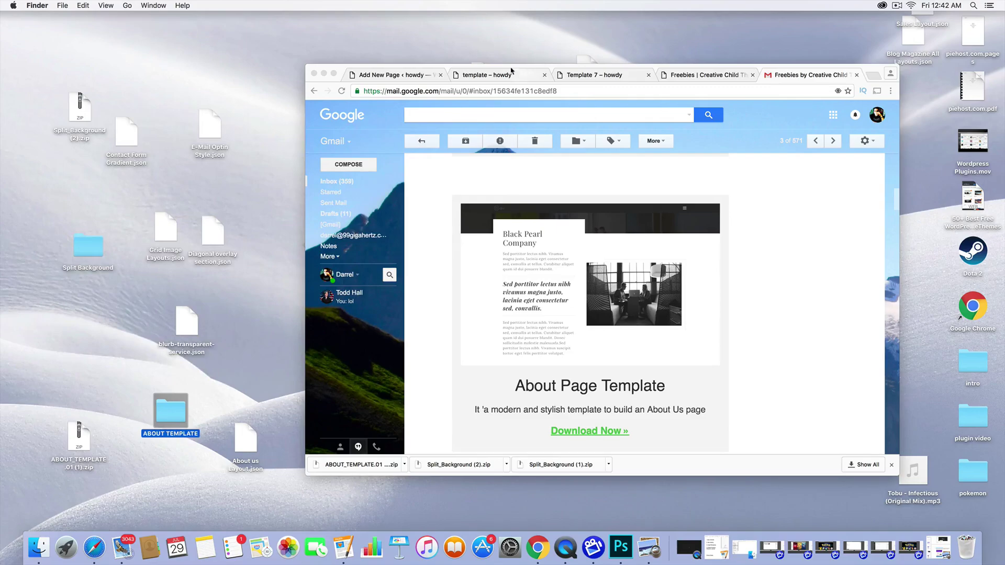
{"action": "left_click", "coordinate": [334, 75]}
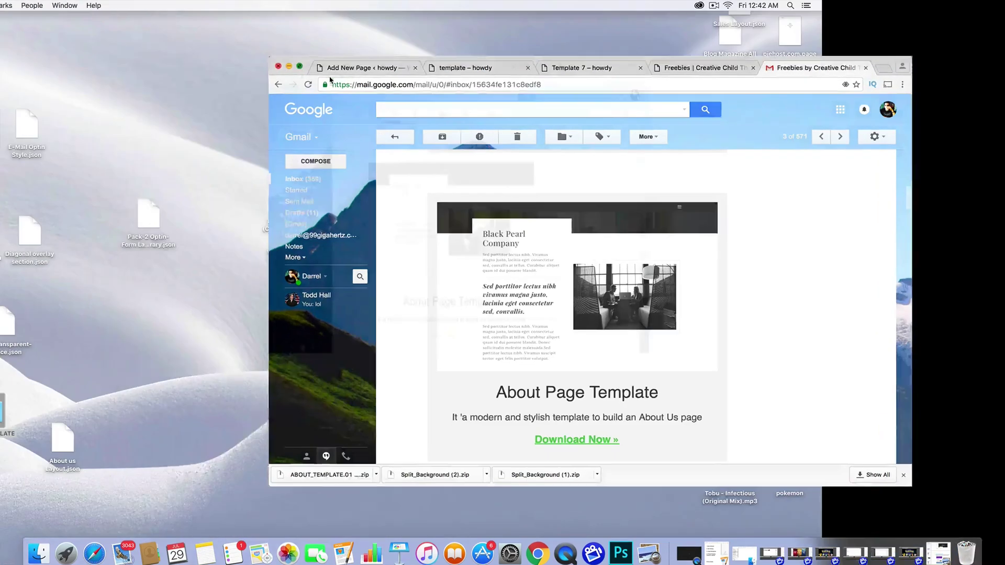
{"action": "left_click", "coordinate": [205, 12]}
- Title the new page 'template' and switch it to the Divi Builder
{"action": "left_click", "coordinate": [103, 11]}
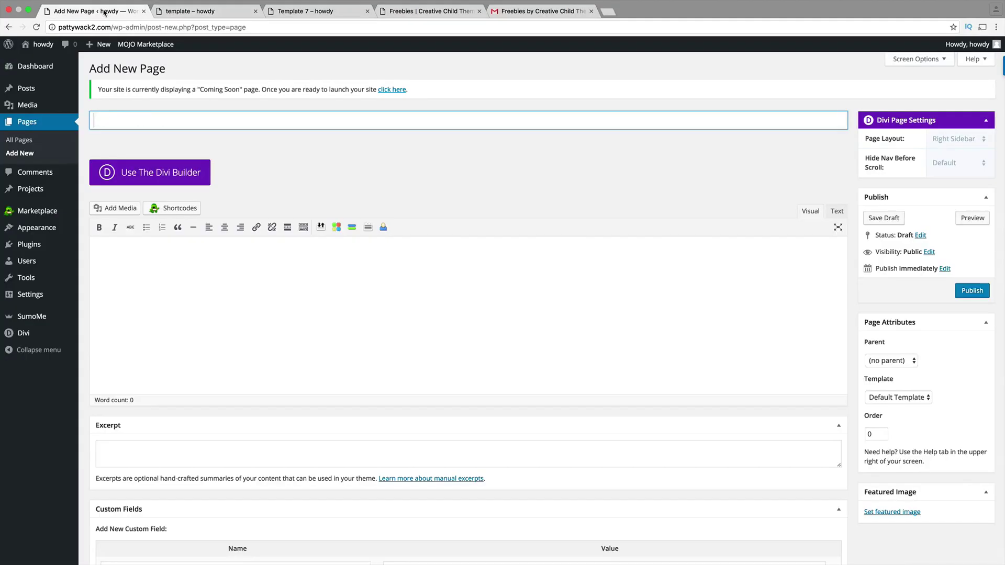
{"action": "type", "text": "template"}
{"action": "key", "text": "Tab"}
{"action": "left_click", "coordinate": [169, 170]}
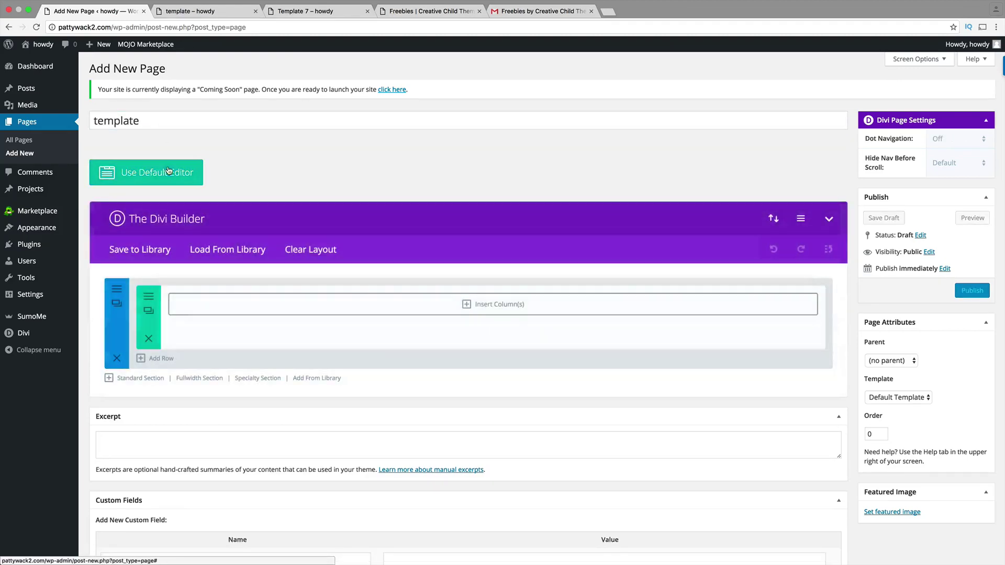
- Browse the Load From Library layouts, then close the loader without loading any
{"action": "left_click", "coordinate": [252, 250]}
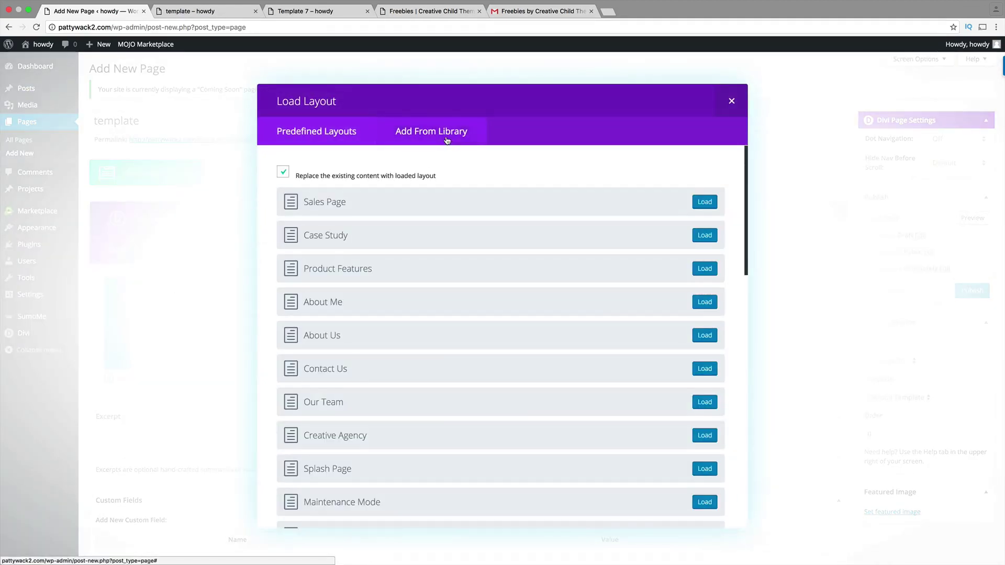
{"action": "left_click", "coordinate": [449, 141]}
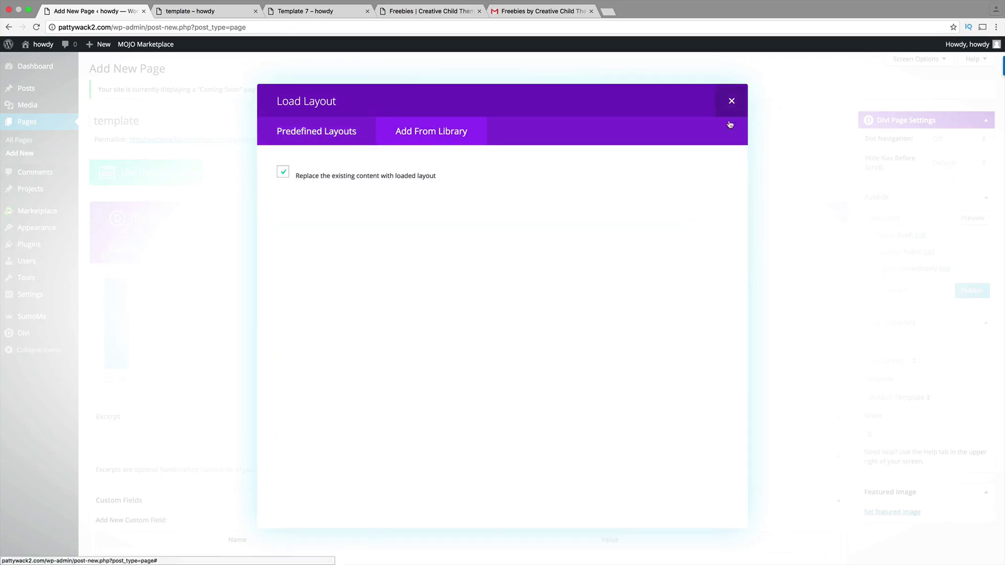
{"action": "left_click", "coordinate": [734, 105]}
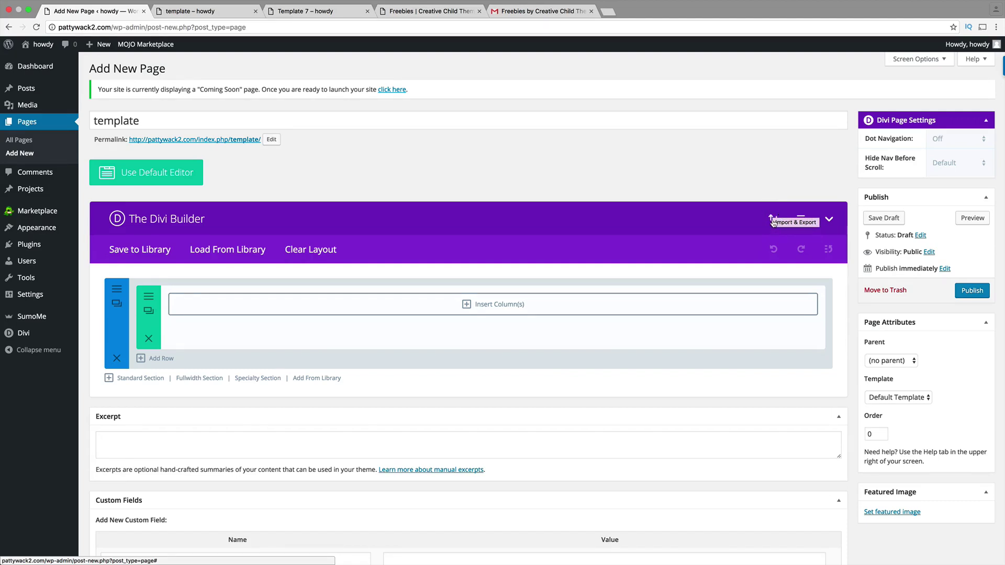
- Import About us Layout.json through Divi's Portability import into the template page
{"action": "left_click", "coordinate": [772, 220]}
{"action": "left_click", "coordinate": [502, 248]}
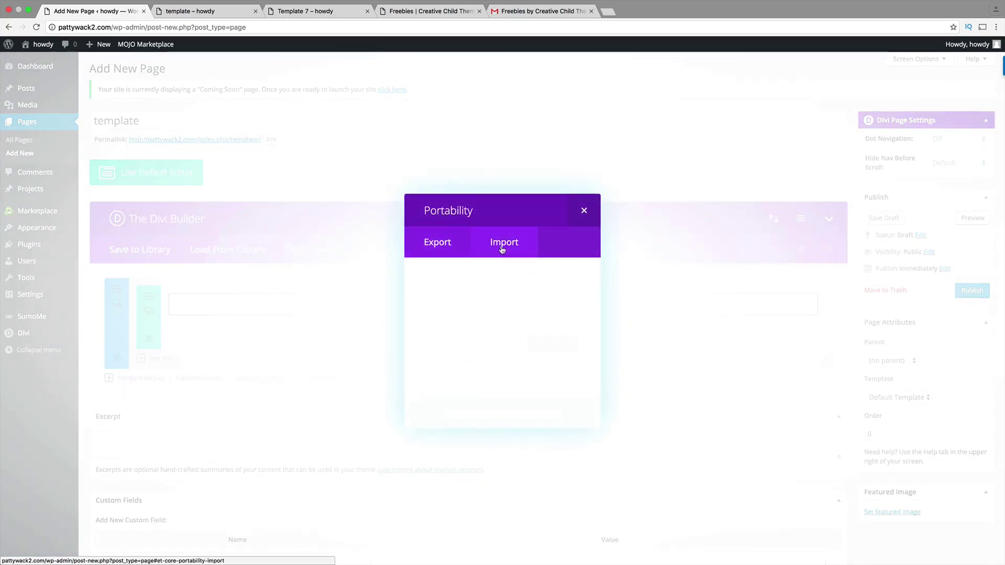
{"action": "left_click", "coordinate": [552, 345]}
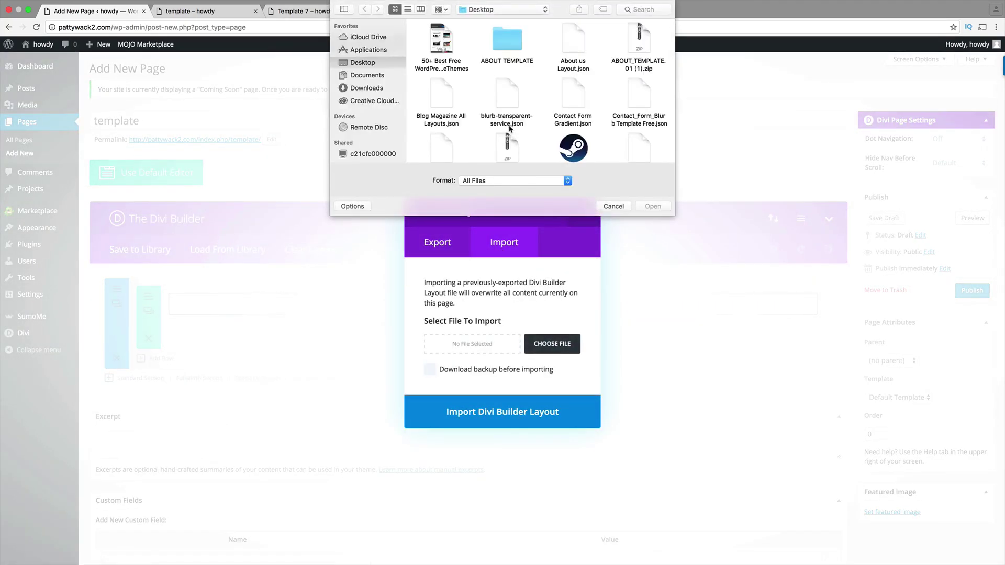
{"action": "double_click", "coordinate": [566, 66]}
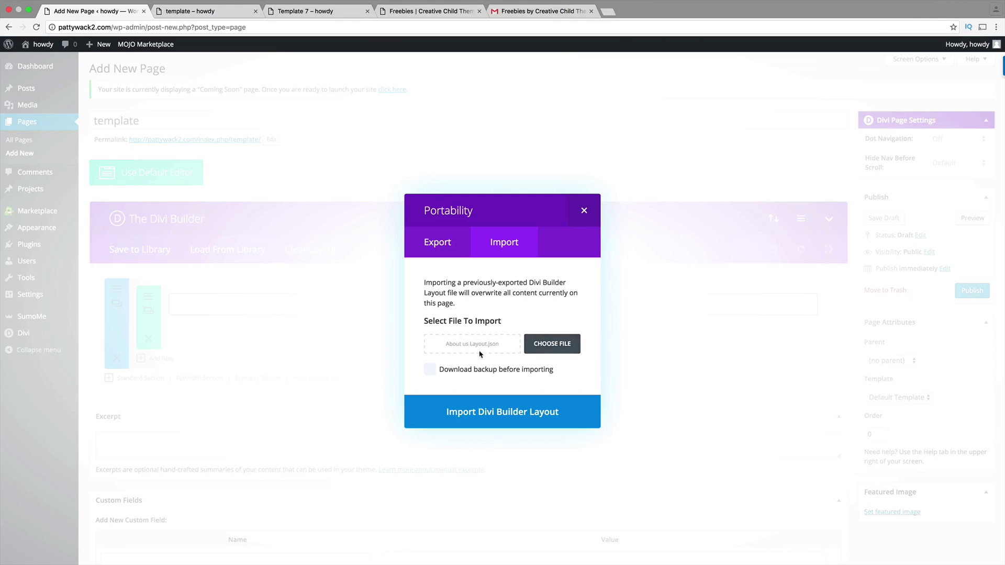
{"action": "left_click", "coordinate": [506, 416]}
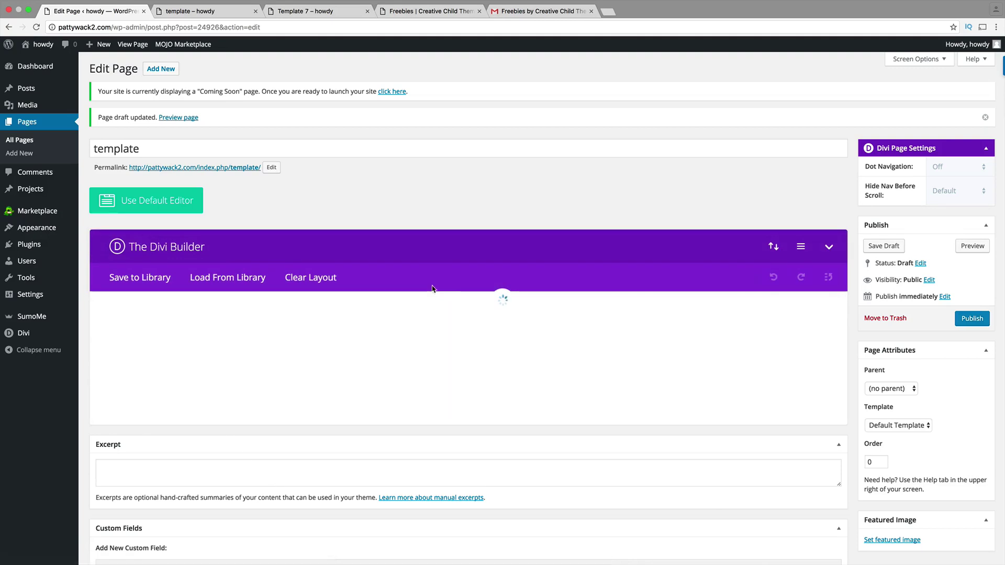
- Preview the template page, scroll through the About us sections, then return to the editor
{"action": "left_click", "coordinate": [968, 250]}
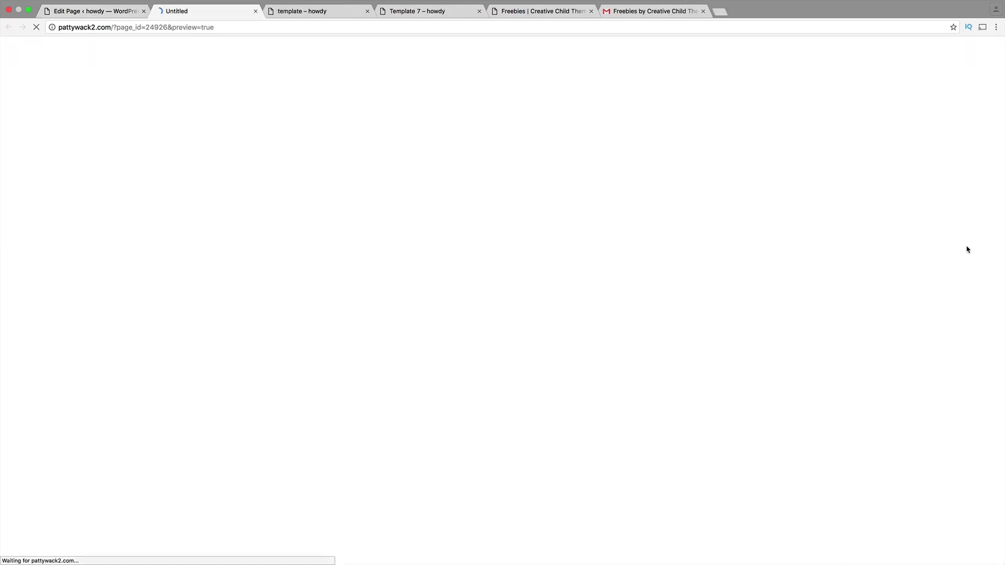
{"action": "scroll", "coordinate": [492, 333], "scroll_direction": "down", "scroll_amount": 5}
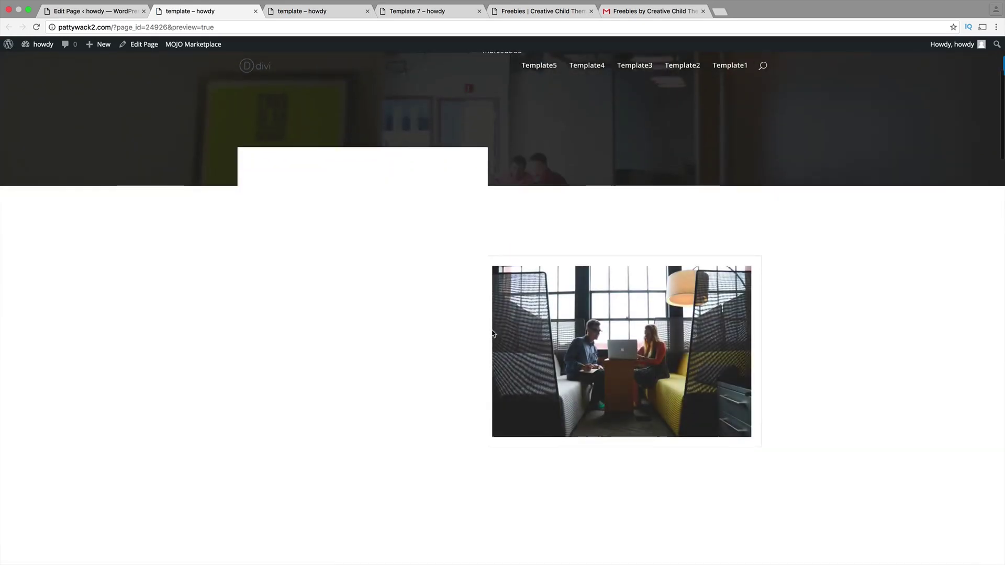
{"action": "scroll", "coordinate": [492, 333], "scroll_direction": "down", "scroll_amount": 10}
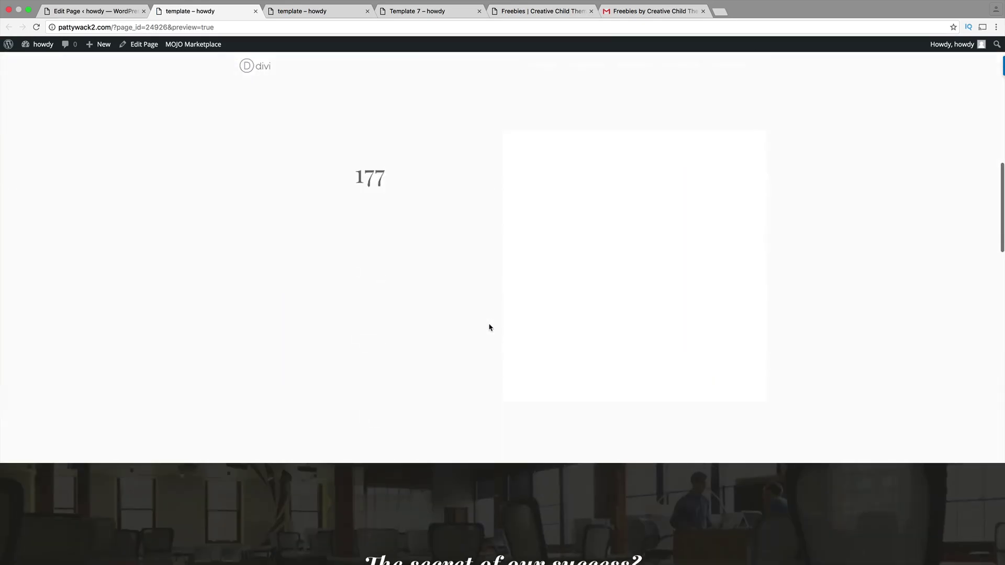
{"action": "scroll", "coordinate": [490, 327], "scroll_direction": "down", "scroll_amount": 15}
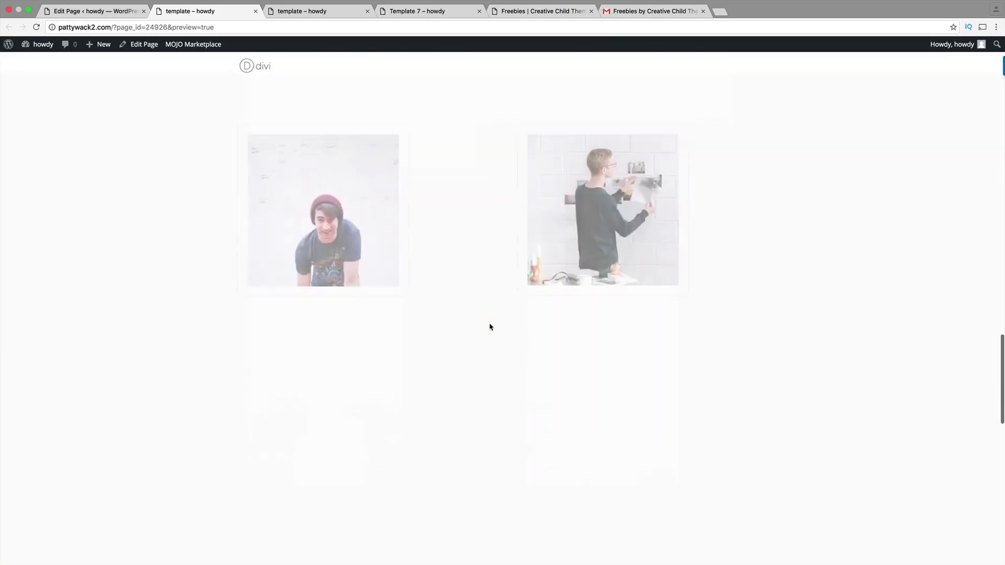
{"action": "scroll", "coordinate": [490, 327], "scroll_direction": "down", "scroll_amount": 3}
{"action": "scroll", "coordinate": [489, 327], "scroll_direction": "up", "scroll_amount": 20}
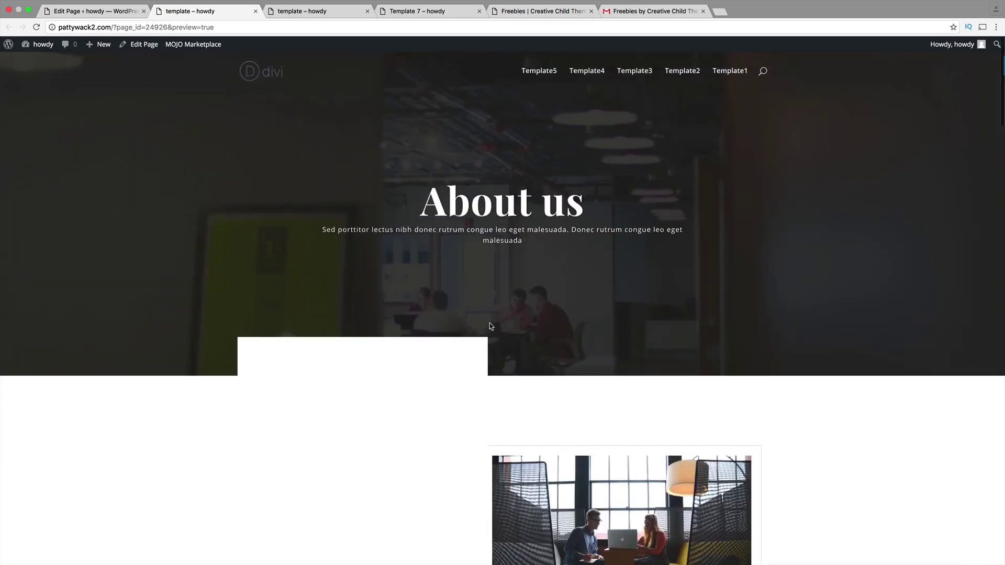
{"action": "left_click", "coordinate": [142, 8]}
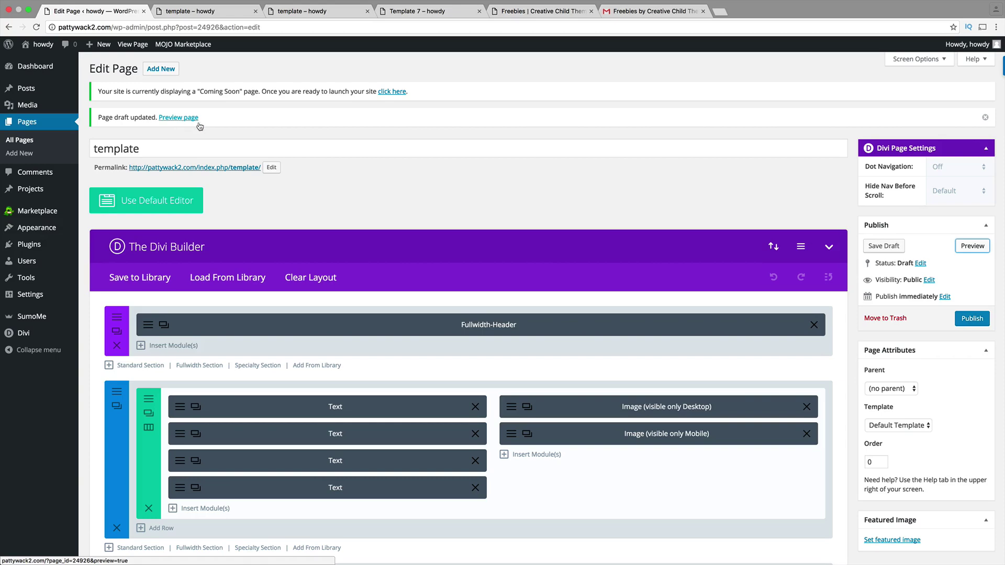
- Clear the 'et-waypoint bottom-animated' CSS class from the Black Pearl Company text module and save
{"action": "scroll", "coordinate": [183, 368], "scroll_direction": "down", "scroll_amount": 2}
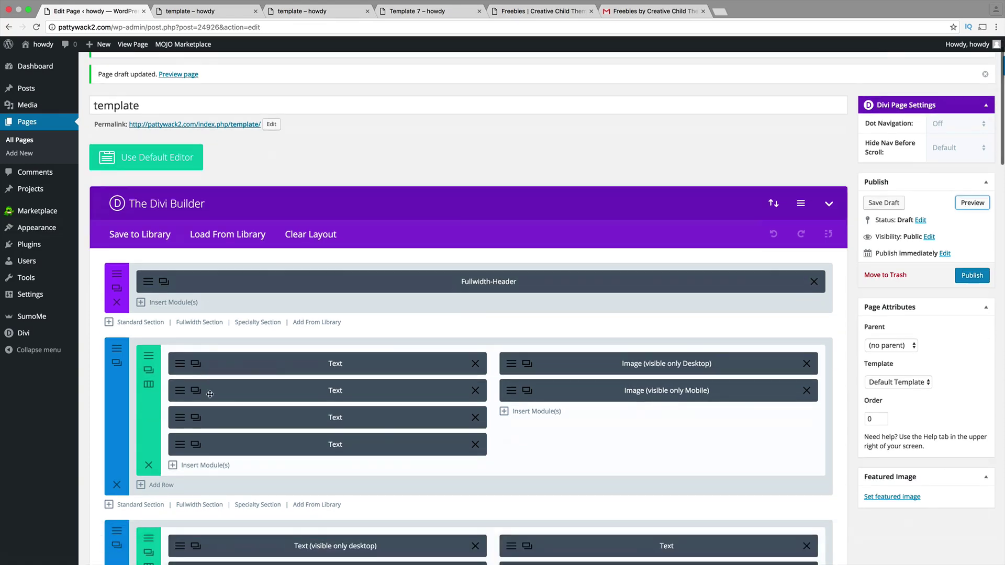
{"action": "left_click", "coordinate": [183, 368]}
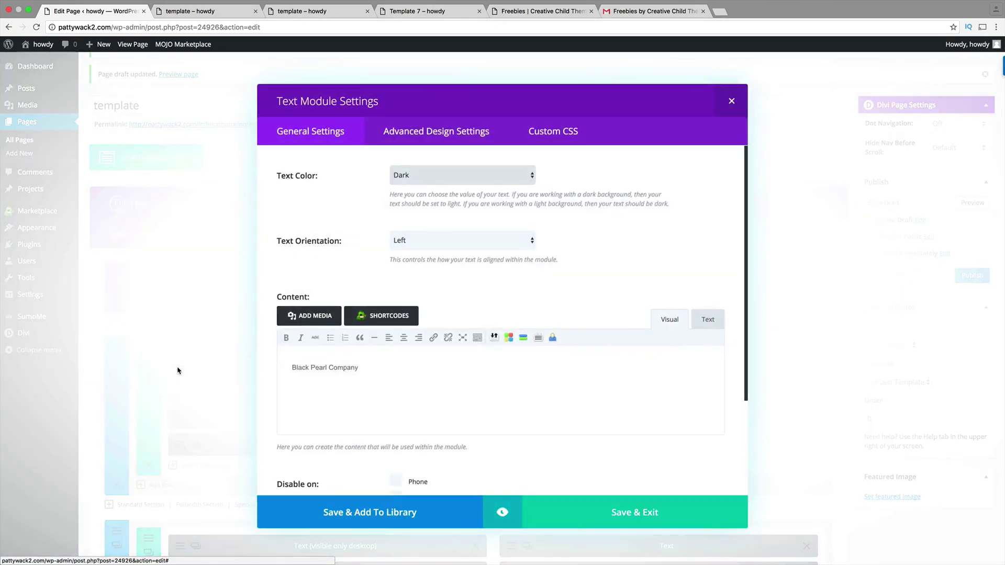
{"action": "left_click", "coordinate": [554, 132]}
{"action": "key", "text": "super+a"}
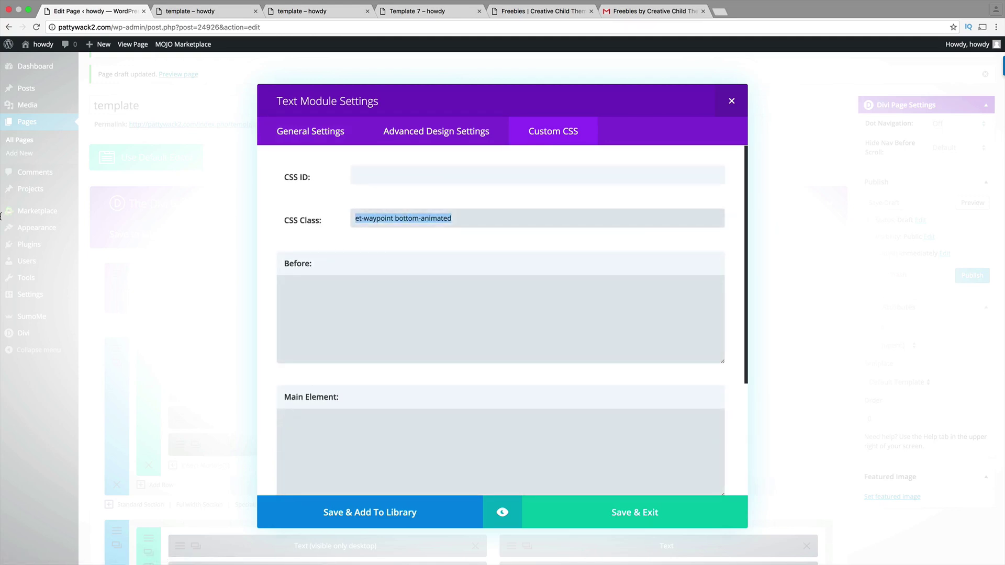
{"action": "key", "text": "BackSpace"}
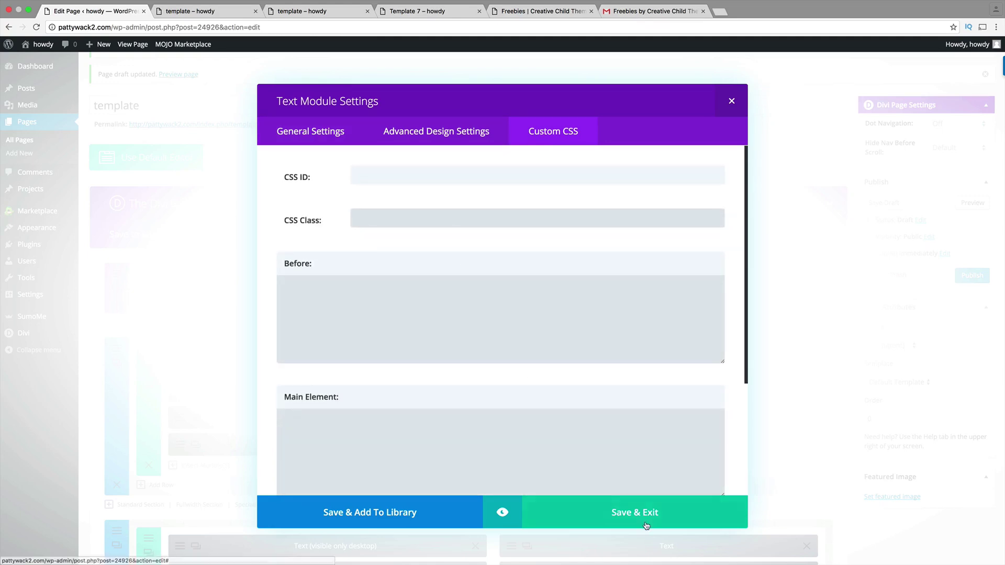
{"action": "left_click", "coordinate": [648, 515]}
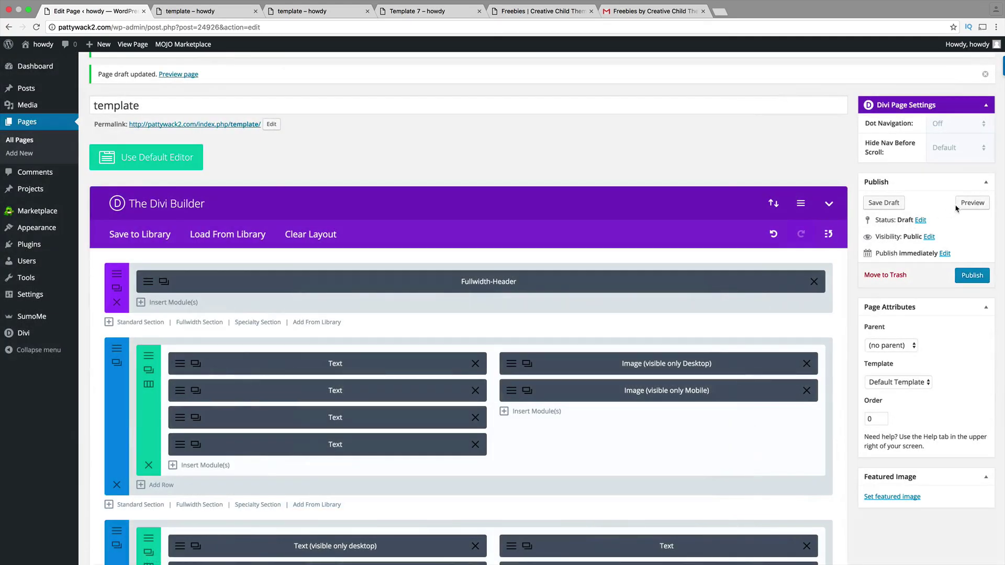
- Preview the page to confirm the Black Pearl Company heading shows, then return to the editor
{"action": "left_click", "coordinate": [972, 203]}
{"action": "left_click", "coordinate": [178, 12]}
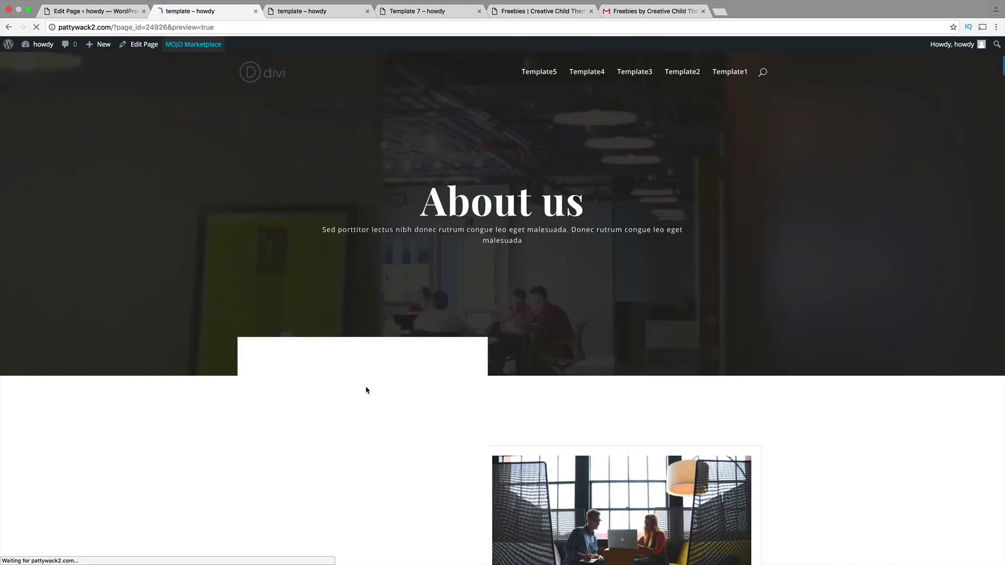
{"action": "left_click_drag", "start_coordinate": [366, 377], "coordinate": [357, 396]}
{"action": "scroll", "coordinate": [356, 395], "scroll_direction": "down", "scroll_amount": 5}
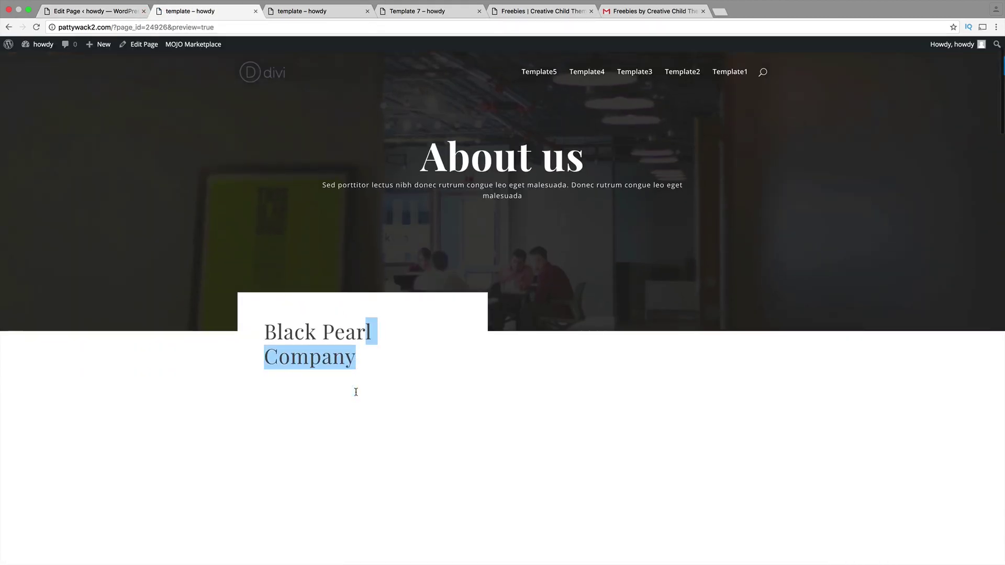
{"action": "scroll", "coordinate": [391, 322], "scroll_direction": "down", "scroll_amount": 2}
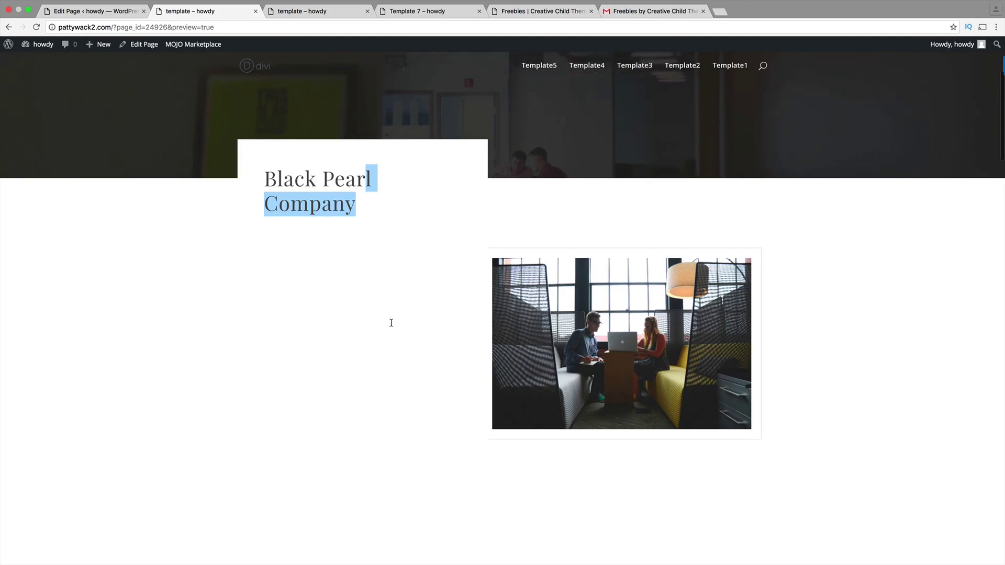
{"action": "left_click", "coordinate": [392, 324]}
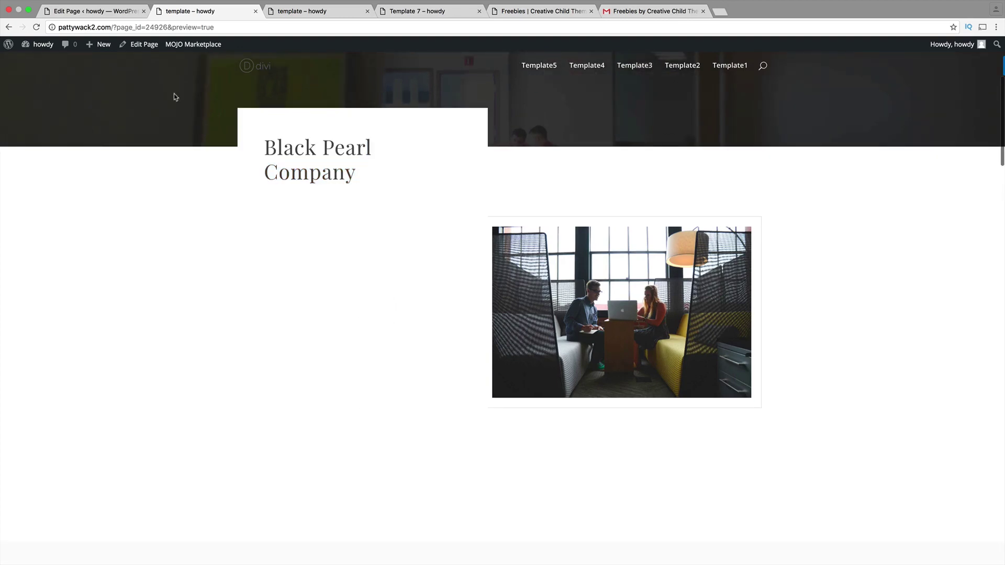
{"action": "left_click", "coordinate": [112, 12]}
- Clear the animation CSS class from the second and third text modules and save each
{"action": "scroll", "coordinate": [189, 350], "scroll_direction": "down", "scroll_amount": 1}
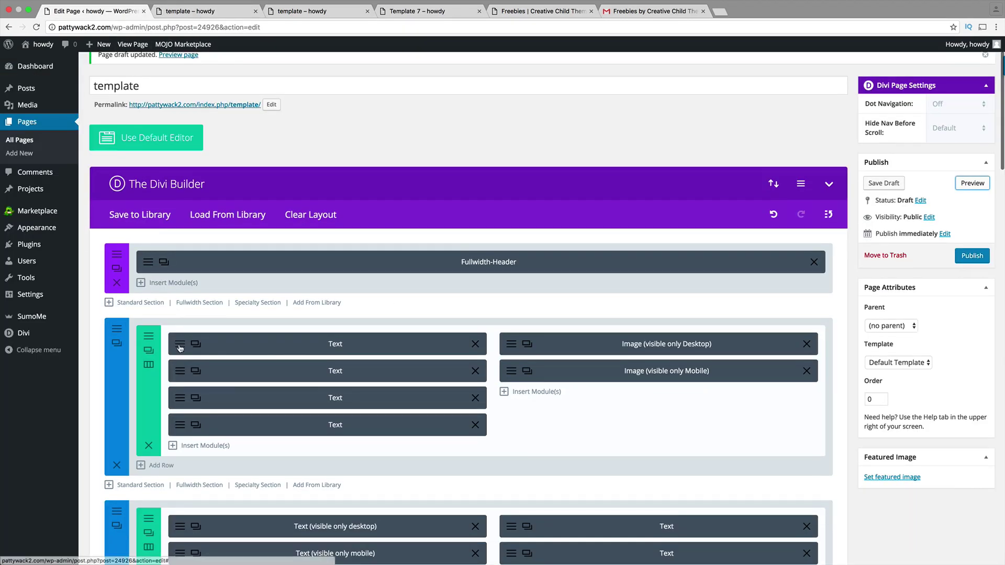
{"action": "left_click", "coordinate": [182, 370]}
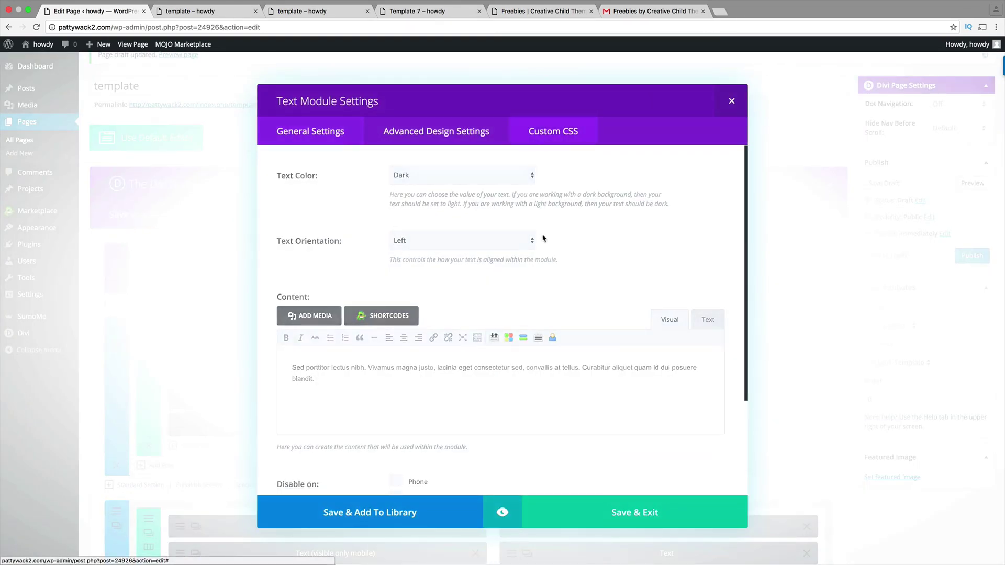
{"action": "left_click", "coordinate": [537, 137]}
{"action": "triple_click", "coordinate": [467, 219]}
{"action": "key", "text": "BackSpace"}
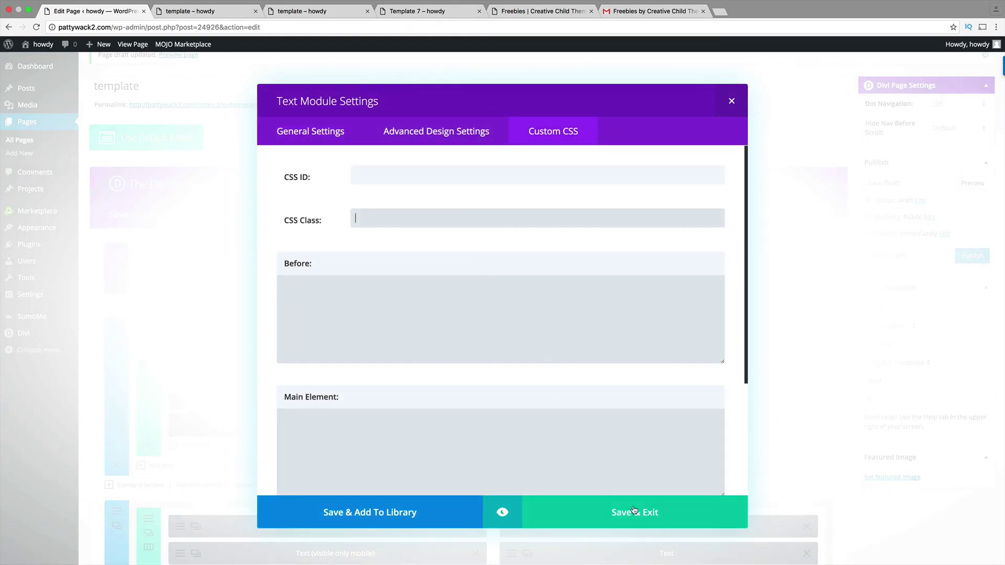
{"action": "left_click", "coordinate": [635, 513]}
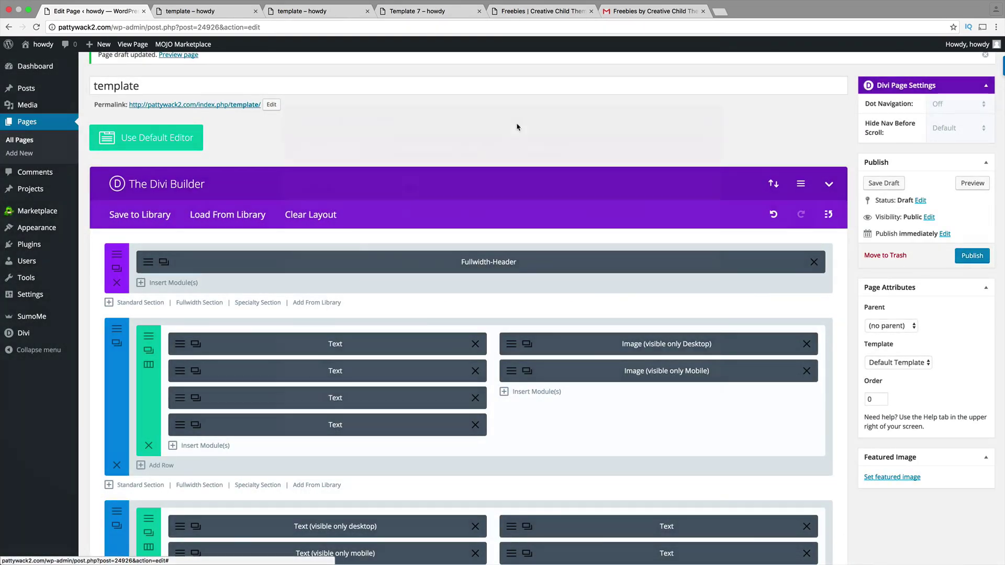
{"action": "left_click", "coordinate": [179, 399]}
{"action": "left_click", "coordinate": [553, 132]}
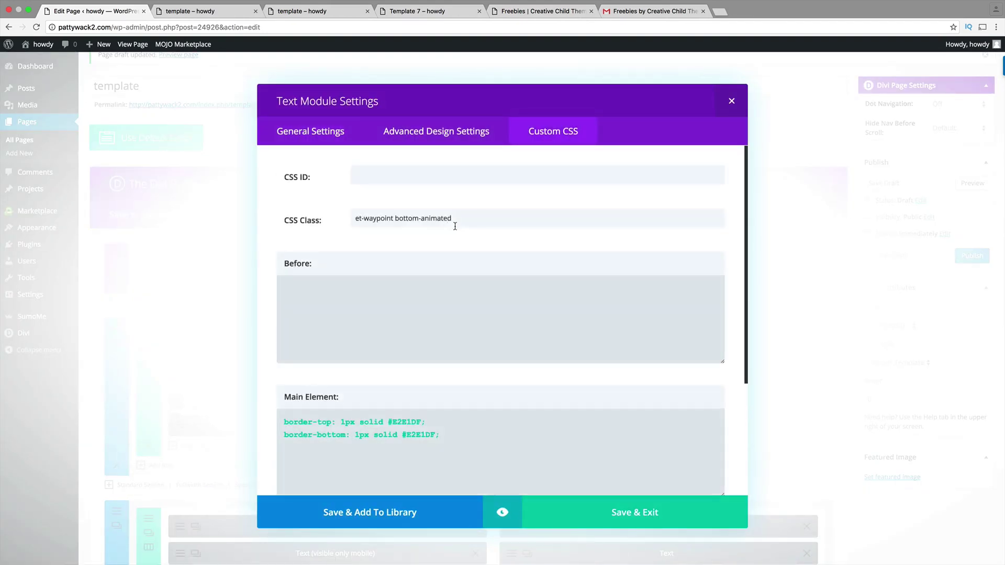
{"action": "triple_click", "coordinate": [352, 218]}
{"action": "key", "text": "BackSpace"}
{"action": "left_click", "coordinate": [627, 514]}
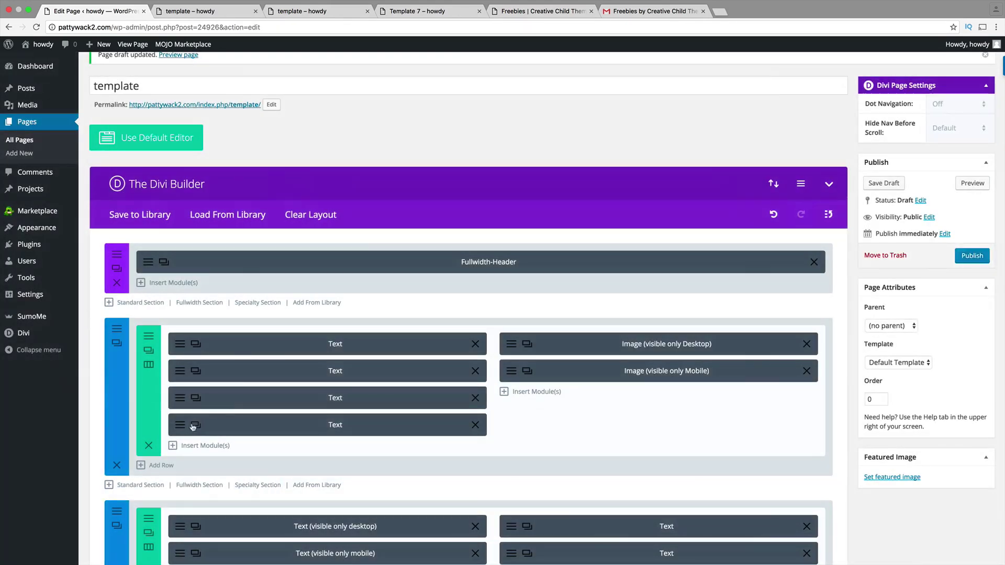
- Clear the animation CSS class from the fourth text module and save it
{"action": "left_click", "coordinate": [194, 425]}
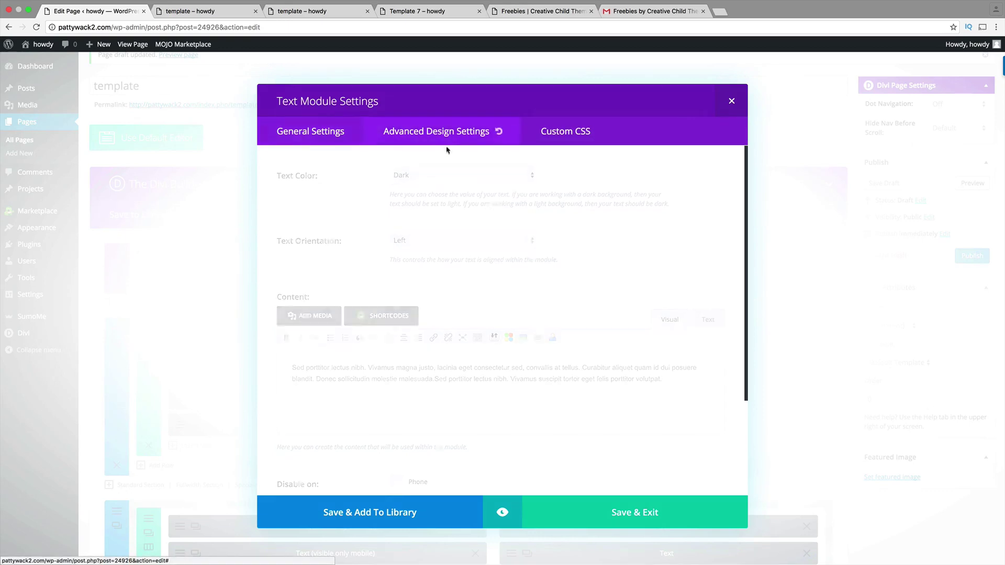
{"action": "left_click", "coordinate": [461, 214]}
{"action": "left_click", "coordinate": [566, 131]}
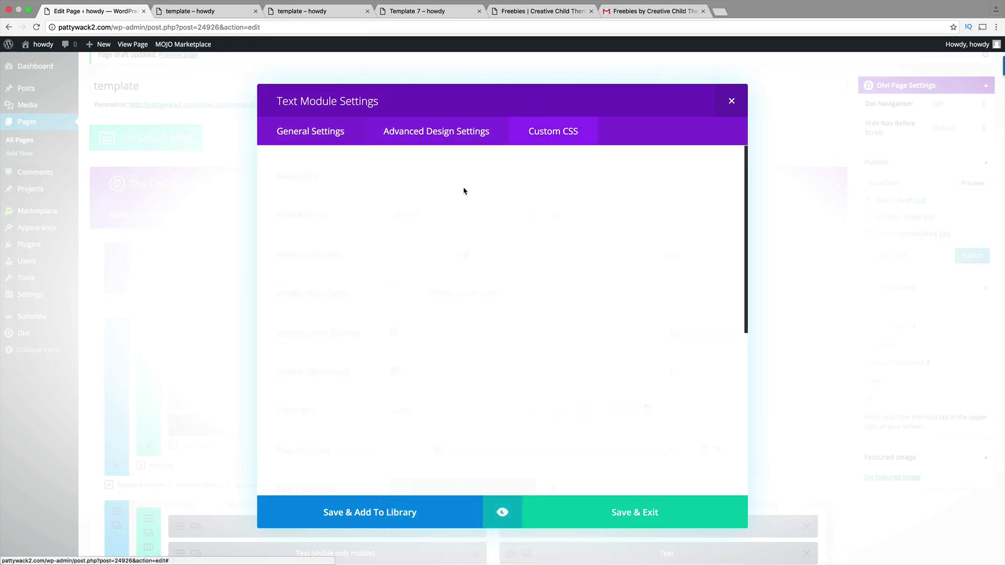
{"action": "triple_click", "coordinate": [422, 220]}
{"action": "key", "text": "BackSpace"}
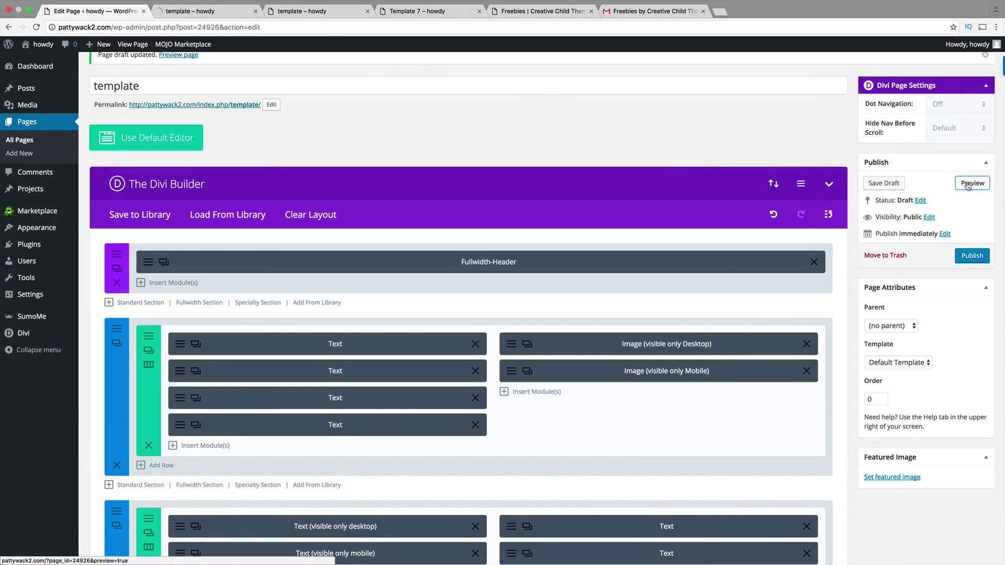
{"action": "left_click", "coordinate": [972, 183]}
- Check the preview for the body paragraphs and italic quote, then return to the editor
{"action": "left_click", "coordinate": [222, 11]}
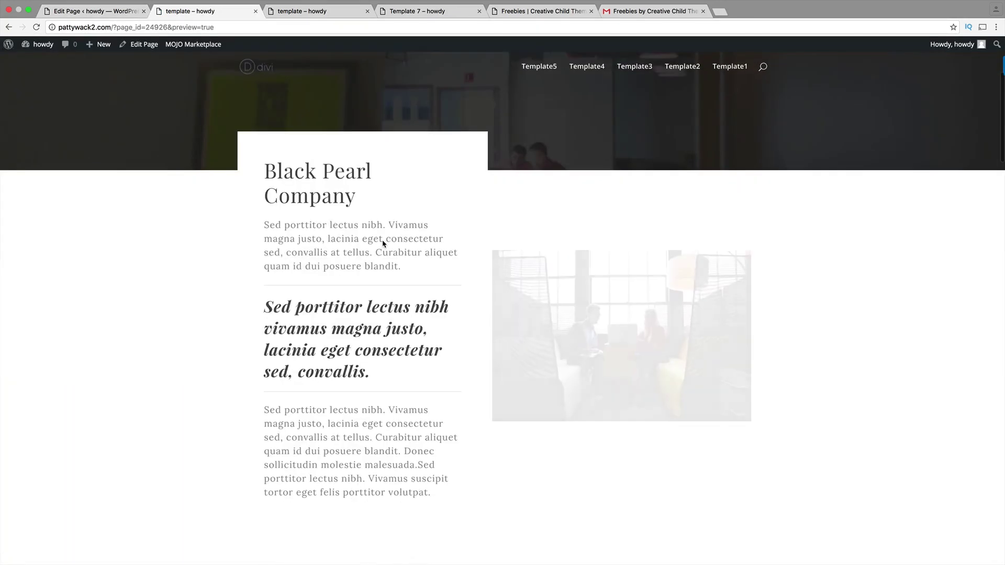
{"action": "scroll", "coordinate": [476, 270], "scroll_direction": "down", "scroll_amount": 5}
{"action": "scroll", "coordinate": [642, 328], "scroll_direction": "up", "scroll_amount": 3}
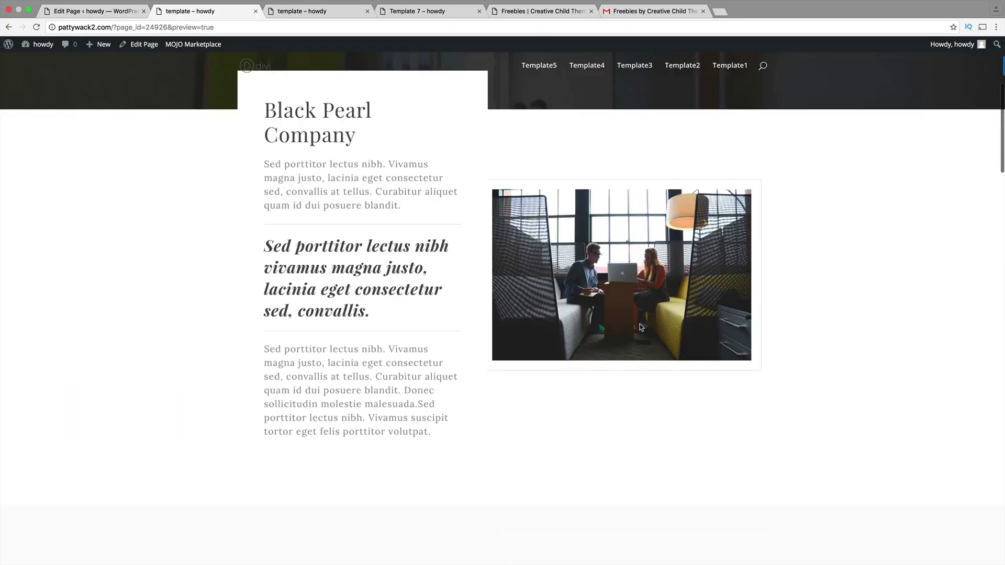
{"action": "scroll", "coordinate": [662, 322], "scroll_direction": "up", "scroll_amount": 6}
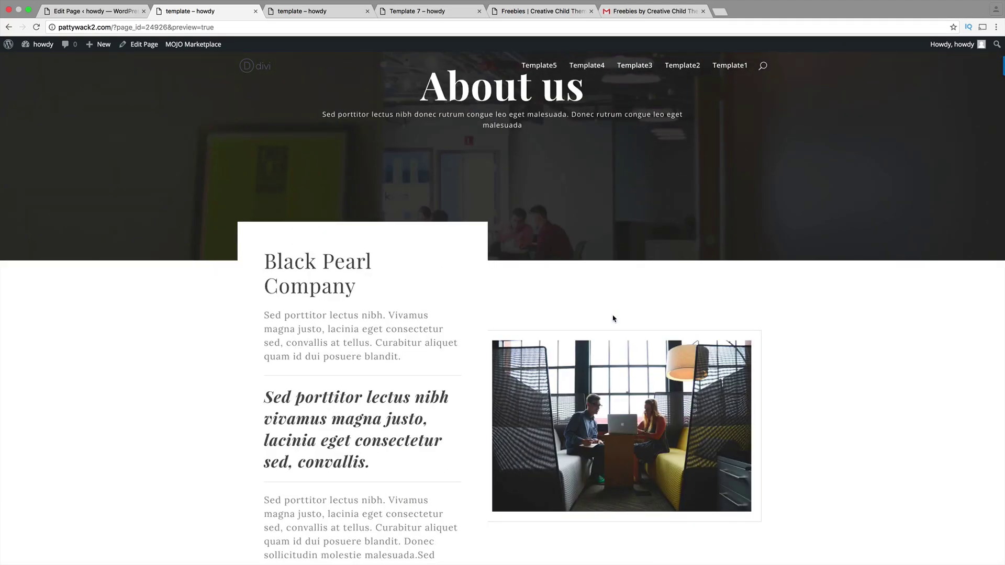
{"action": "left_click", "coordinate": [114, 12]}
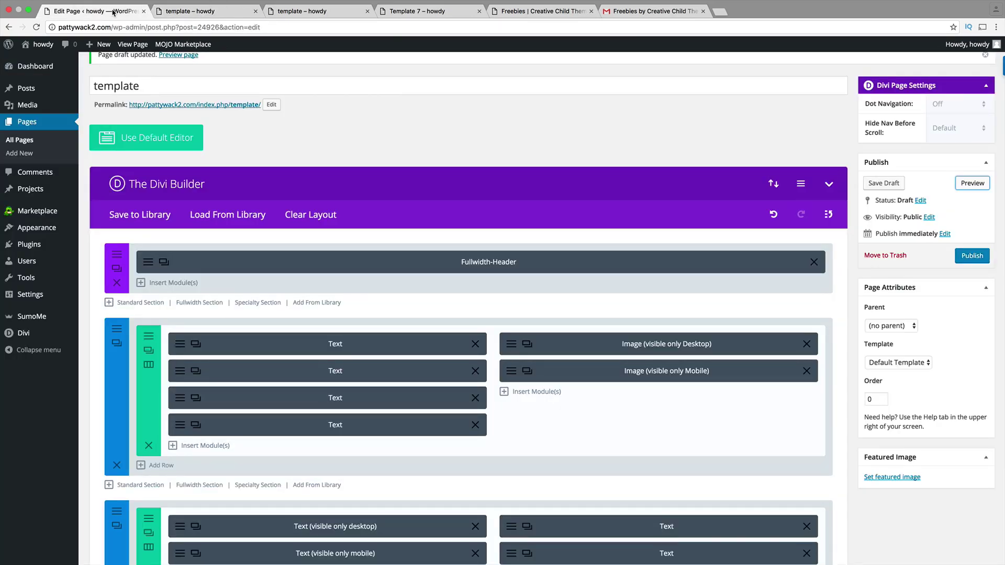
- Download the Split Background section zip (Split_Background (3).zip) from the Gmail freebies email
{"action": "left_click", "coordinate": [562, 14]}
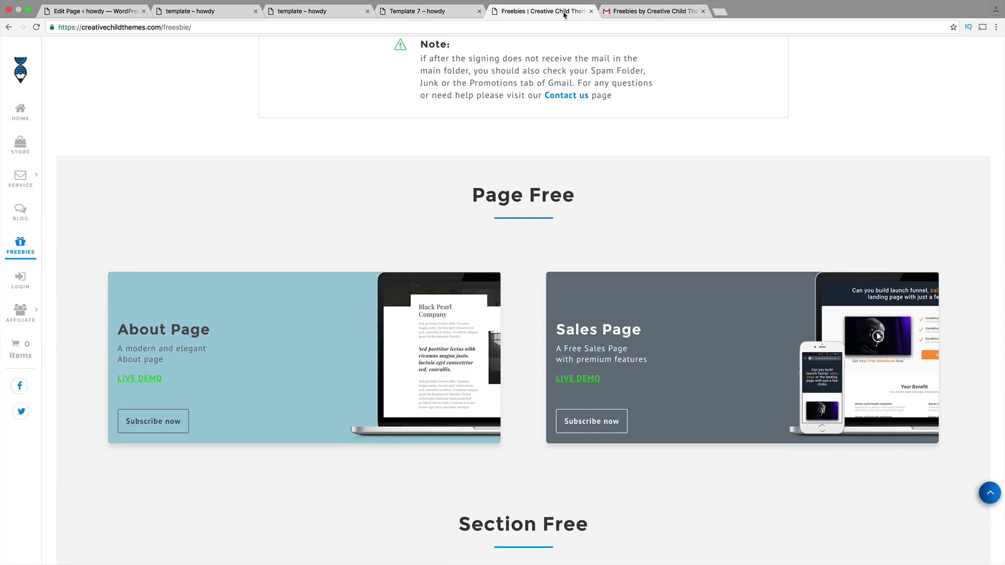
{"action": "left_click", "coordinate": [632, 14]}
{"action": "scroll", "coordinate": [561, 275], "scroll_direction": "down", "scroll_amount": 6}
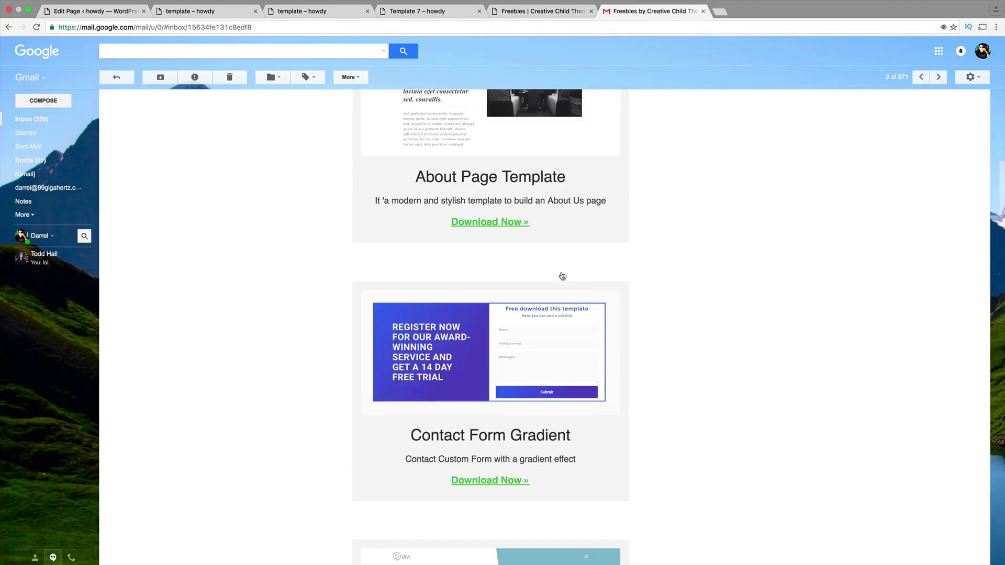
{"action": "scroll", "coordinate": [561, 275], "scroll_direction": "down", "scroll_amount": 10}
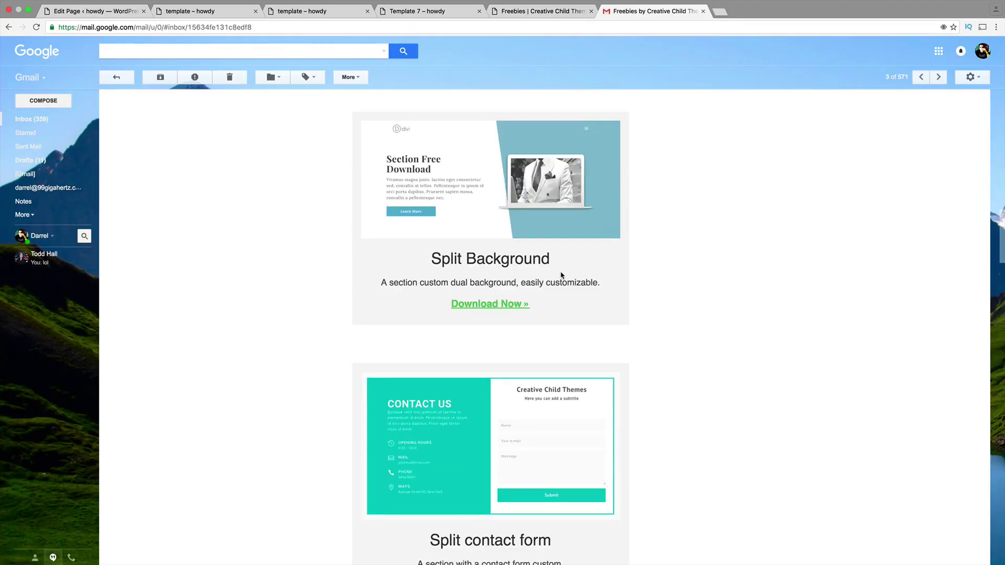
{"action": "scroll", "coordinate": [560, 273], "scroll_direction": "down", "scroll_amount": 3}
{"action": "scroll", "coordinate": [561, 272], "scroll_direction": "up", "scroll_amount": 10}
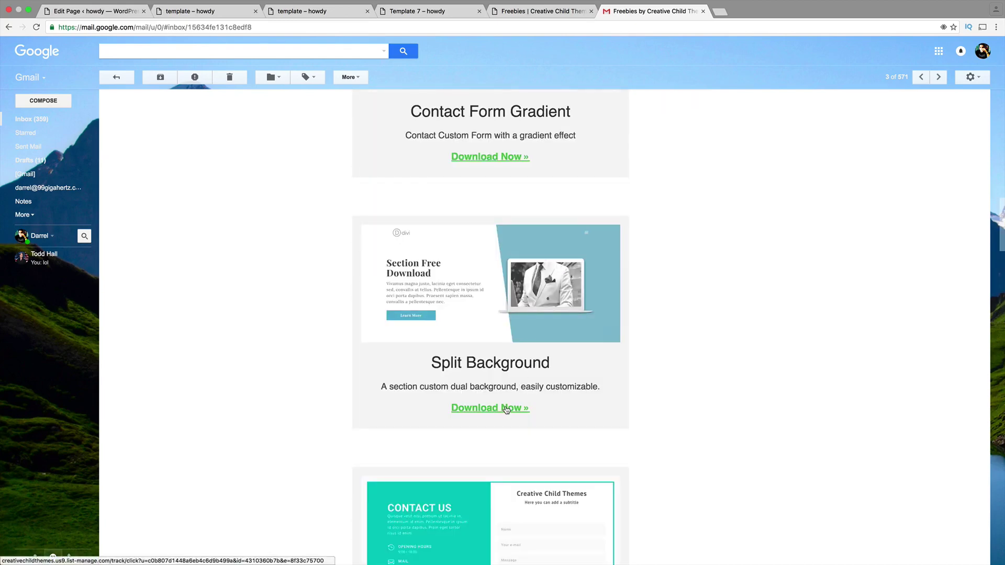
{"action": "left_click", "coordinate": [507, 409]}
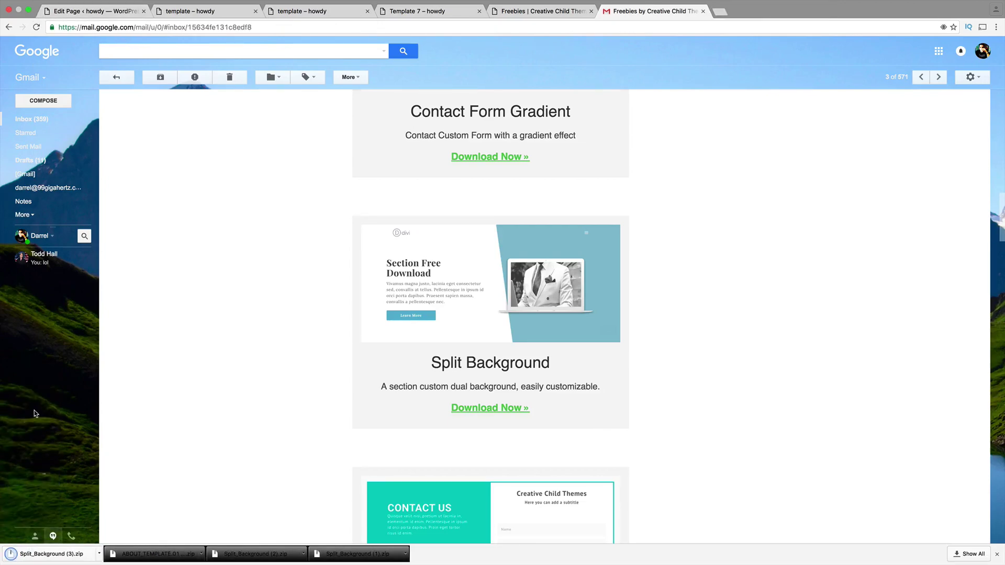
- Save the Split Background zip to the desktop and unzip it into the Split Background 2 folder
{"action": "left_click", "coordinate": [27, 11]}
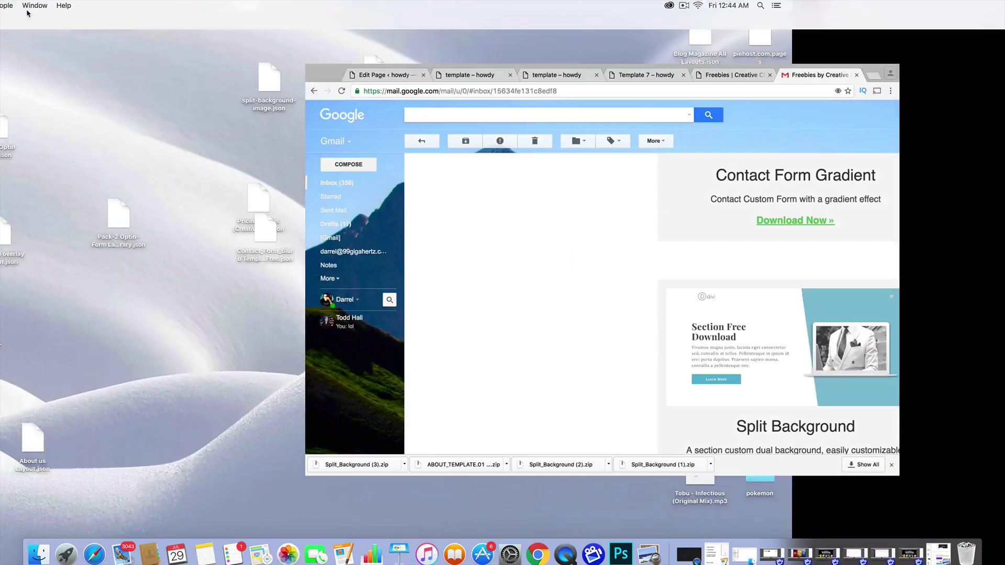
{"action": "left_click_drag", "start_coordinate": [369, 465], "coordinate": [112, 322]}
{"action": "left_click_drag", "start_coordinate": [16, 317], "coordinate": [78, 317]}
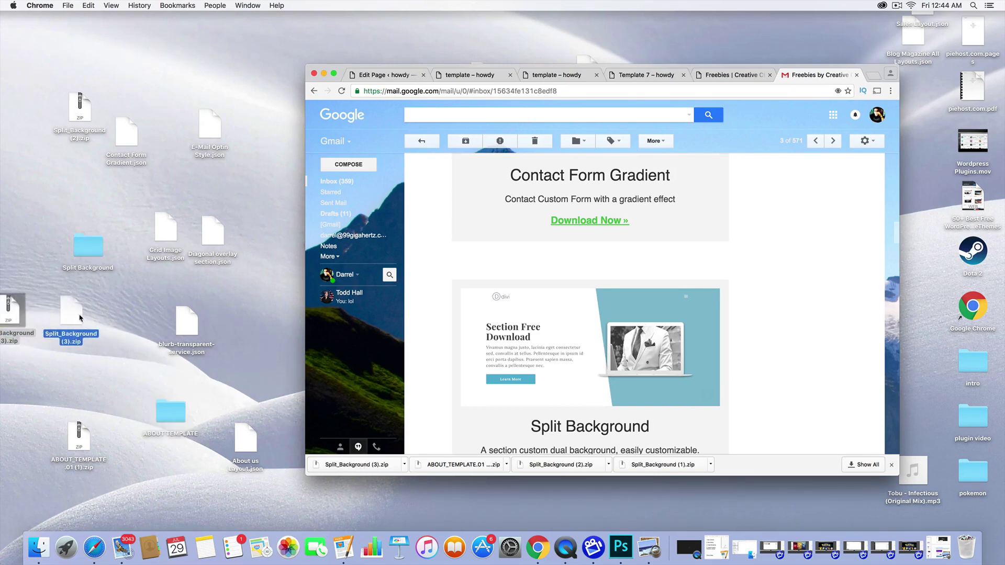
{"action": "double_click", "coordinate": [76, 314]}
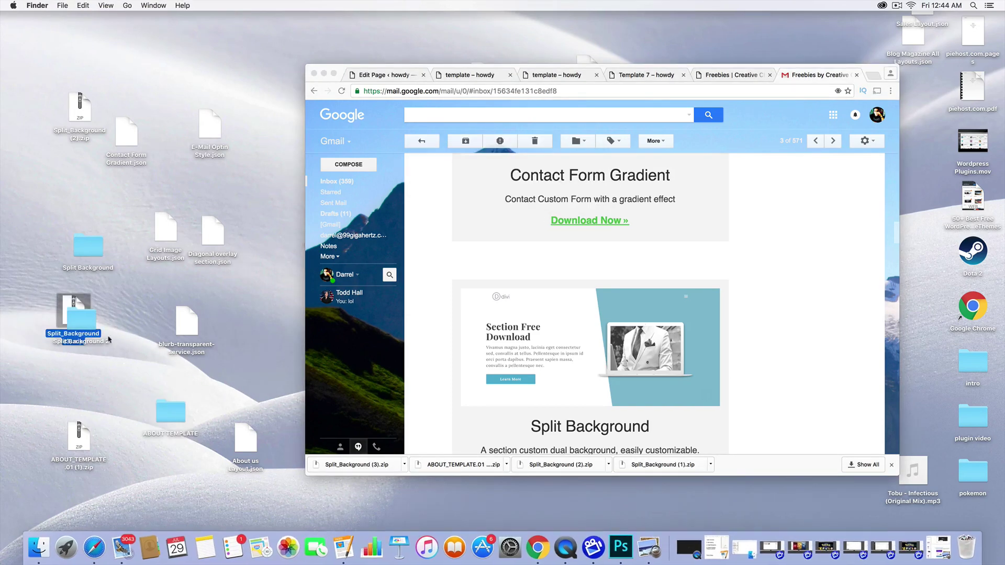
{"action": "left_click_drag", "start_coordinate": [84, 325], "coordinate": [102, 378]}
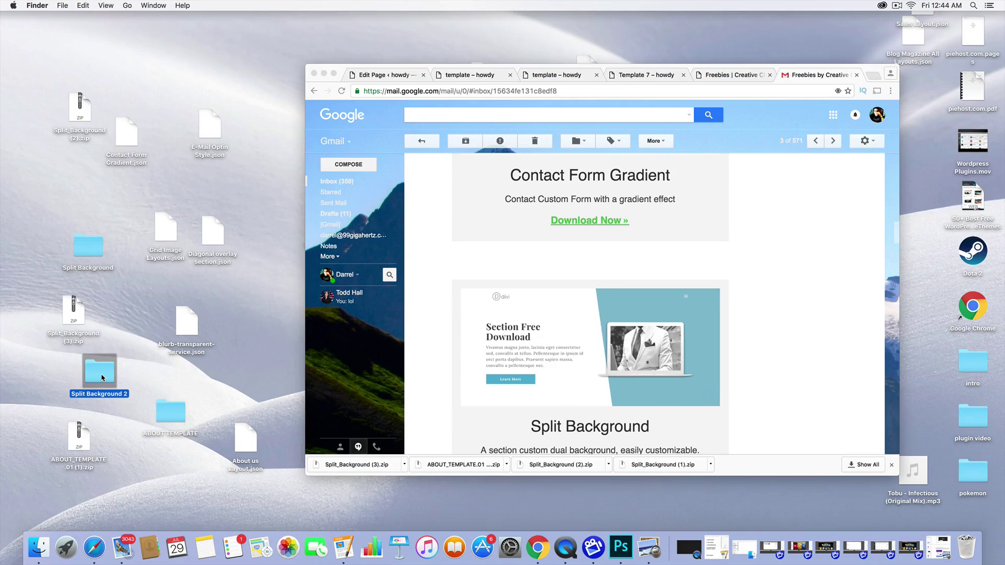
- Move Split-Background.json from Split Background 2 onto the desktop, replacing the older copy
{"action": "double_click", "coordinate": [101, 378]}
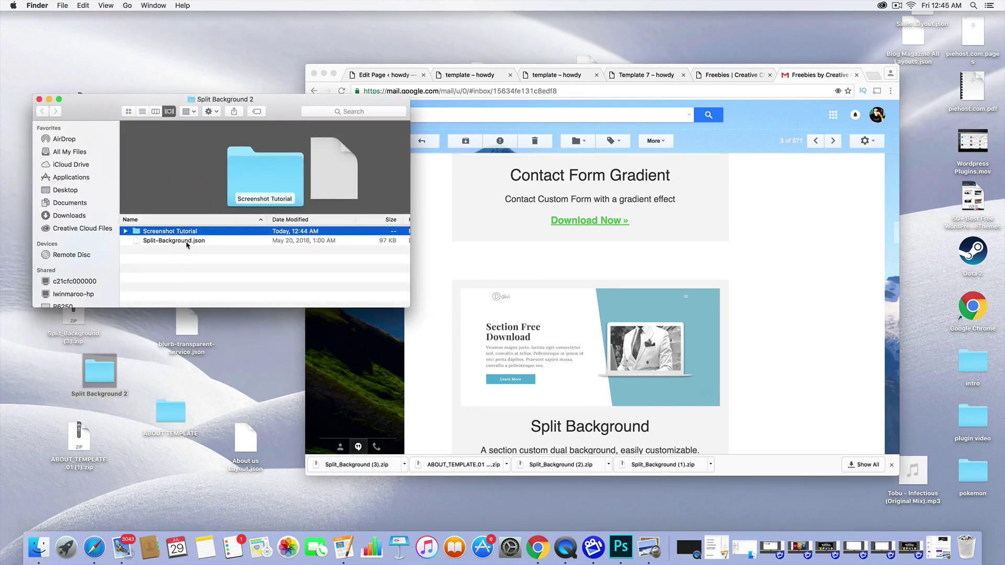
{"action": "left_click_drag", "start_coordinate": [187, 245], "coordinate": [208, 448]}
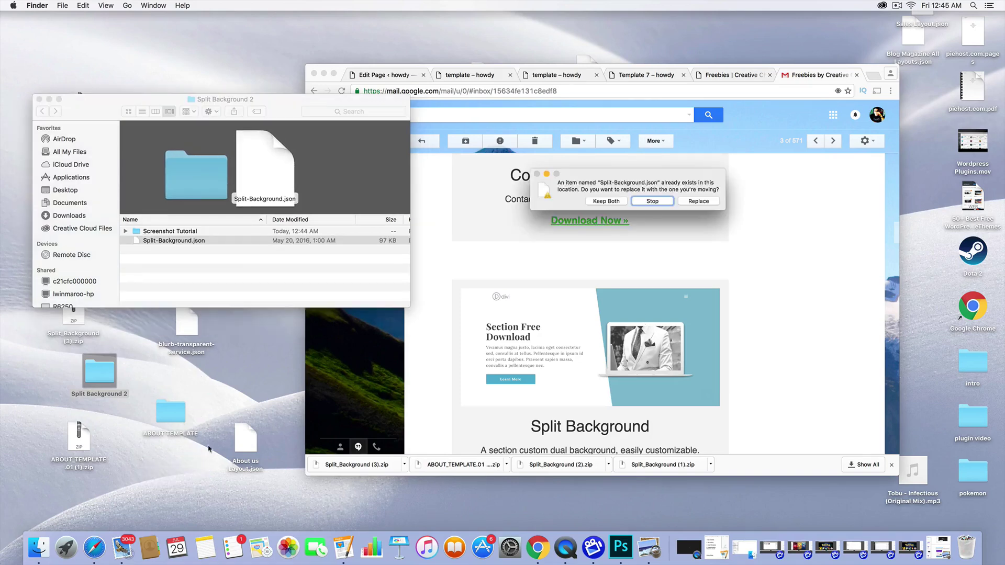
{"action": "left_click", "coordinate": [698, 201]}
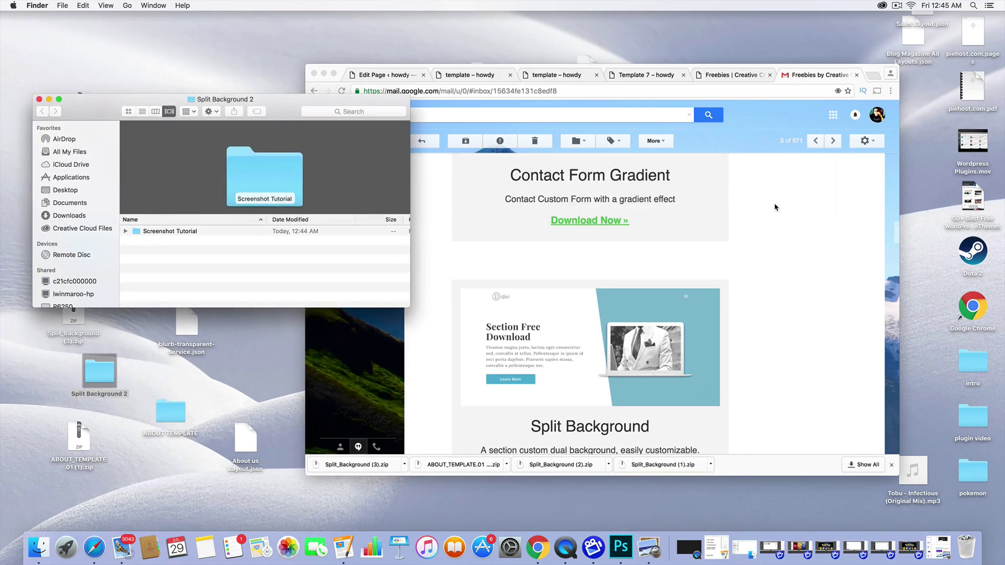
{"action": "left_click", "coordinate": [459, 76]}
{"action": "left_click", "coordinate": [392, 76]}
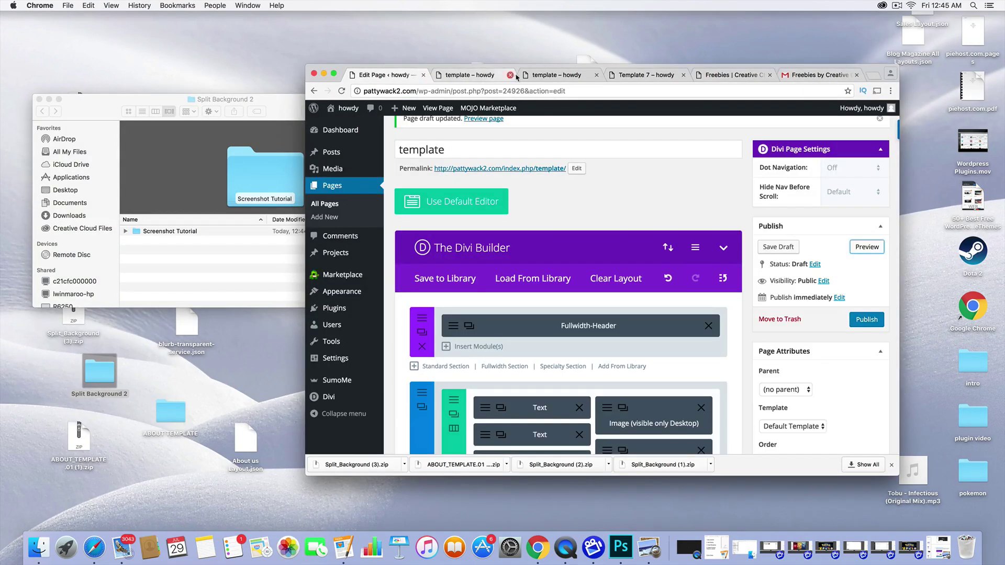
- Make Chrome full screen and choose to stay on the page at the leave-site warning
{"action": "mouse_move", "coordinate": [406, 108]}
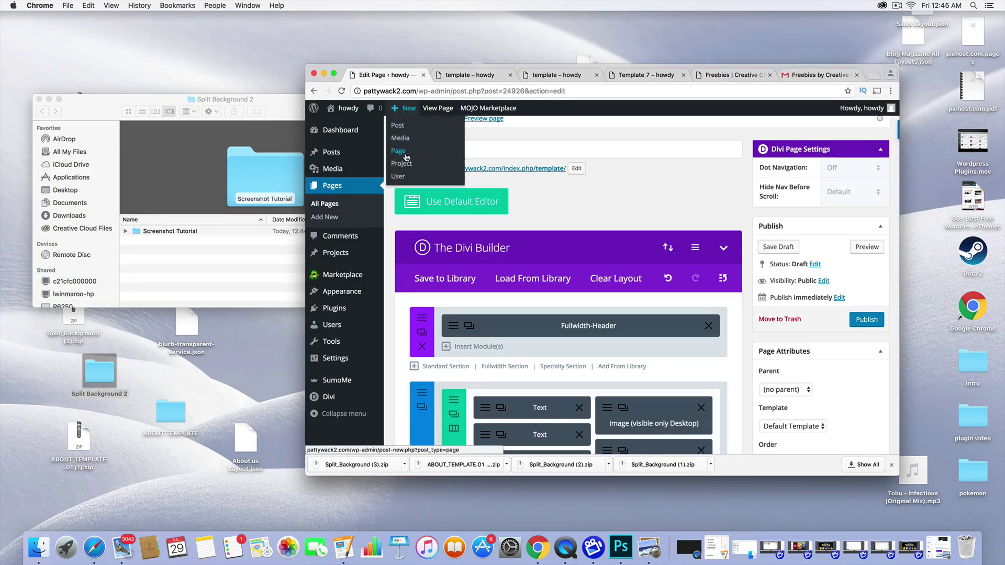
{"action": "left_click", "coordinate": [337, 76]}
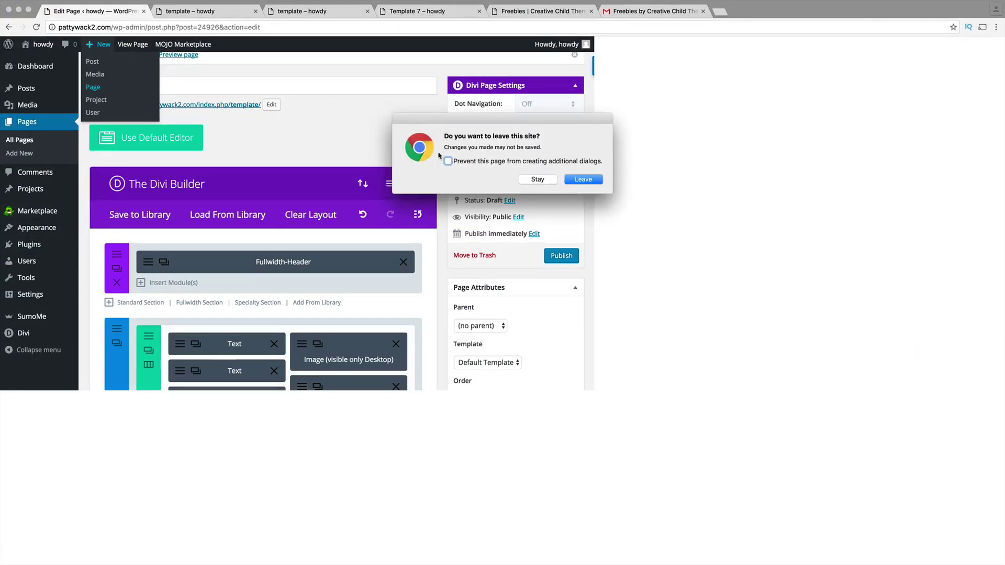
{"action": "left_click", "coordinate": [584, 179]}
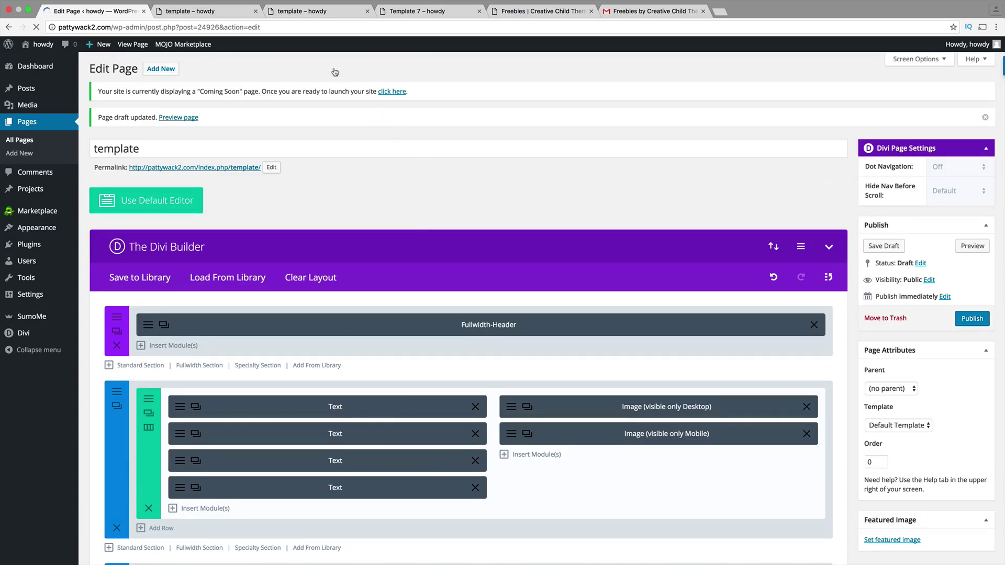
- Close the template and Template 7 preview tabs and the Edit Page tab
{"action": "left_click", "coordinate": [255, 11]}
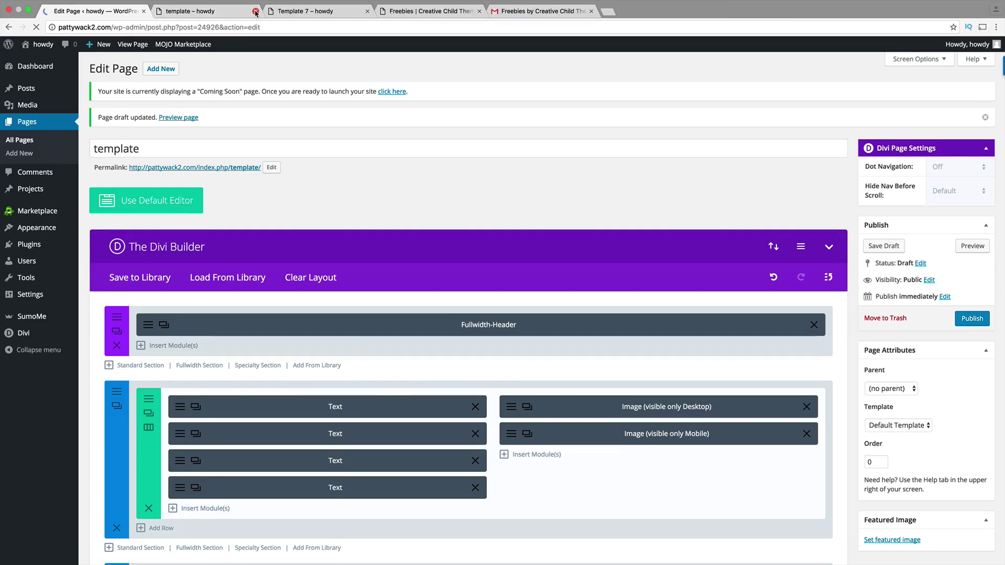
{"action": "left_click", "coordinate": [255, 11]}
{"action": "left_click", "coordinate": [255, 11]}
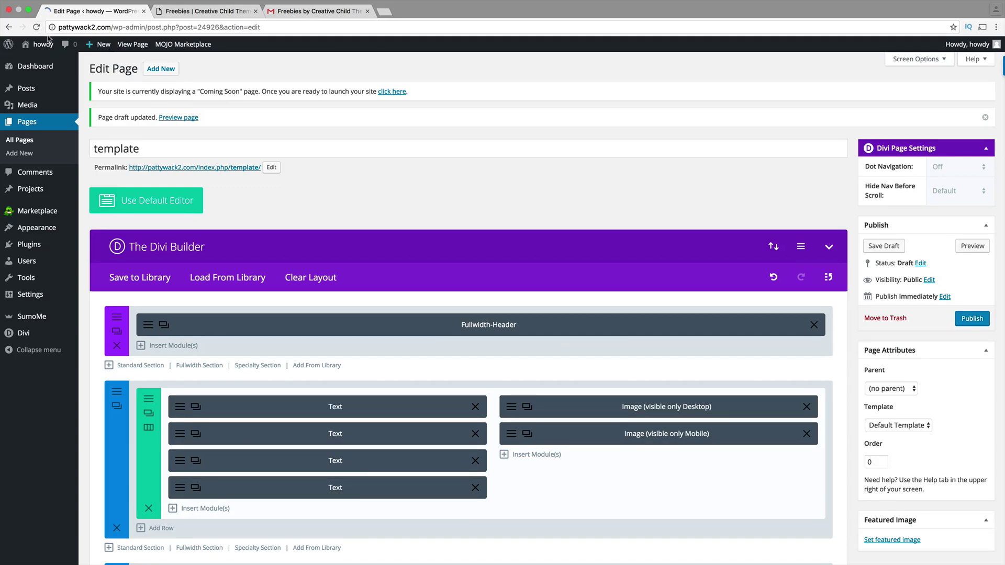
{"action": "left_click", "coordinate": [144, 12]}
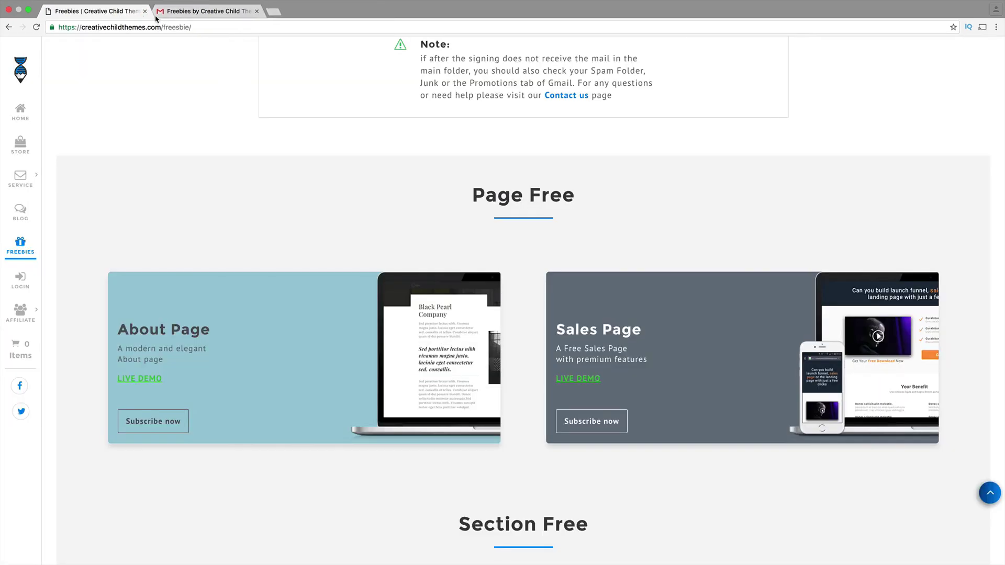
- Load pattywack2.com in a new browser tab
{"action": "left_click", "coordinate": [274, 11]}
{"action": "type", "text": "pattywack2.com"}
{"action": "key", "text": "Return"}
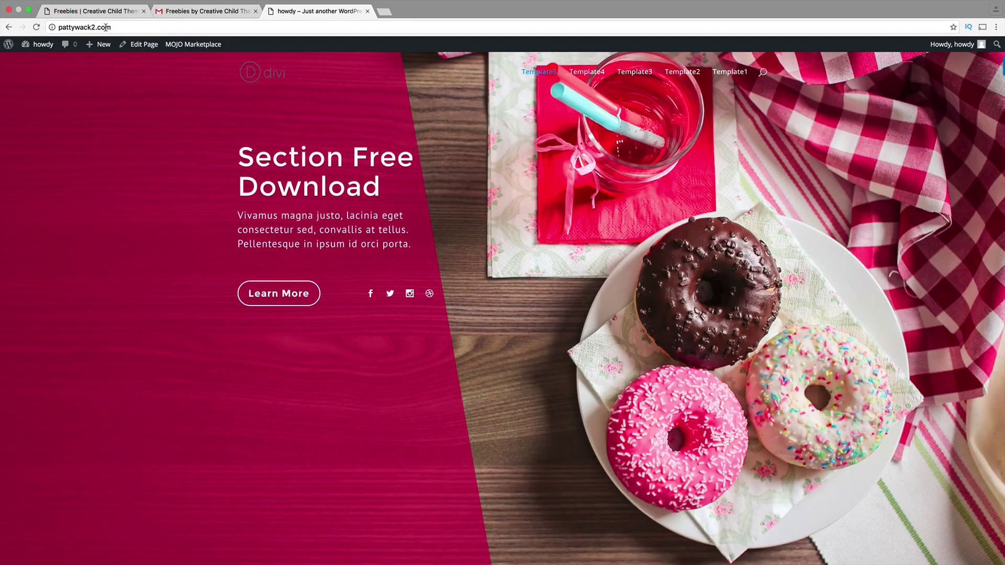
- Create a new page titled 'template' and build it with the Divi Builder
{"action": "mouse_move", "coordinate": [99, 44]}
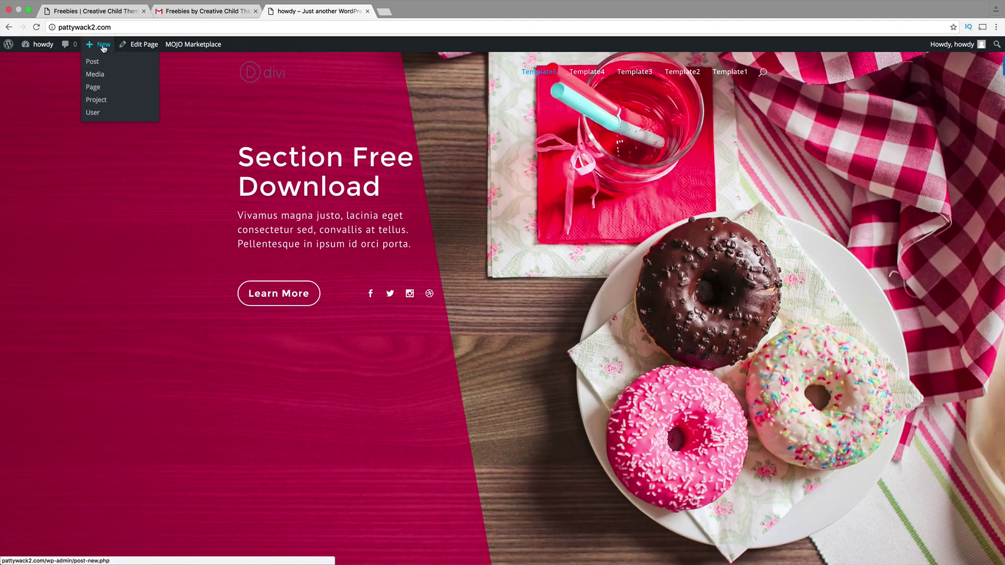
{"action": "left_click", "coordinate": [105, 92]}
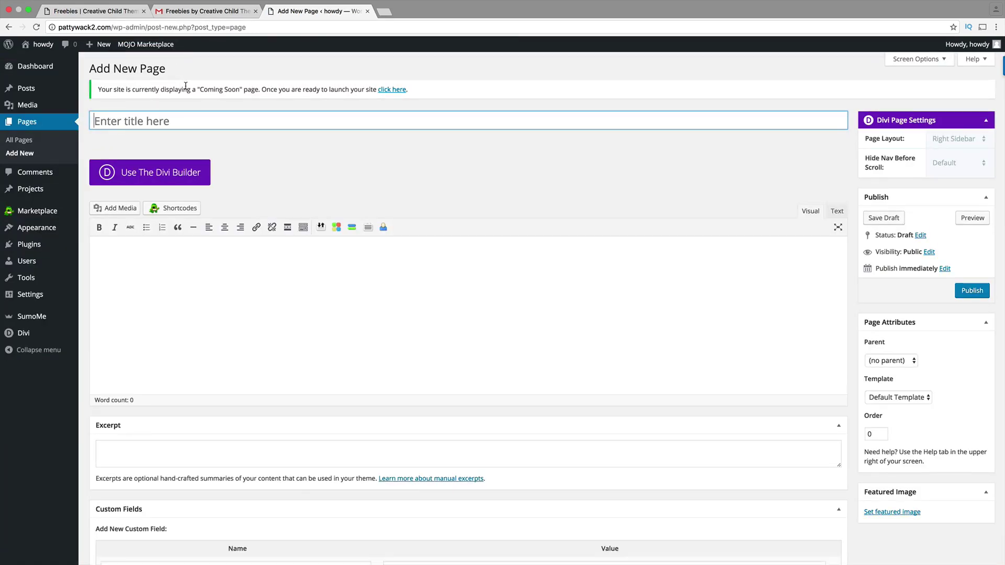
{"action": "type", "text": "tit"}
{"action": "key", "text": "BackSpace"}
{"action": "key", "text": "BackSpace"}
{"action": "key", "text": "BackSpace"}
{"action": "type", "text": "templa"}
{"action": "left_click", "coordinate": [184, 173]}
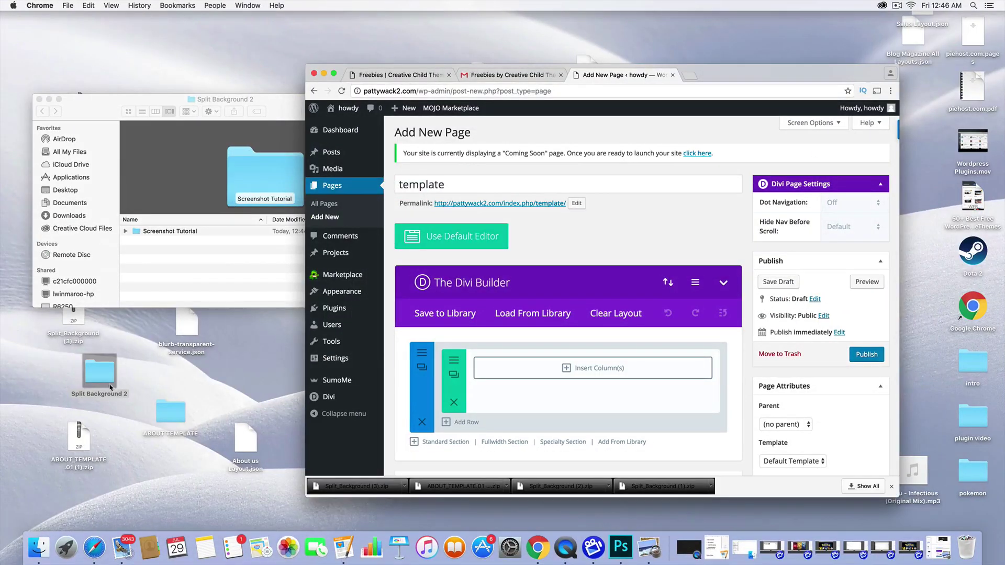
{"action": "left_click", "coordinate": [72, 335]}
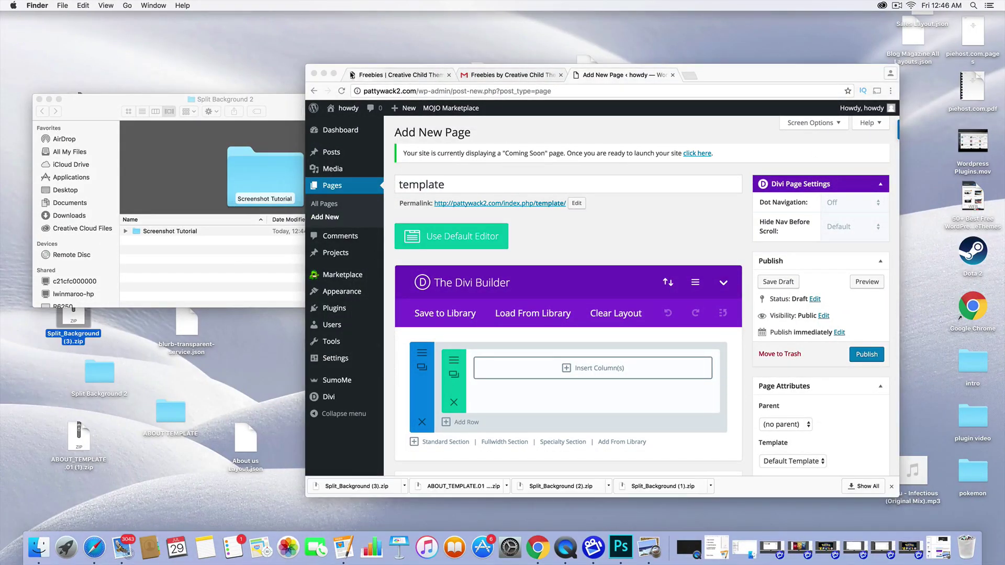
- Open the Divi portability Import panel and browse for a layout file
{"action": "left_click", "coordinate": [335, 74]}
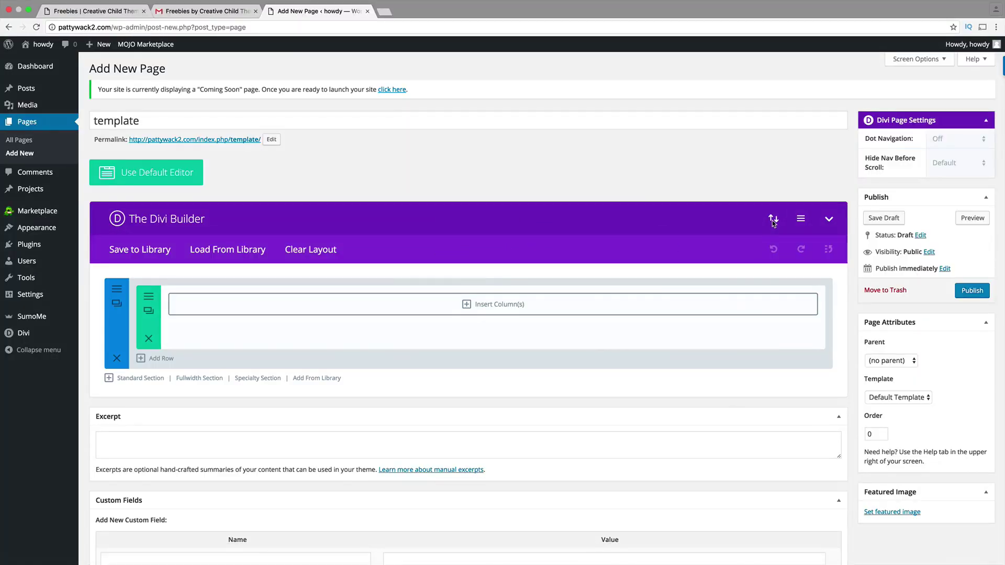
{"action": "left_click", "coordinate": [773, 220]}
{"action": "left_click", "coordinate": [496, 245]}
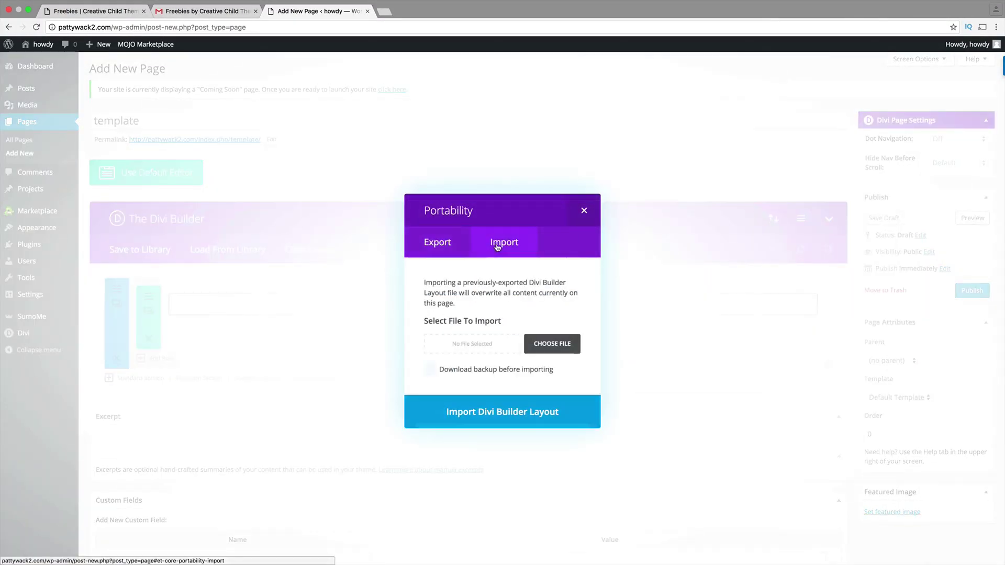
{"action": "left_click", "coordinate": [558, 341]}
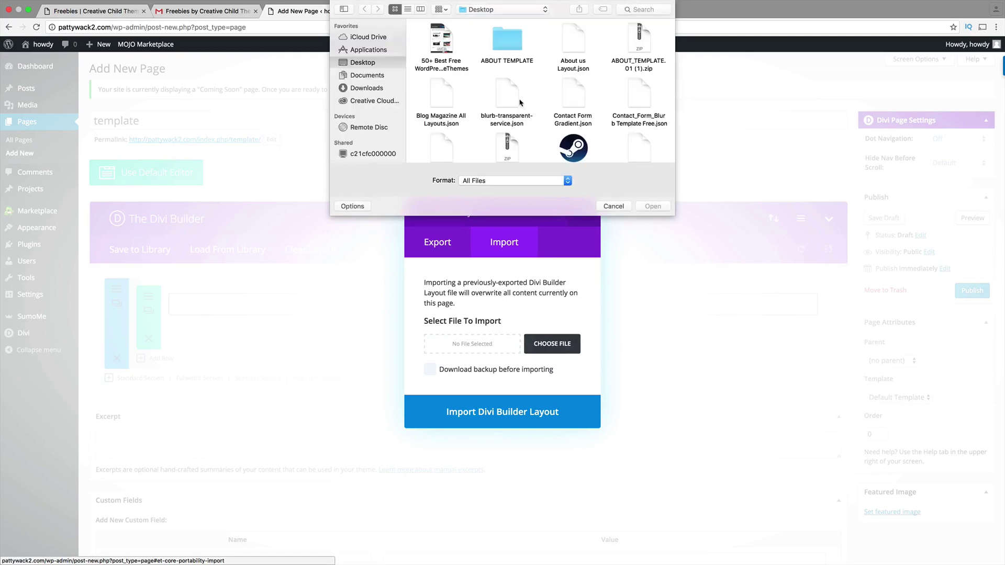
- Select Split-Background.json from the Desktop and import it as the Divi Builder layout
{"action": "left_click", "coordinate": [575, 72]}
{"action": "key", "text": "Down"}
{"action": "key", "text": "Down"}
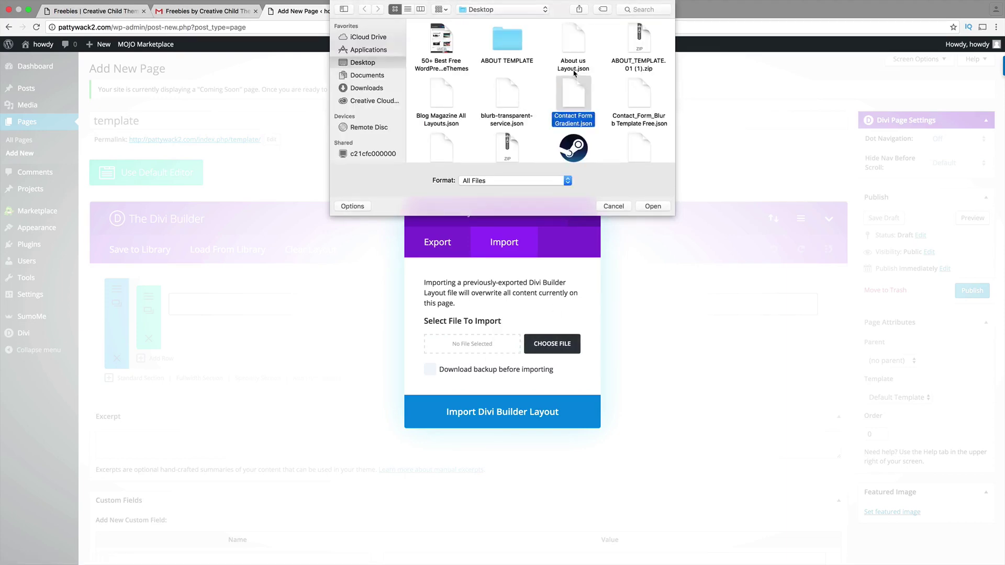
{"action": "key", "text": "Right"}
{"action": "key", "text": "Down"}
{"action": "key", "text": "Down"}
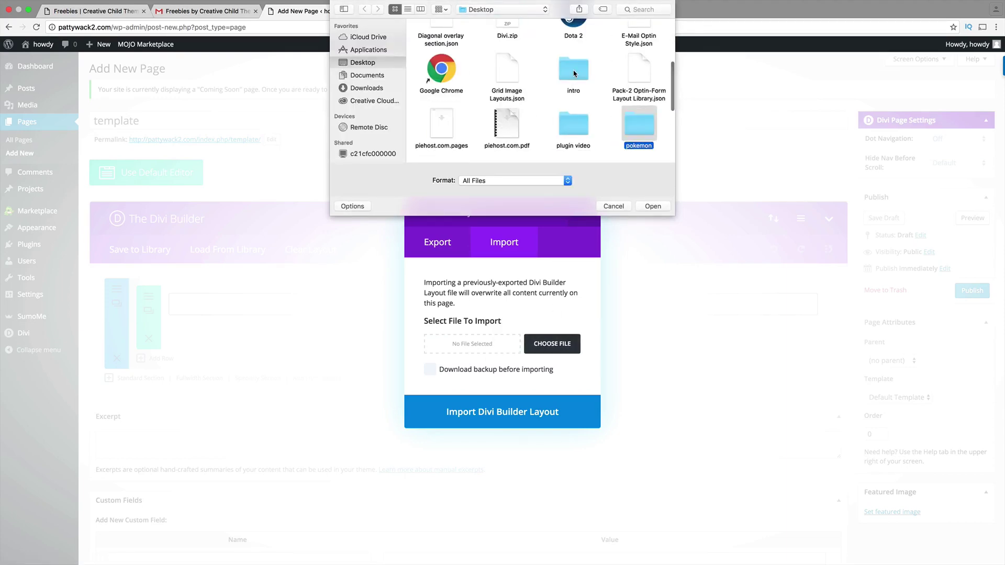
{"action": "key", "text": "Down"}
{"action": "key", "text": "Left"}
{"action": "key", "text": "Left"}
{"action": "key", "text": "Down"}
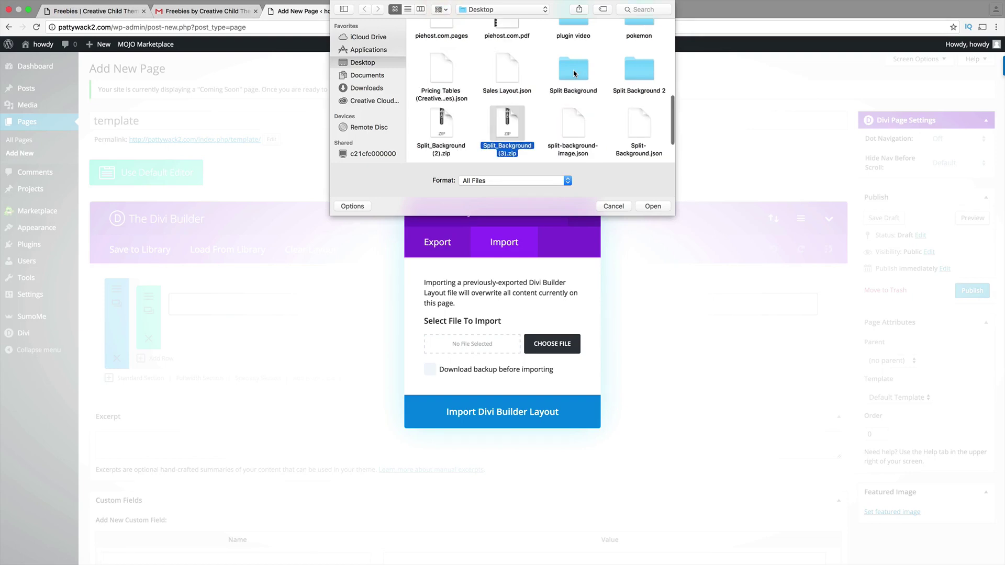
{"action": "key", "text": "Left"}
{"action": "key", "text": "Up"}
{"action": "key", "text": "Right"}
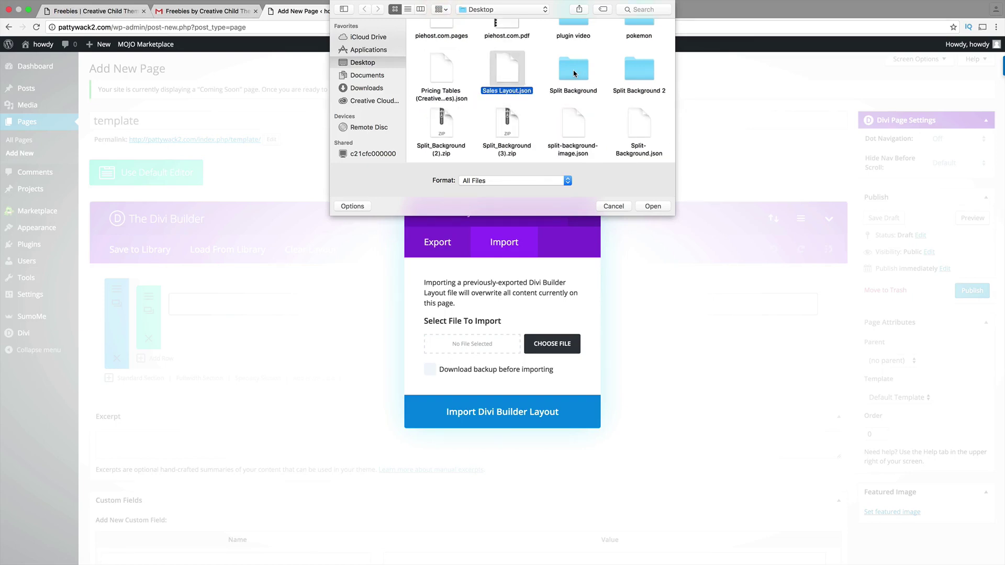
{"action": "key", "text": "Down"}
{"action": "key", "text": "Right"}
{"action": "key", "text": "Right"}
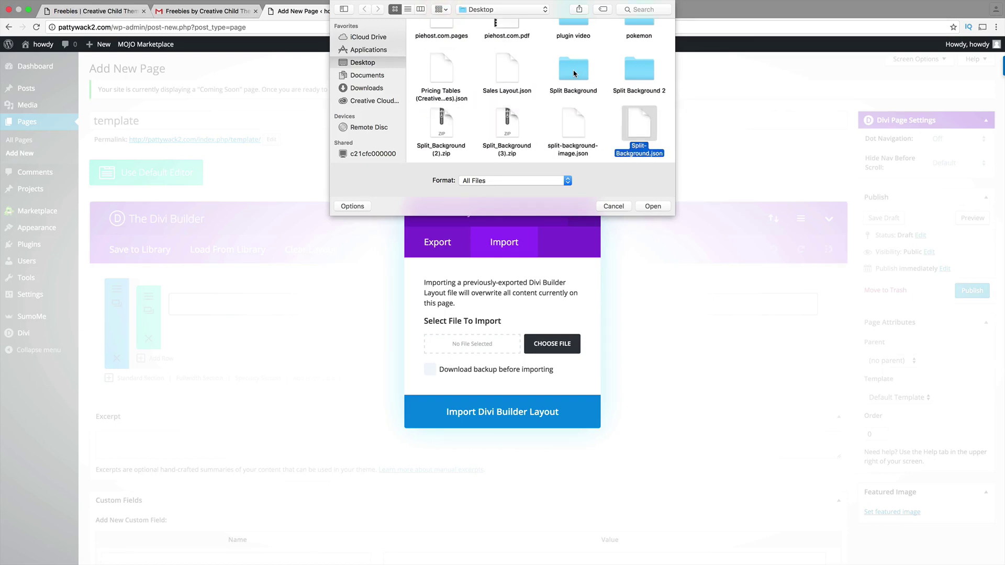
{"action": "double_click", "coordinate": [638, 137]}
{"action": "left_click", "coordinate": [537, 415]}
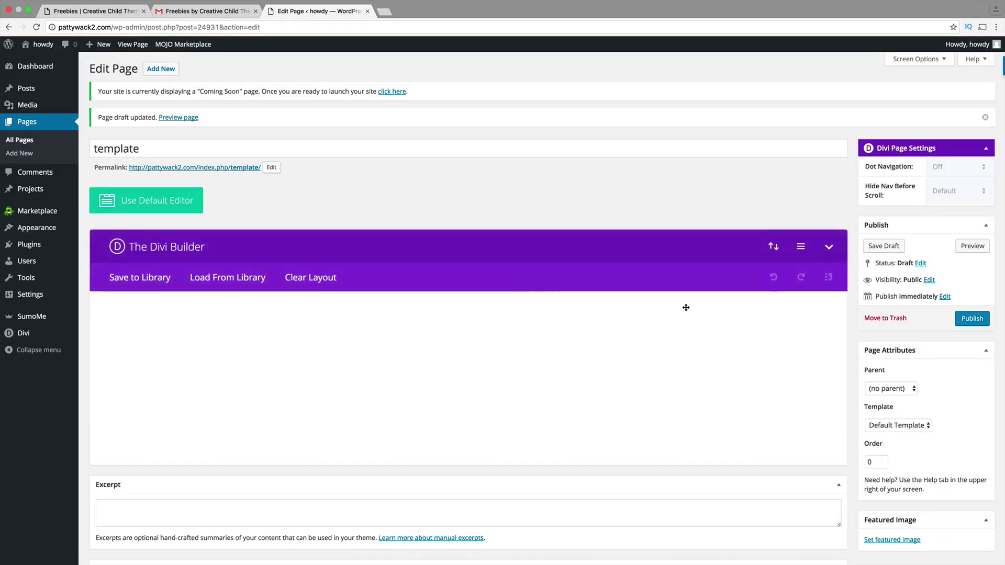
- Preview the page, then duplicate the imported Split Background section in the editor
{"action": "left_click", "coordinate": [964, 249]}
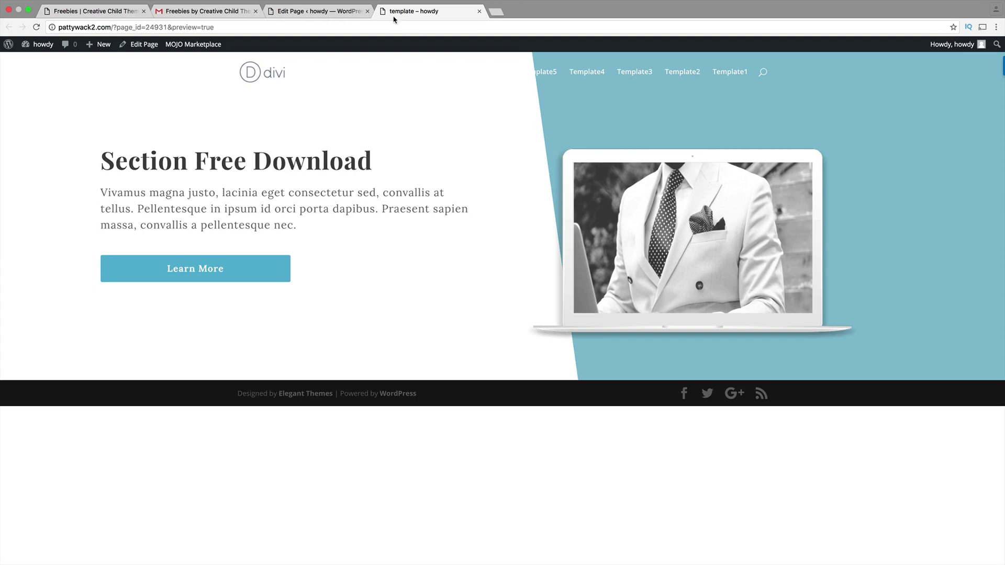
{"action": "left_click", "coordinate": [320, 11]}
{"action": "scroll", "coordinate": [134, 325], "scroll_direction": "down", "scroll_amount": 1}
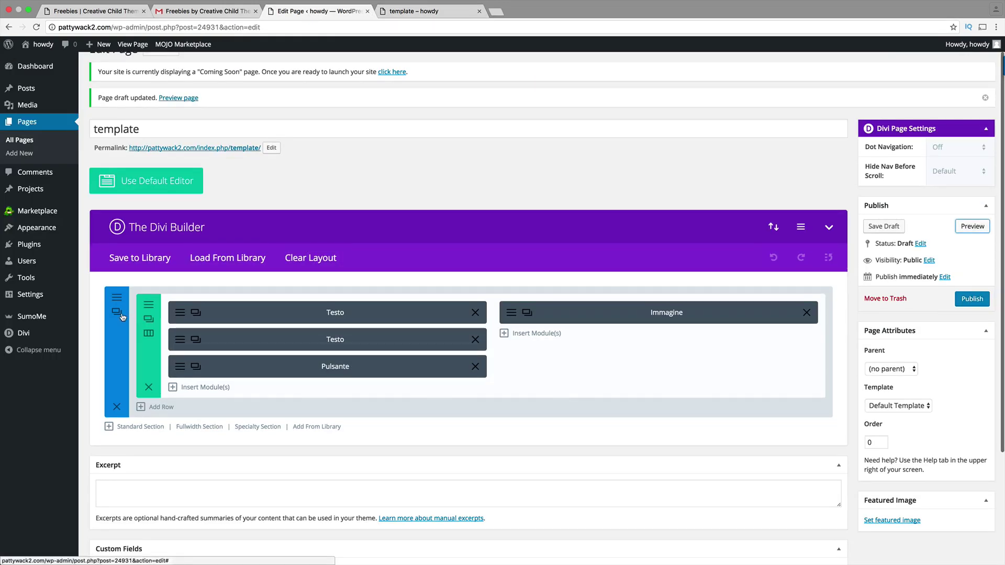
{"action": "left_click", "coordinate": [118, 313]}
{"action": "scroll", "coordinate": [157, 335], "scroll_direction": "down", "scroll_amount": 2}
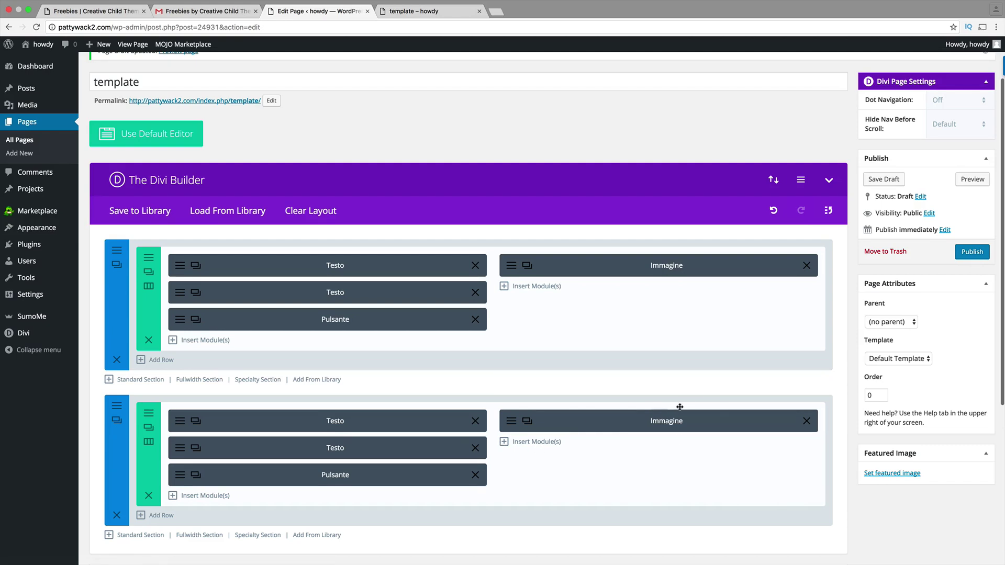
- Preview the page again and scroll through both Section Free Download sections
{"action": "left_click", "coordinate": [972, 179]}
{"action": "left_click", "coordinate": [430, 11]}
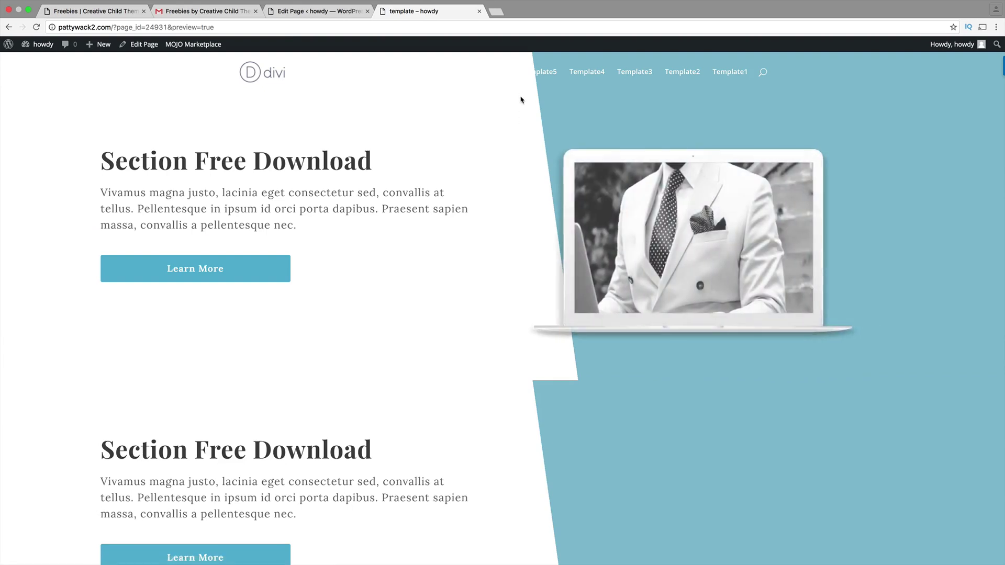
{"action": "scroll", "coordinate": [524, 387], "scroll_direction": "down", "scroll_amount": 5}
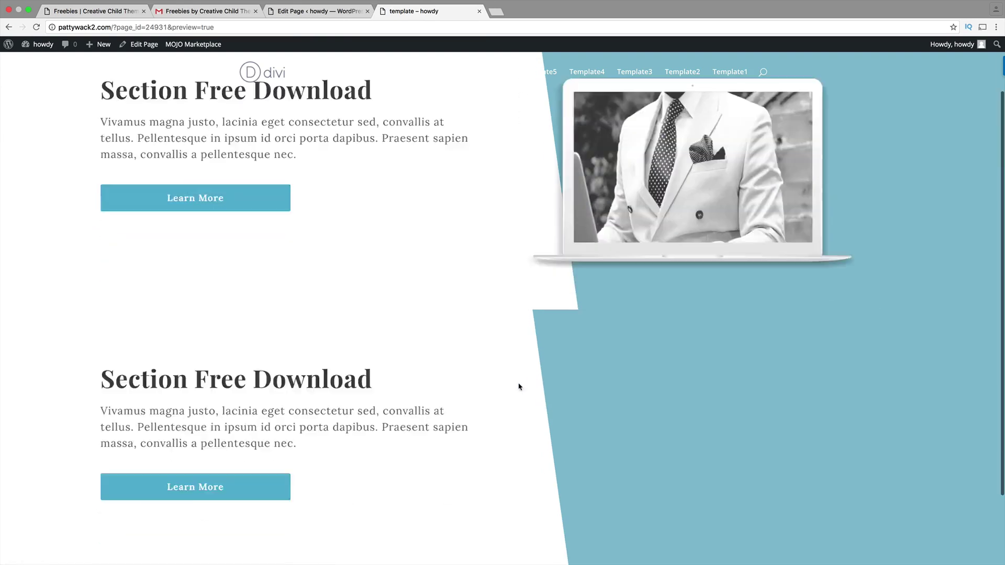
{"action": "scroll", "coordinate": [557, 314], "scroll_direction": "up", "scroll_amount": 3}
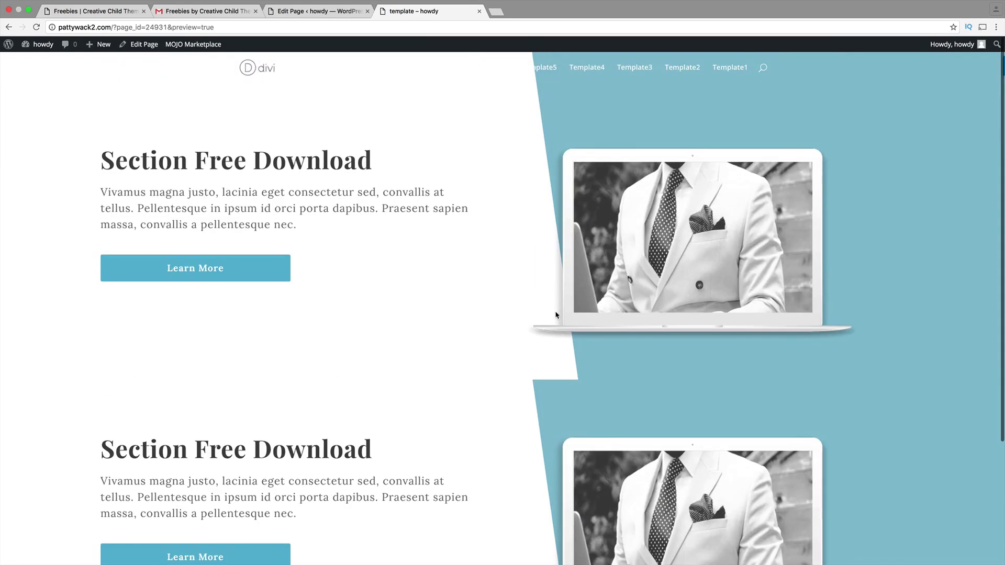
{"action": "scroll", "coordinate": [552, 310], "scroll_direction": "down", "scroll_amount": 5}
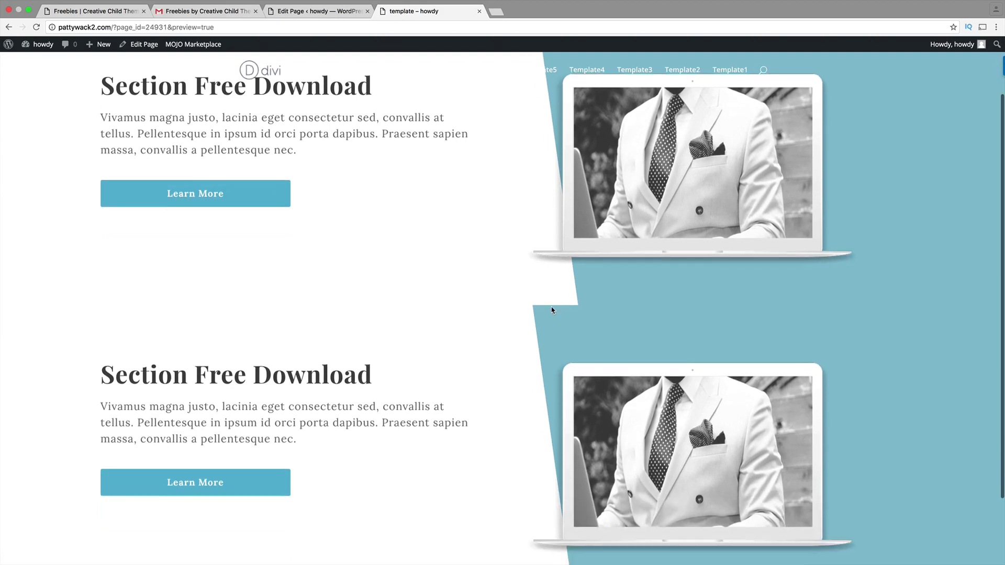
{"action": "scroll", "coordinate": [552, 310], "scroll_direction": "up", "scroll_amount": 5}
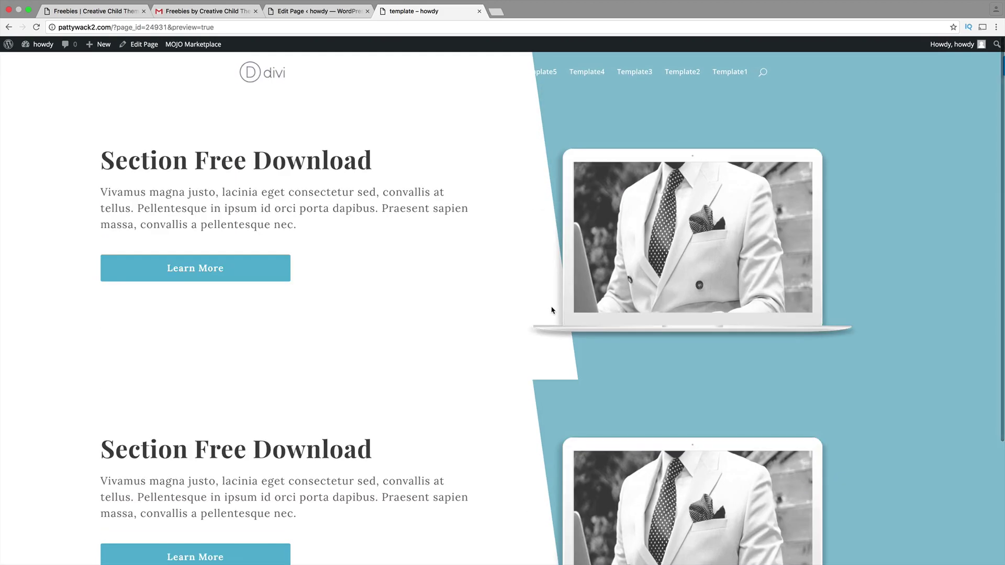
- Visit the Template1, Template2, Template3, Template4 and Template5 pages from the site menu
{"action": "left_click", "coordinate": [724, 75]}
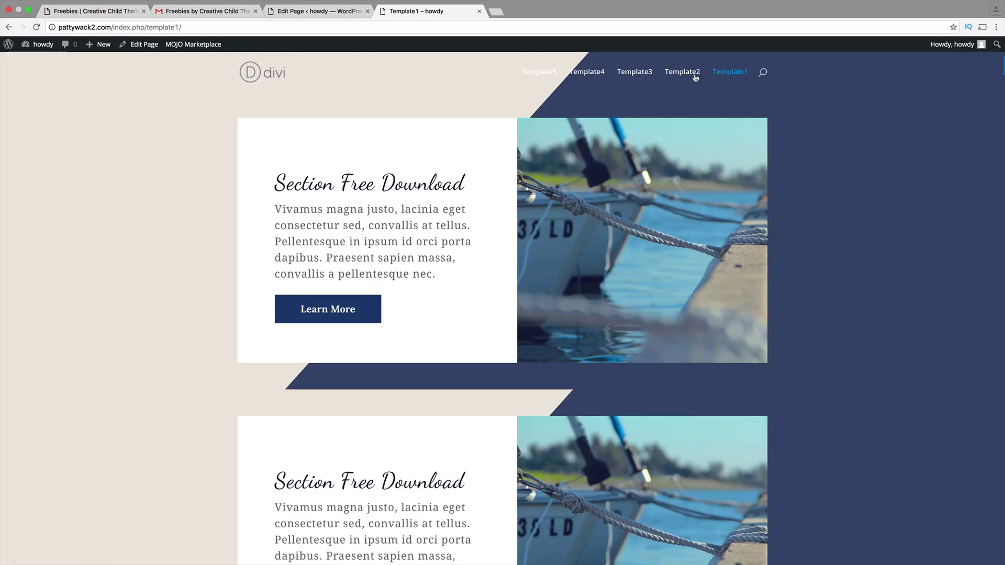
{"action": "left_click", "coordinate": [689, 76]}
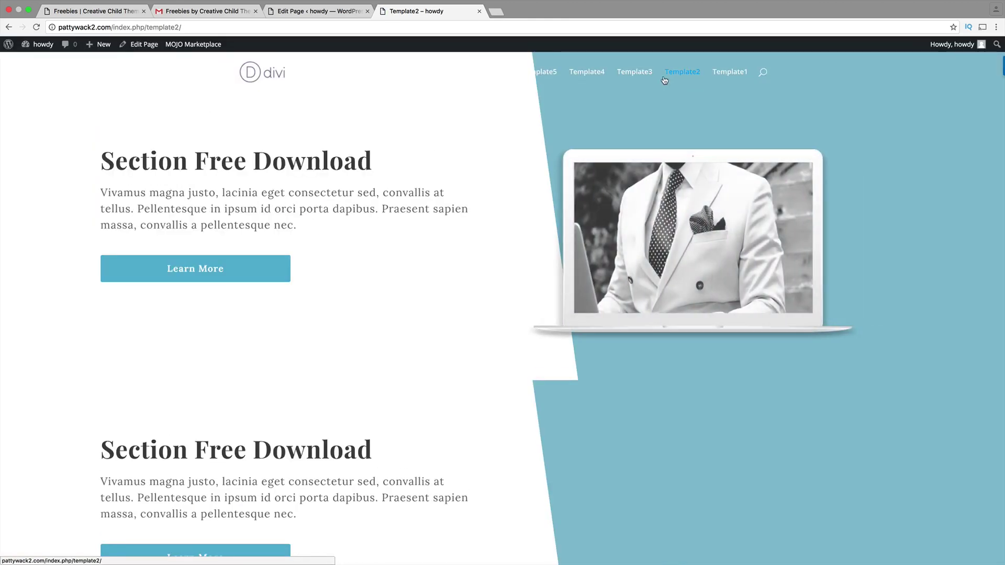
{"action": "left_click", "coordinate": [632, 80]}
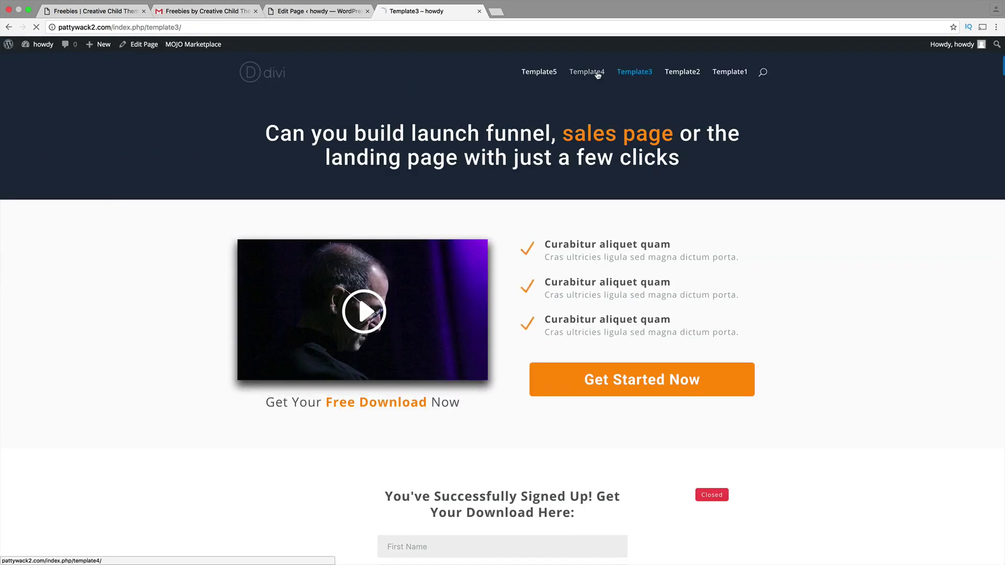
{"action": "left_click", "coordinate": [598, 75]}
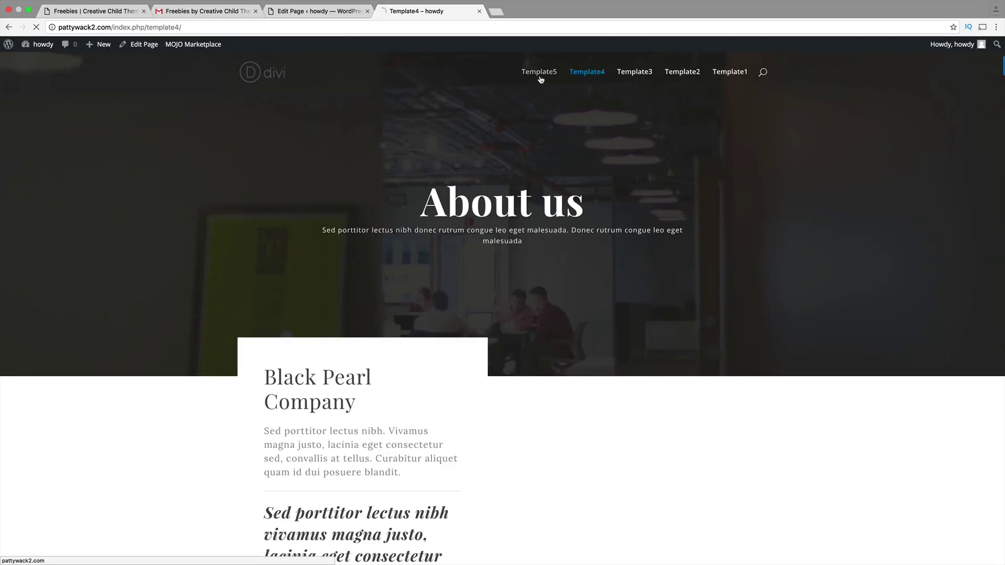
{"action": "left_click", "coordinate": [541, 79]}
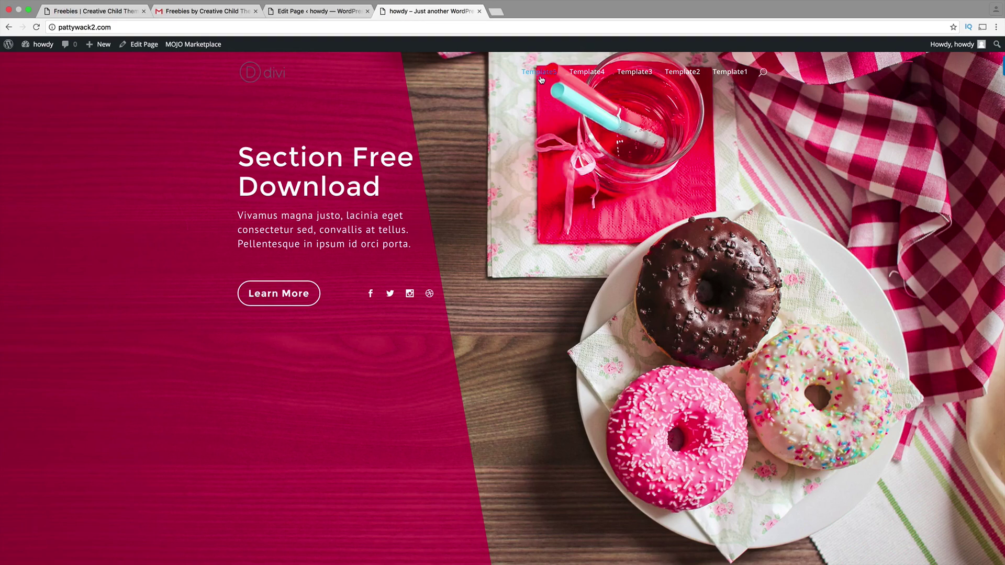
- Open darrelwilson.com in a new browser tab
{"action": "left_click", "coordinate": [496, 12]}
{"action": "type", "text": "darrelwilson.com"}
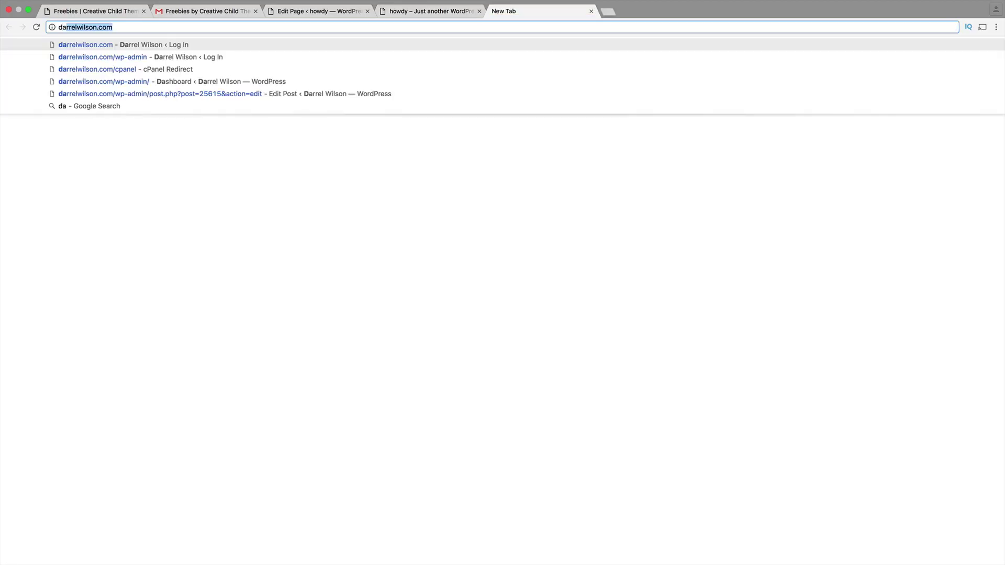
{"action": "key", "text": "Return"}
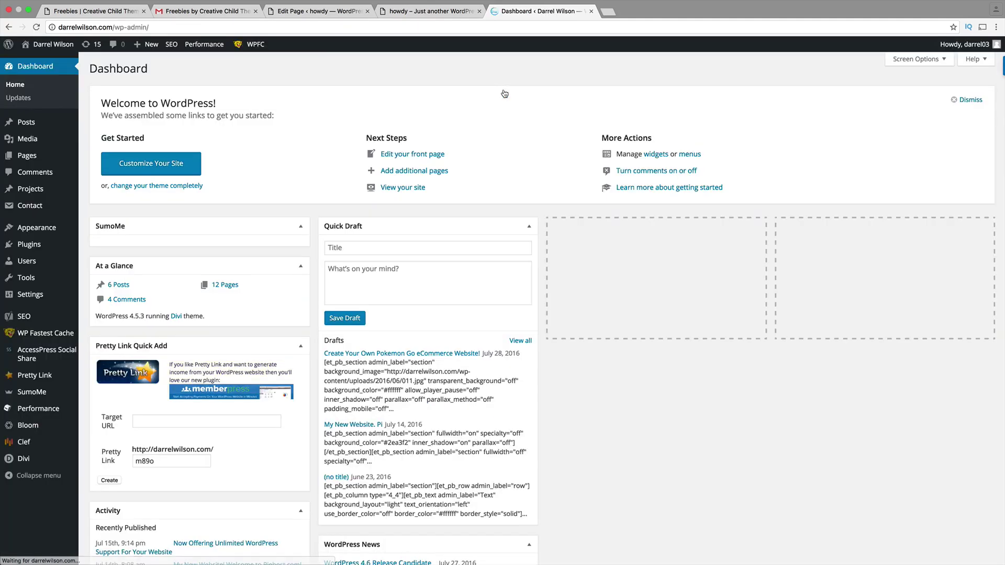
- Visit the live site from the admin bar and scroll through its homepage
{"action": "mouse_move", "coordinate": [32, 45]}
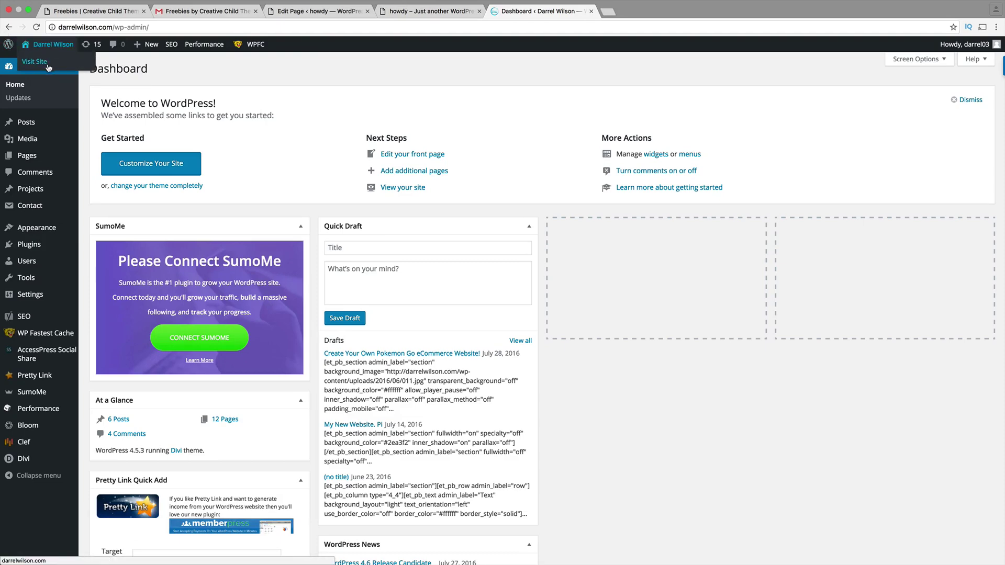
{"action": "left_click", "coordinate": [45, 63]}
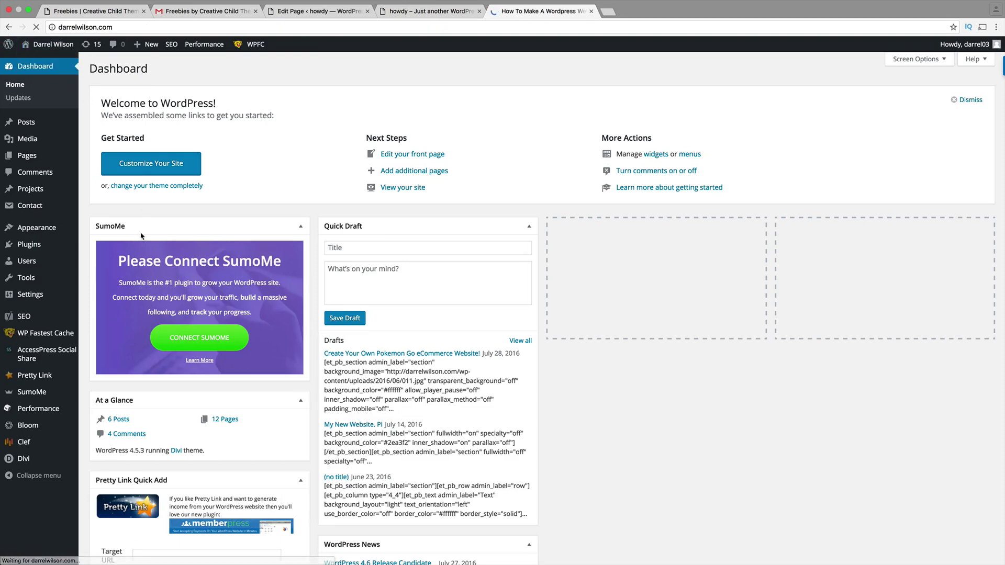
{"action": "scroll", "coordinate": [226, 411], "scroll_direction": "down", "scroll_amount": 5}
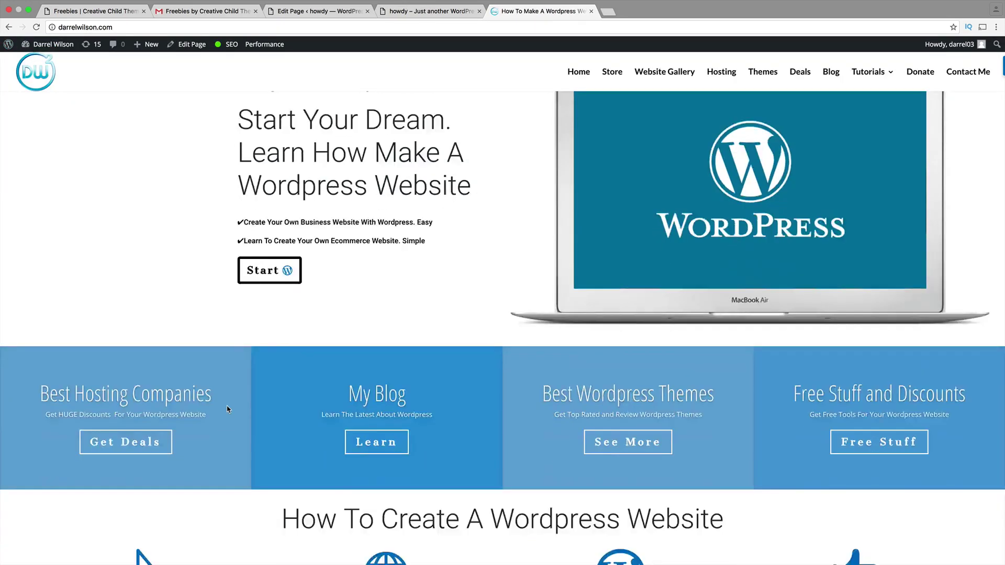
{"action": "scroll", "coordinate": [228, 409], "scroll_direction": "down", "scroll_amount": 10}
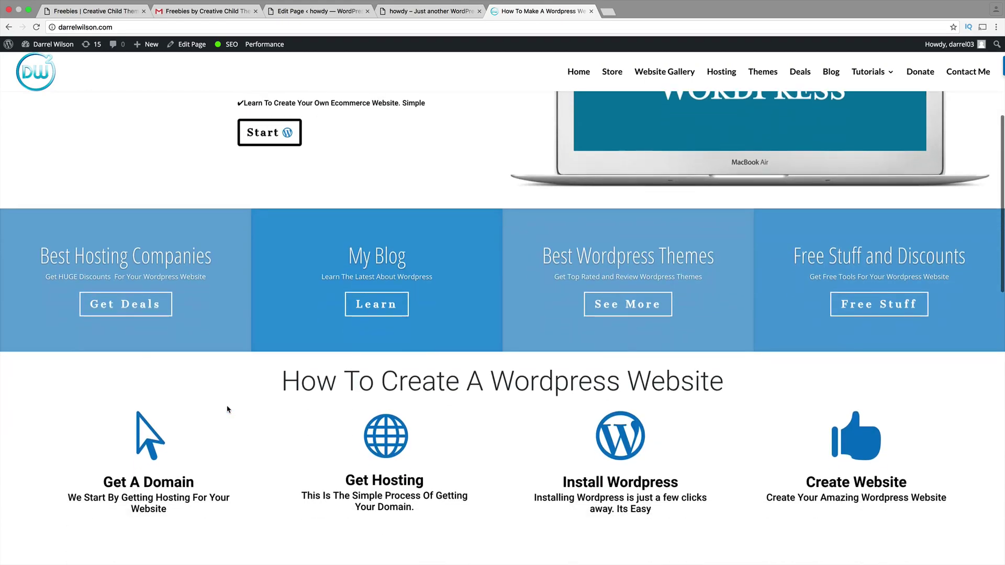
{"action": "scroll", "coordinate": [227, 409], "scroll_direction": "down", "scroll_amount": 11}
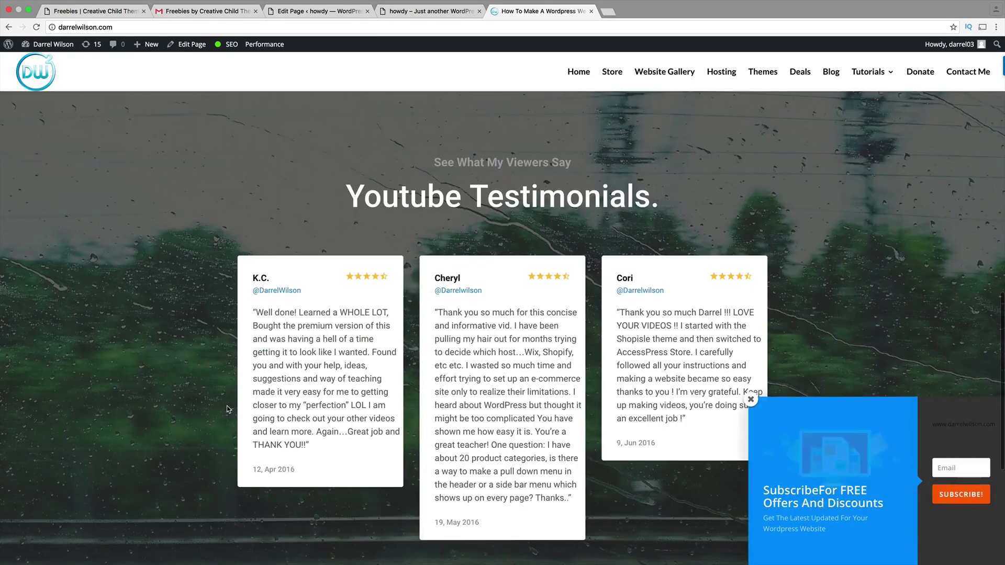
{"action": "scroll", "coordinate": [228, 408], "scroll_direction": "down", "scroll_amount": 1}
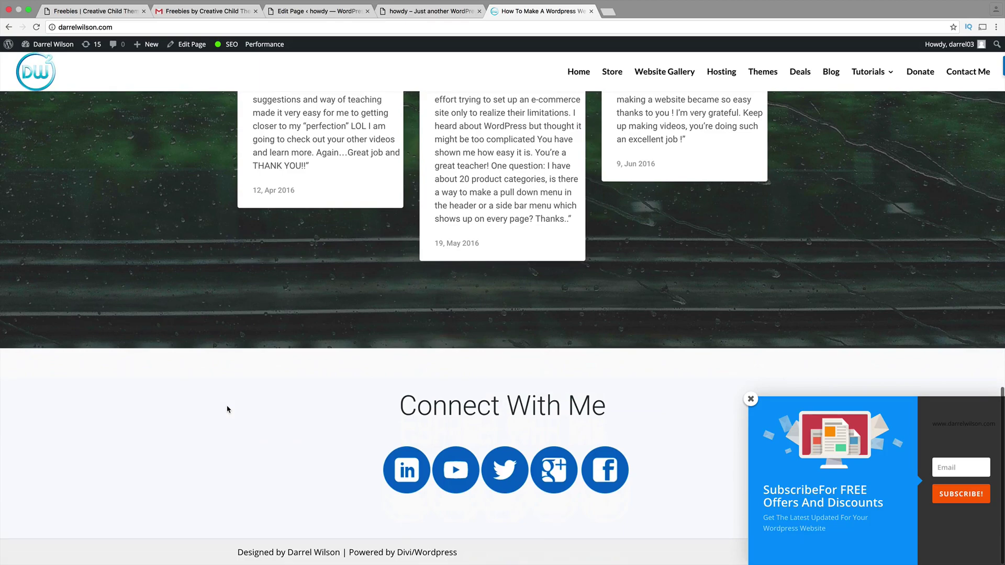
{"action": "scroll", "coordinate": [227, 409], "scroll_direction": "up", "scroll_amount": 20}
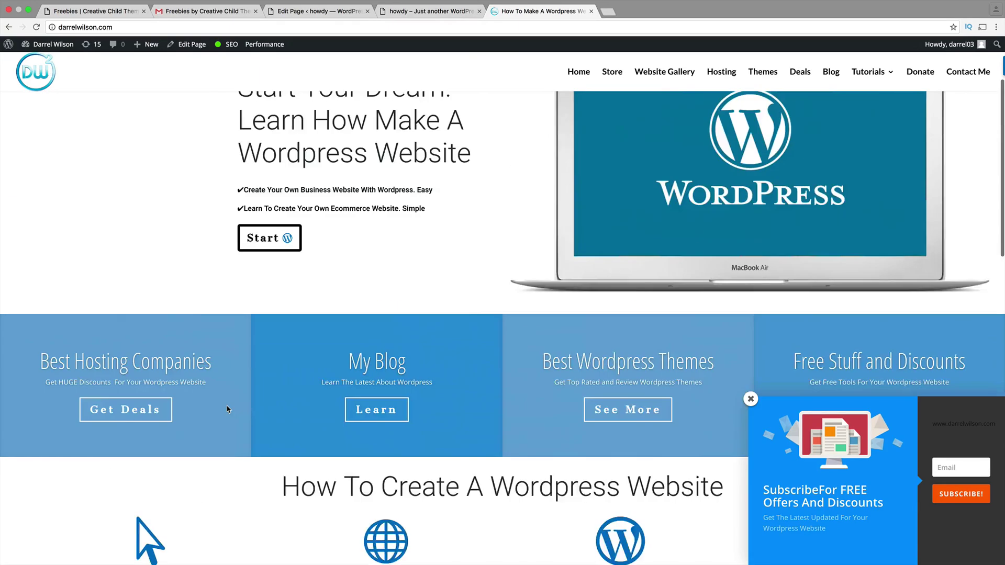
{"action": "scroll", "coordinate": [227, 409], "scroll_direction": "up", "scroll_amount": 3}
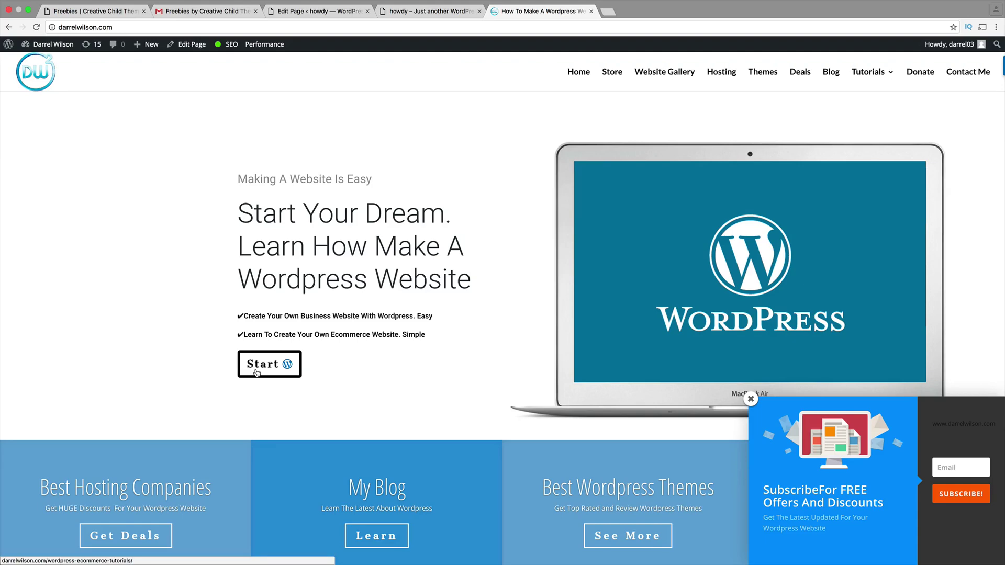
- Open the darrelwilson.com home page in Divi Builder and scroll through its rows
{"action": "left_click", "coordinate": [199, 46]}
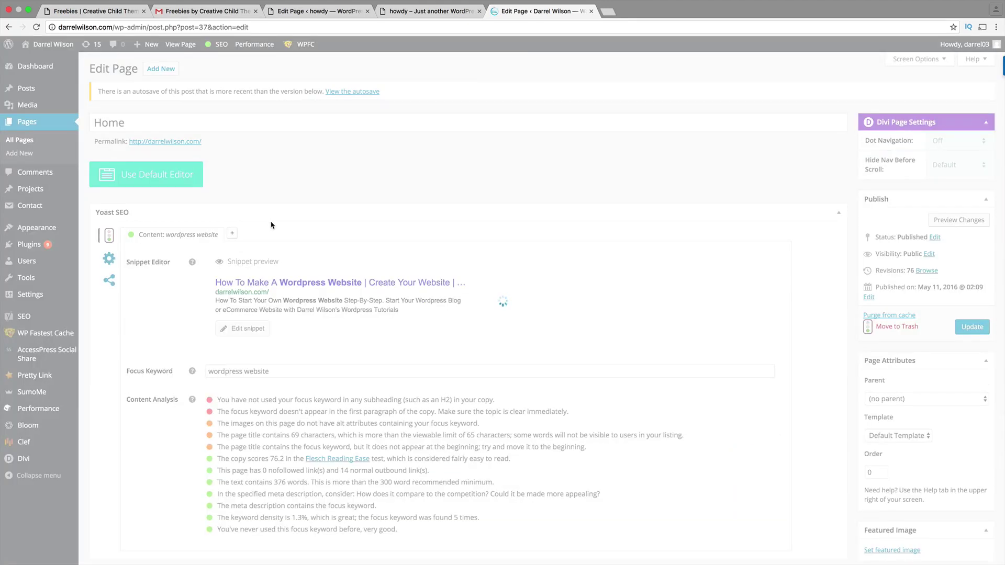
{"action": "scroll", "coordinate": [295, 260], "scroll_direction": "down", "scroll_amount": 3}
{"action": "scroll", "coordinate": [295, 259], "scroll_direction": "down", "scroll_amount": 15}
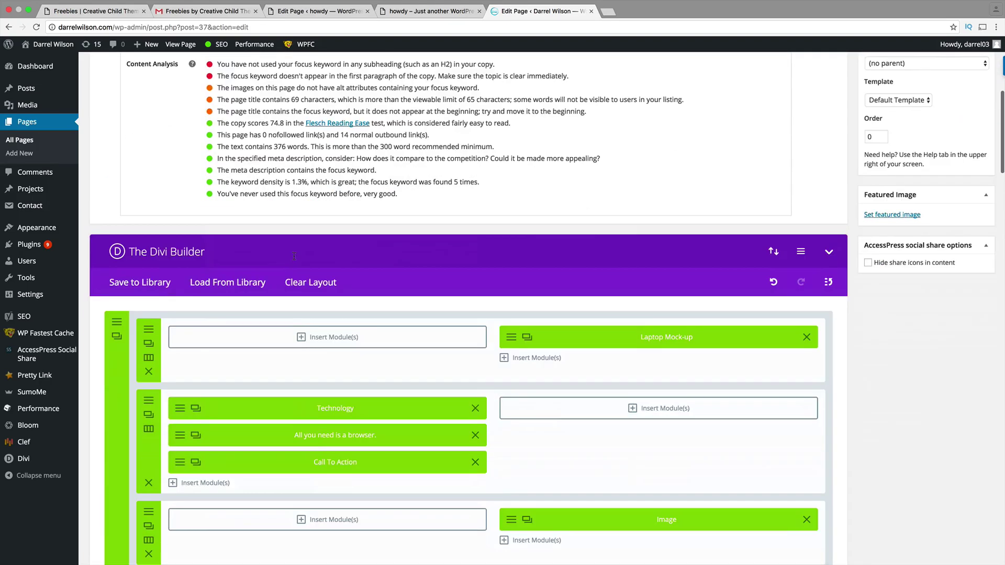
{"action": "scroll", "coordinate": [294, 257], "scroll_direction": "down", "scroll_amount": 15}
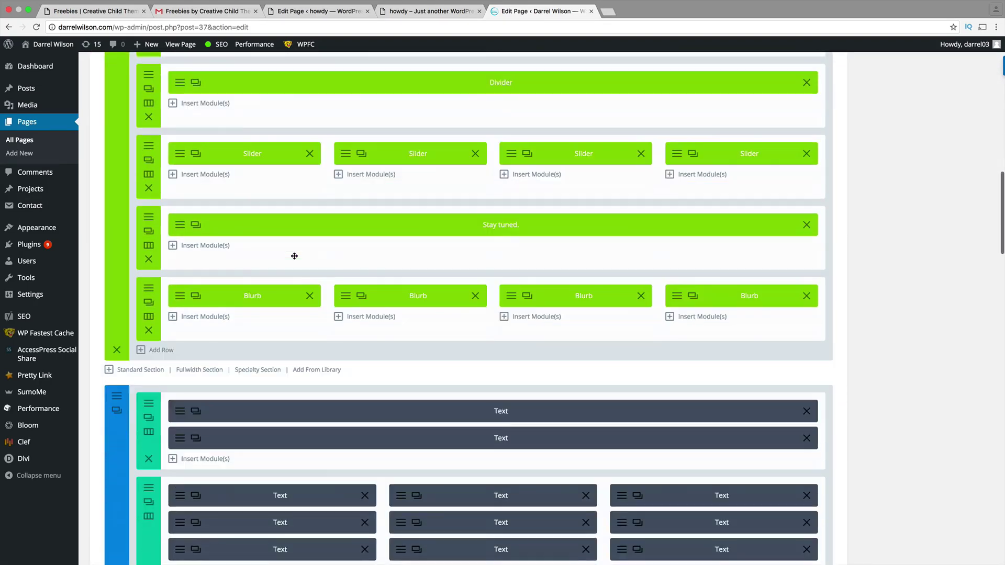
{"action": "scroll", "coordinate": [294, 256], "scroll_direction": "up", "scroll_amount": 20}
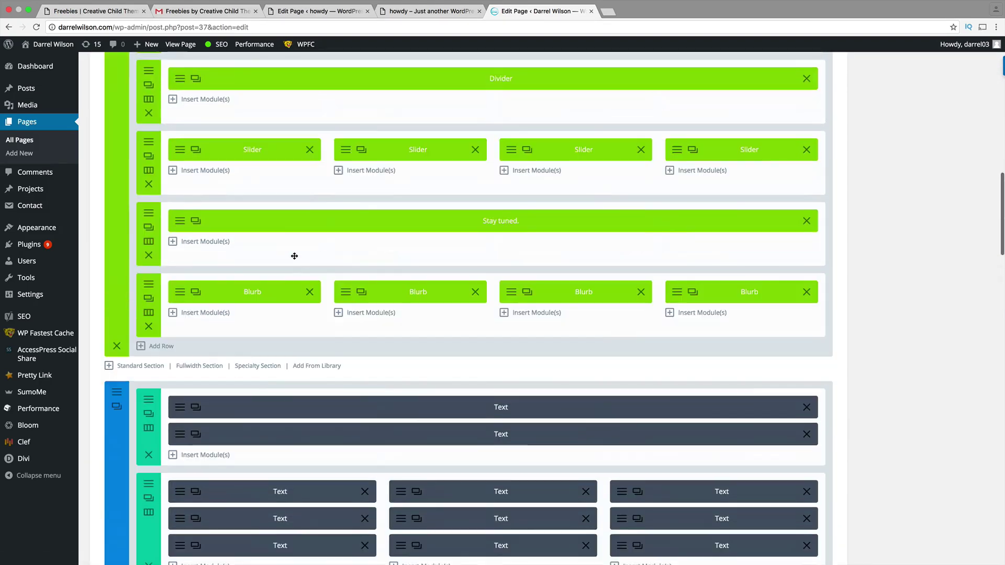
{"action": "scroll", "coordinate": [294, 259], "scroll_direction": "up", "scroll_amount": 3}
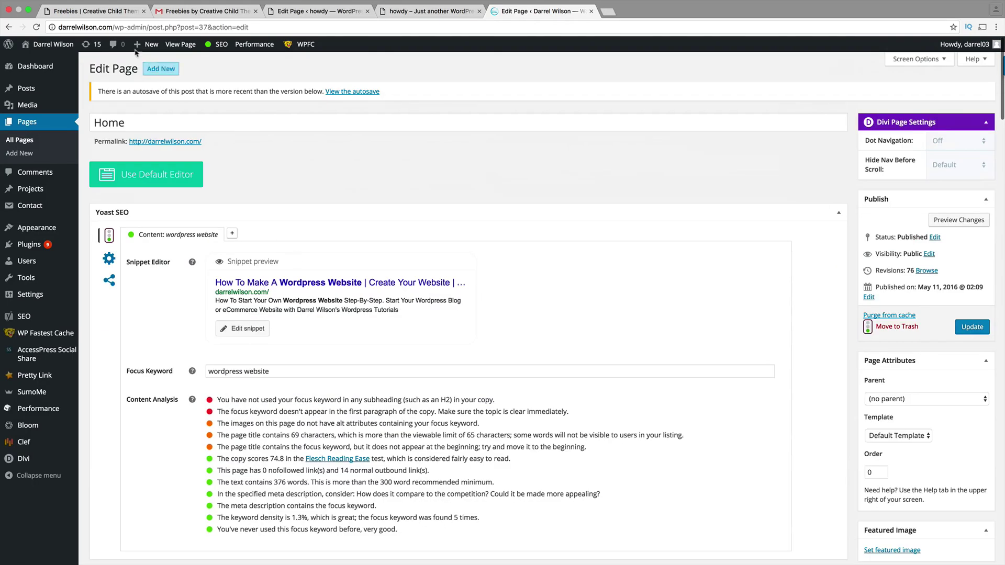
- Return to the live view, then back to the freebie site's Template5 homepage tab
{"action": "left_click", "coordinate": [88, 44]}
{"action": "left_click", "coordinate": [87, 11]}
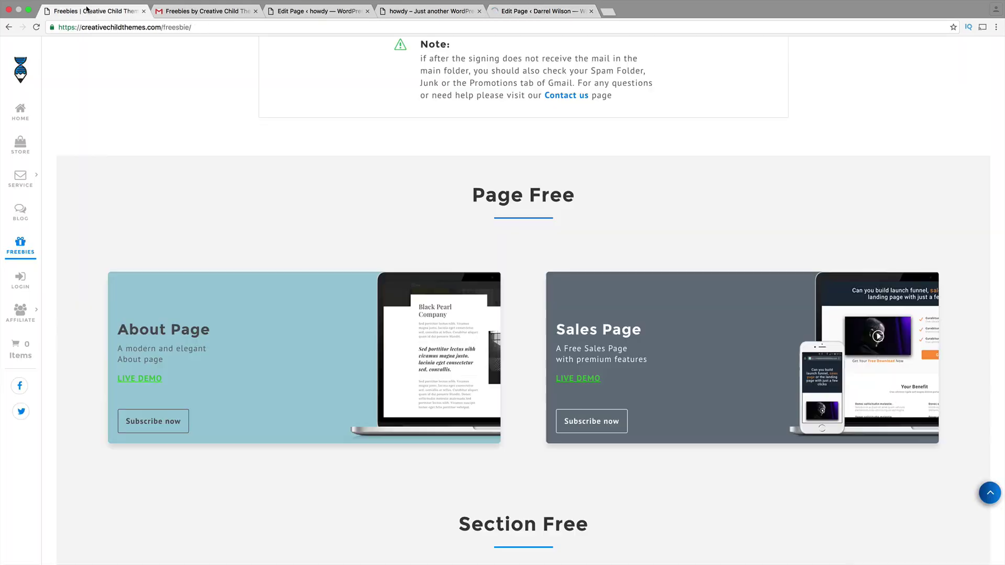
{"action": "left_click", "coordinate": [401, 12]}
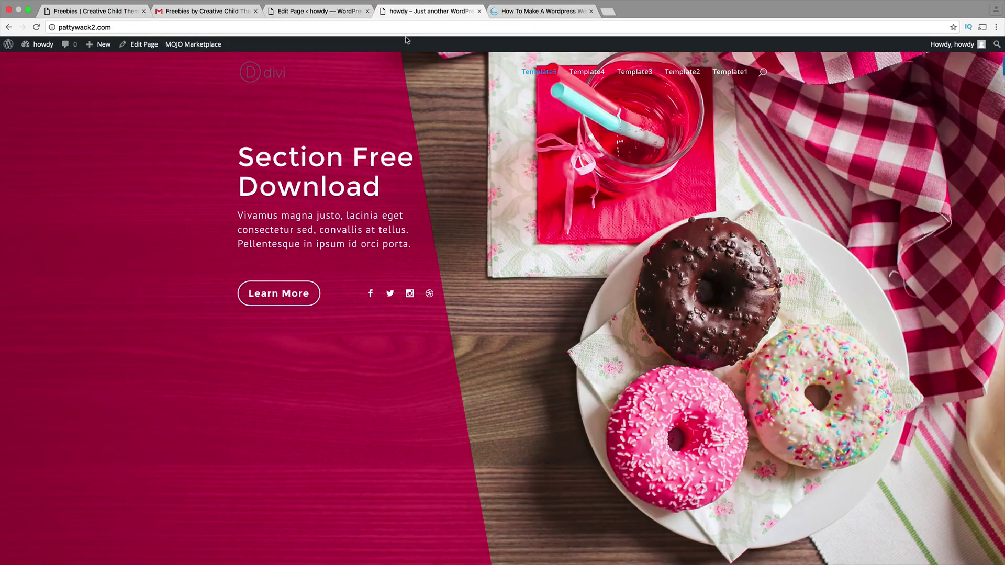